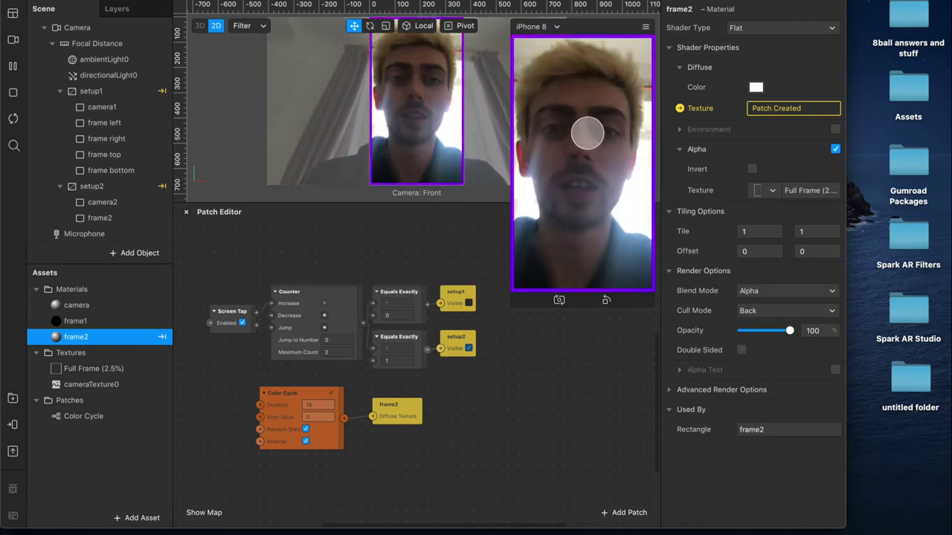
Step: Preview the finished effect by switching its frames with screen taps, and examine the Full Frame (2.5%) texture and frame2 patch
left_click(580, 178)
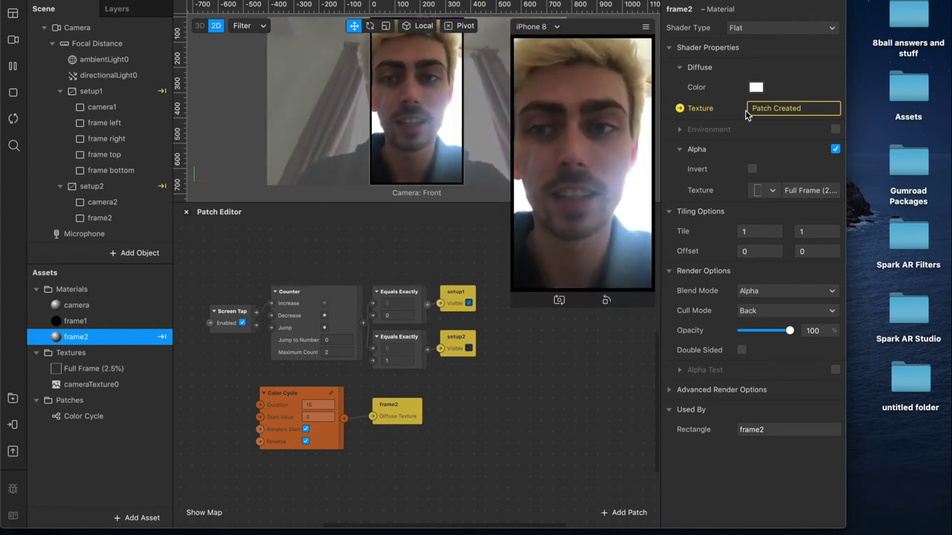
left_click(616, 117)
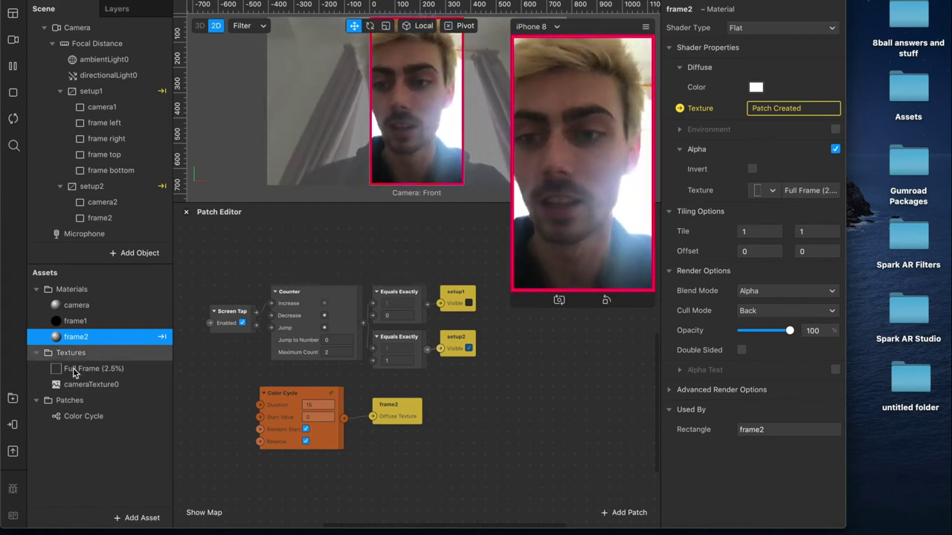
left_click(122, 369)
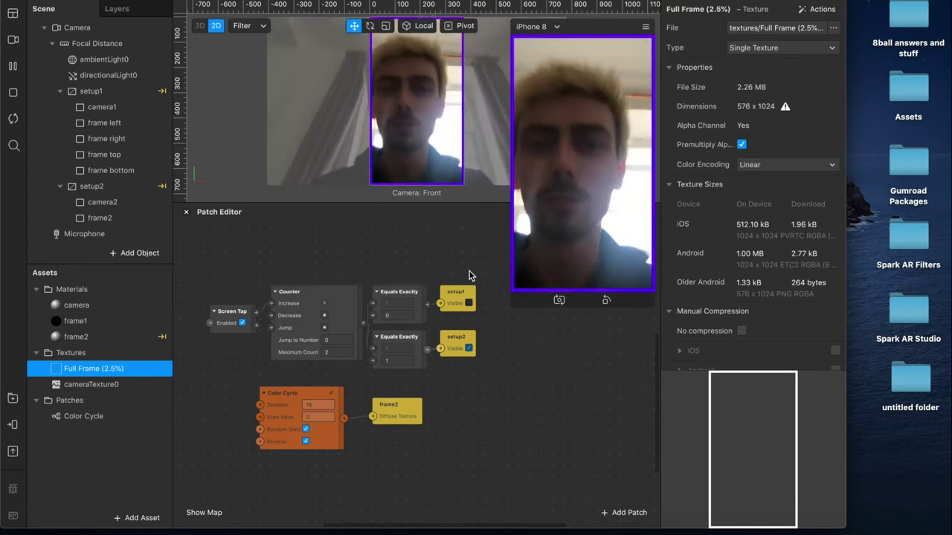
left_click(396, 409)
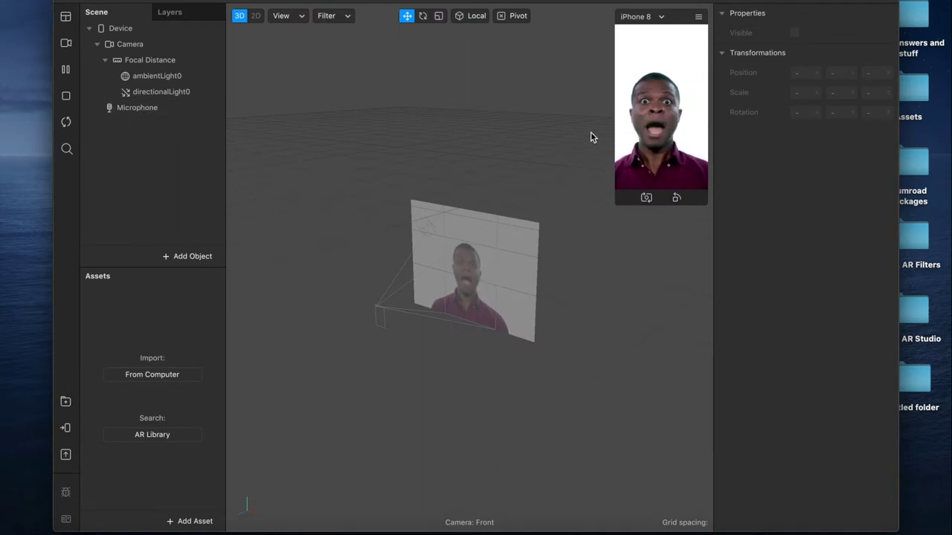
Step: Insert a rectangle into the new scene
left_click(175, 256)
scroll(86, 346, "down", 3)
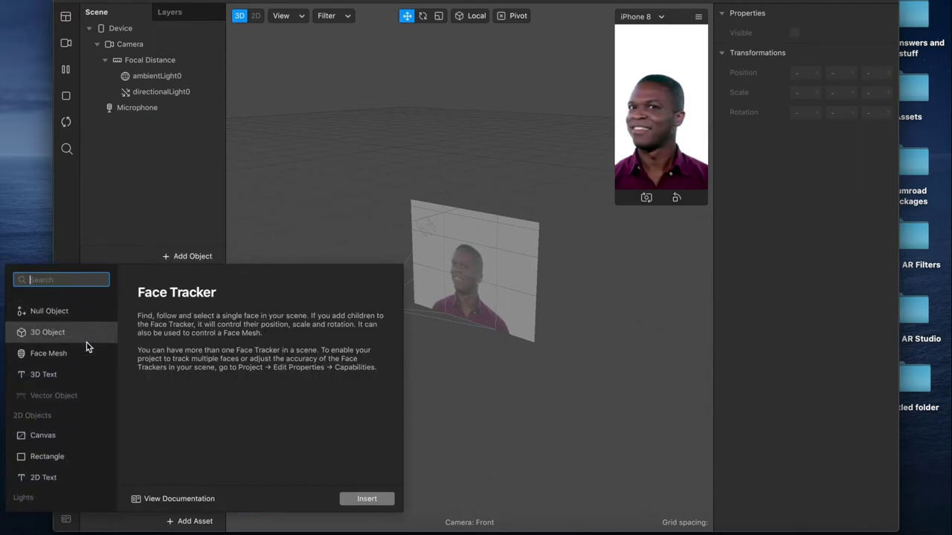
left_click(38, 450)
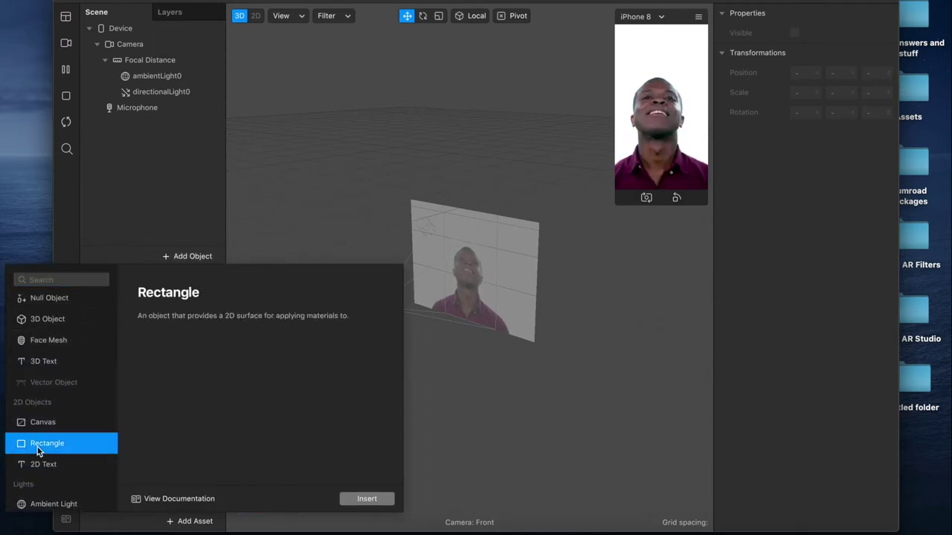
double_click(37, 450)
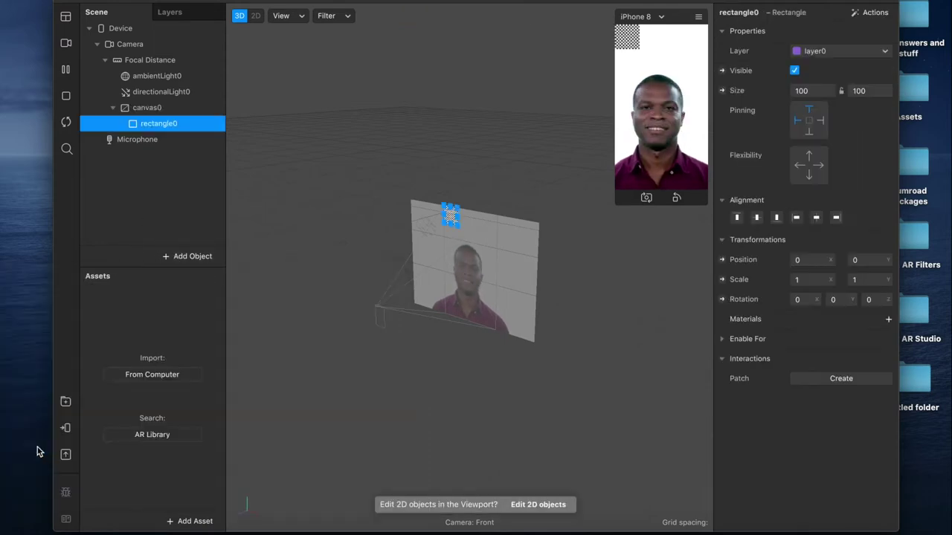
Step: Rename the new canvas as background and its rectangle as bg
double_click(143, 113)
type("background")
key("Return")
double_click(165, 125)
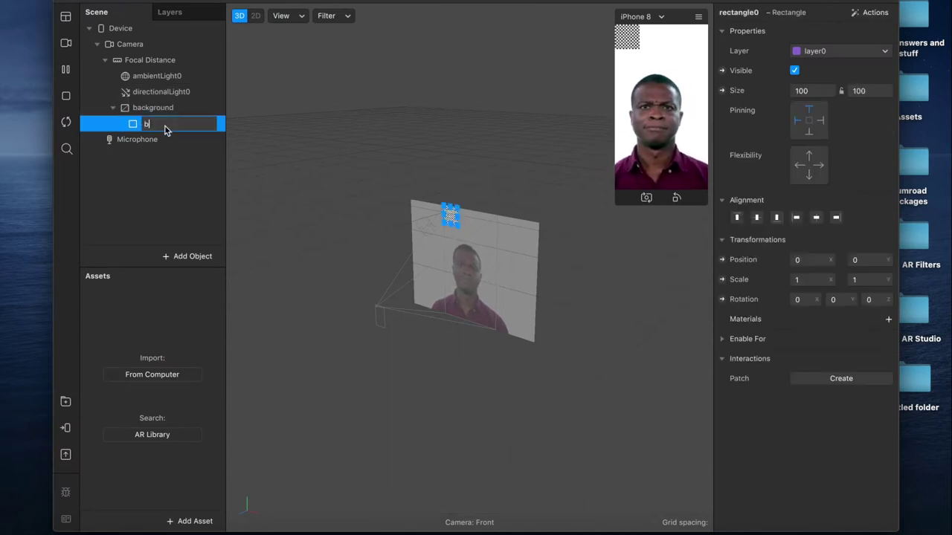
type("bg")
key("Return")
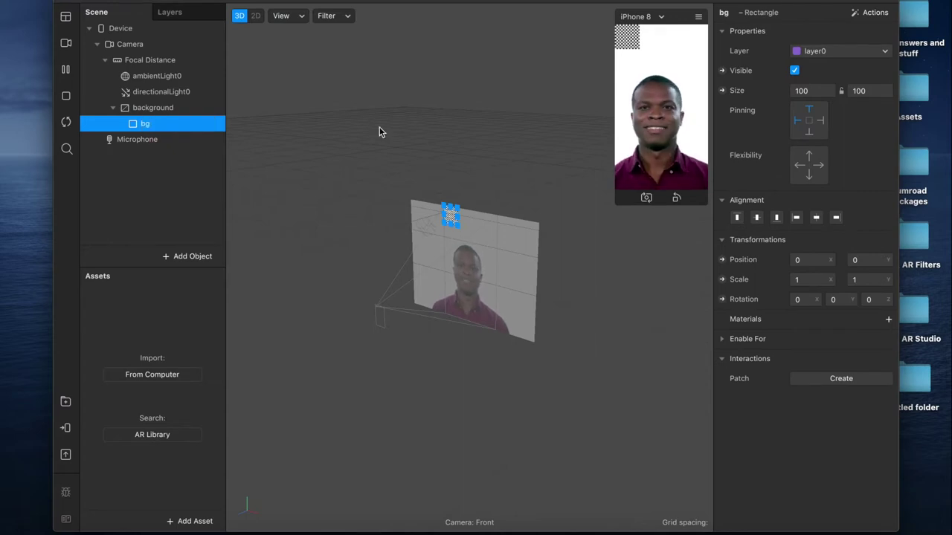
Step: Make the bg rectangle fill the full width and height of the screen
left_click(805, 91)
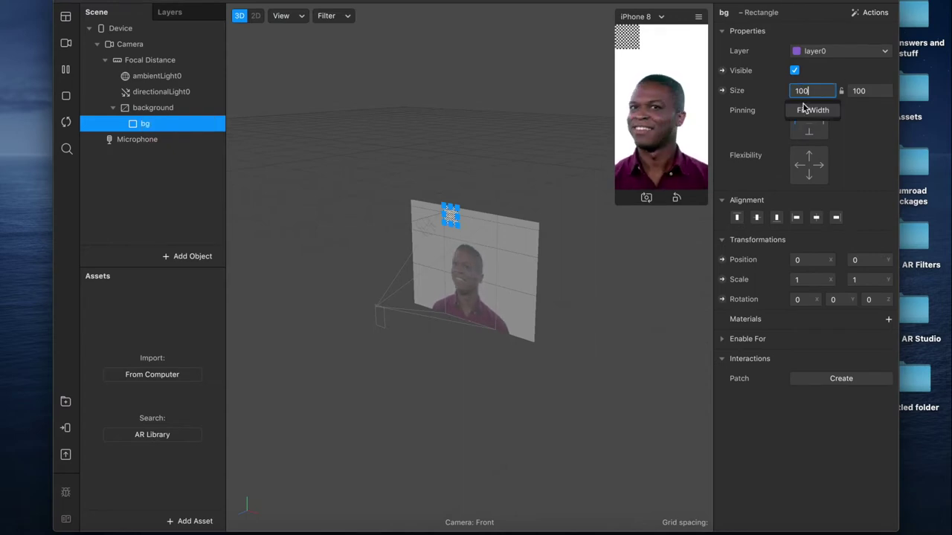
left_click(809, 107)
left_click(855, 91)
left_click(866, 110)
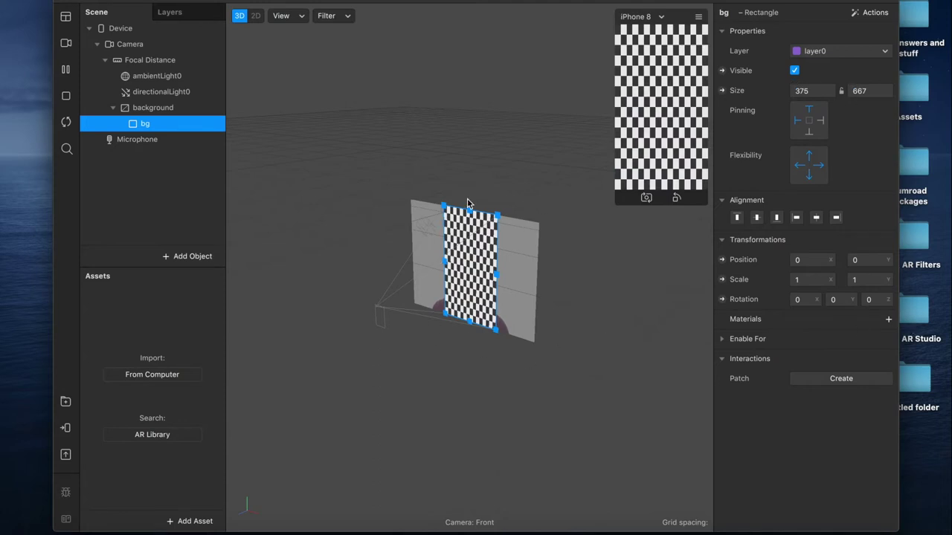
Step: Create a material for the bg rectangle, name it bg and set its shader type to Flat
left_click(887, 322)
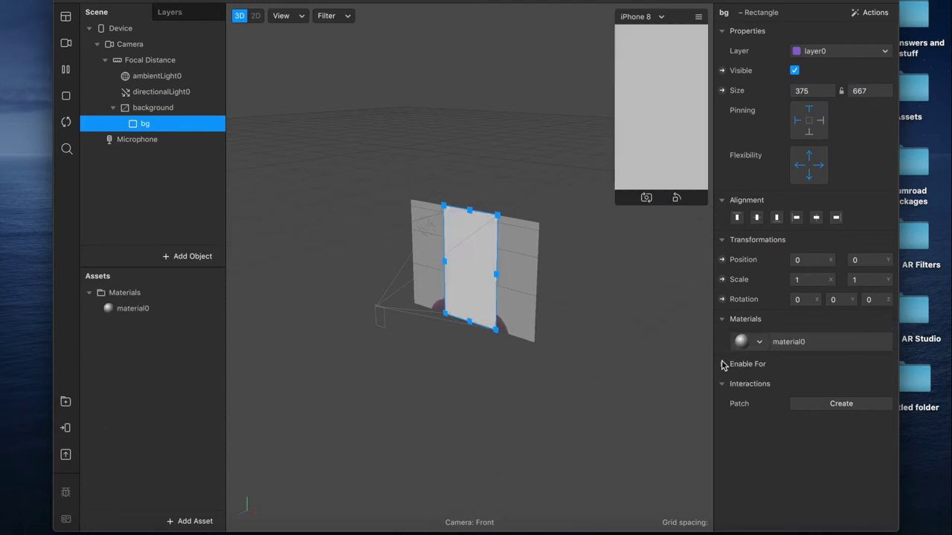
double_click(138, 310)
key("Return")
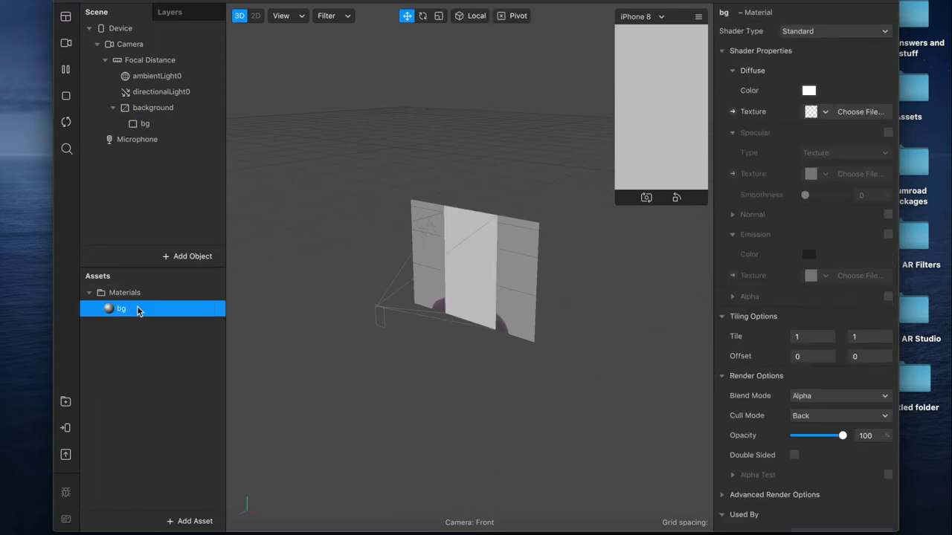
left_click(803, 32)
left_click(808, 34)
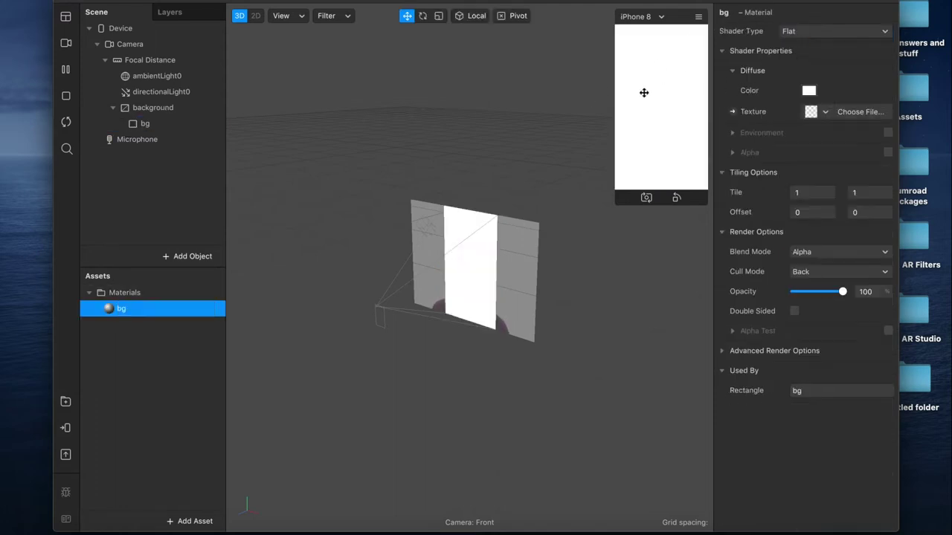
Step: Duplicate the background canvas and rename the copy as setup1
left_click(153, 115)
key("super+d")
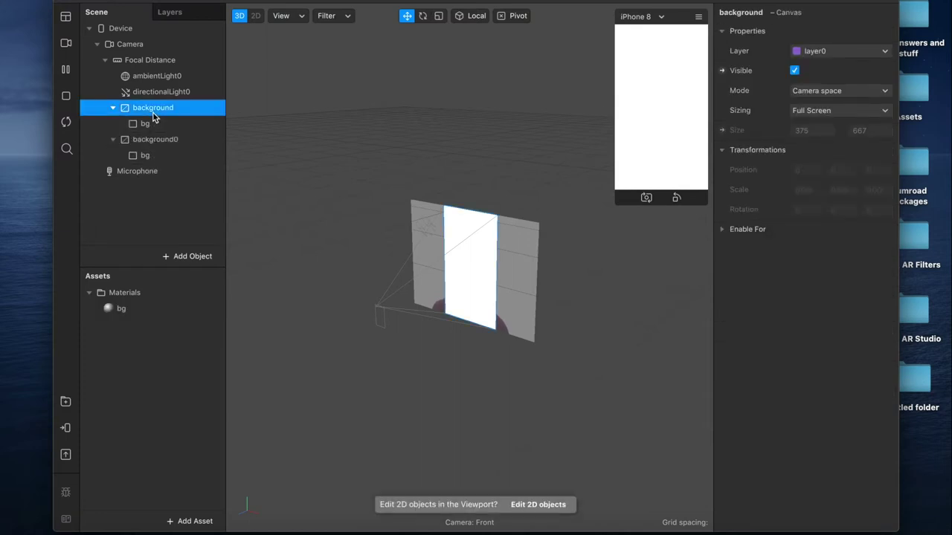
left_click(113, 108)
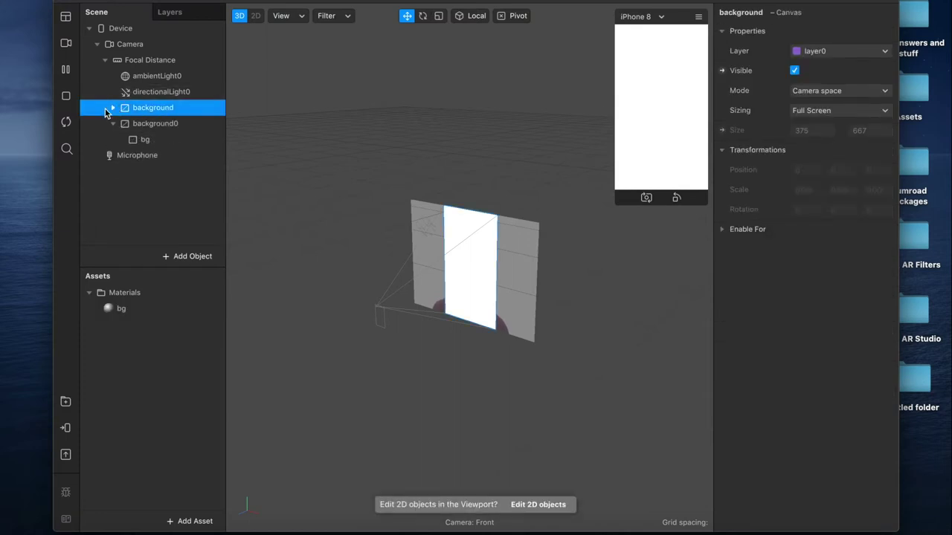
left_click(155, 126)
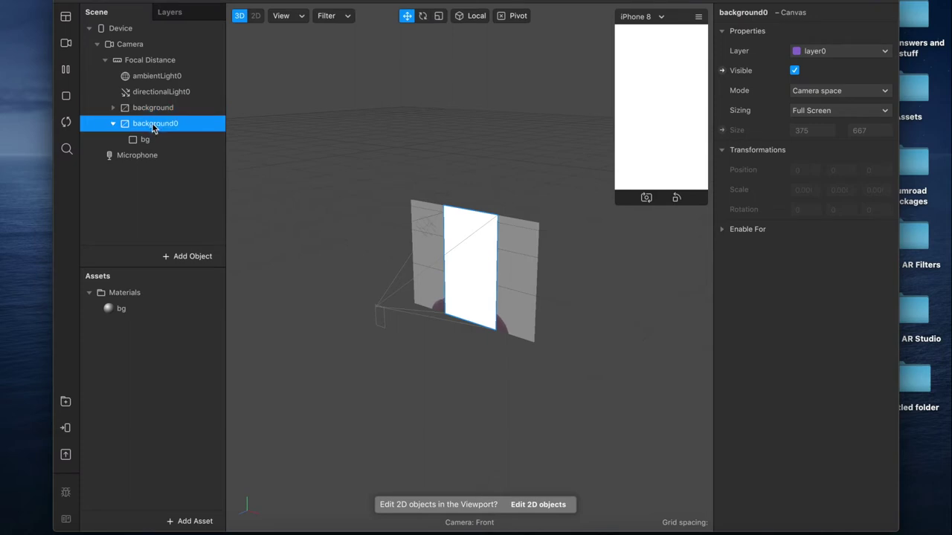
left_click(156, 124)
type("setup")
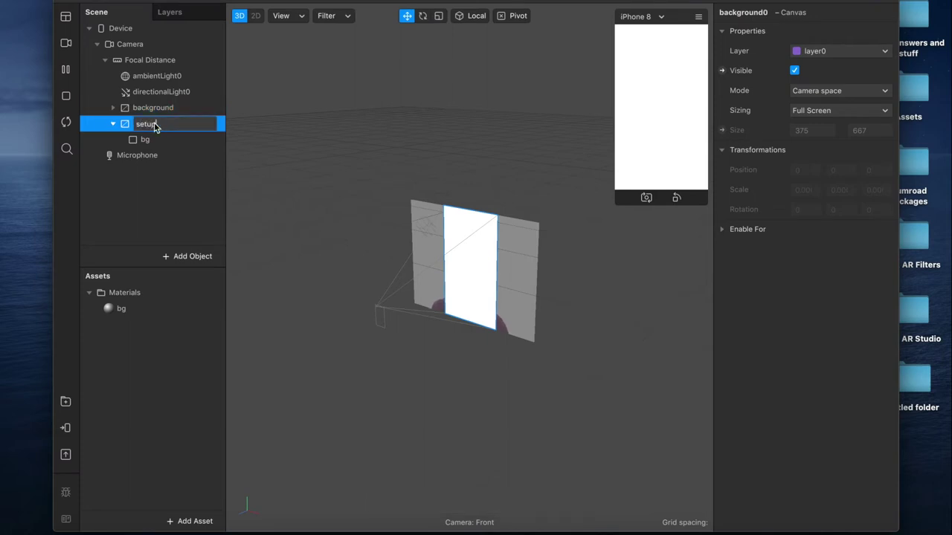
key("Return")
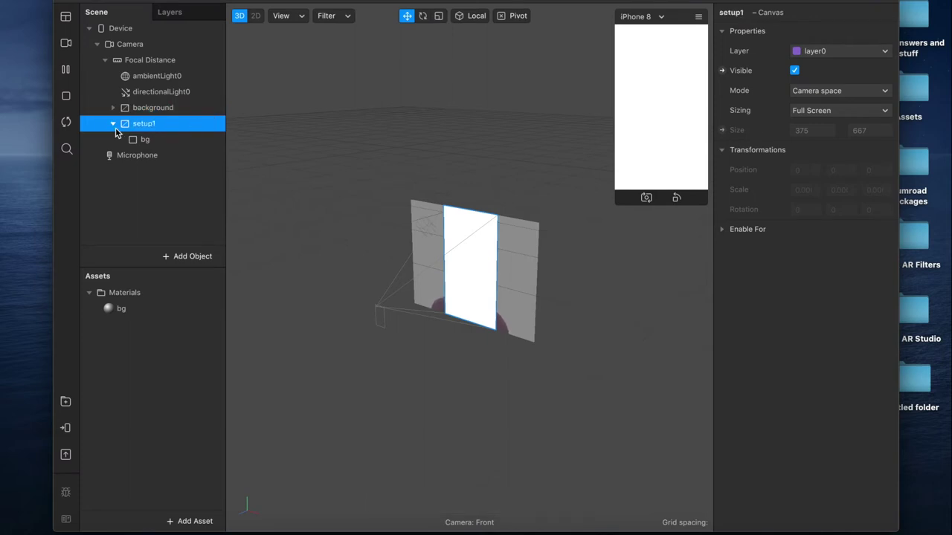
Step: Rename the rectangle inside the setup1 canvas as camera
left_click(145, 139)
left_click(148, 141)
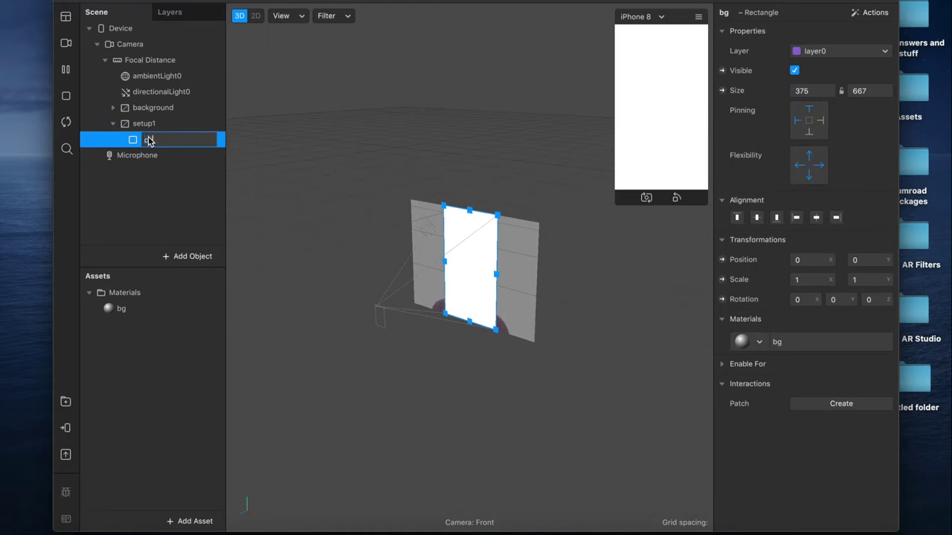
key("Return")
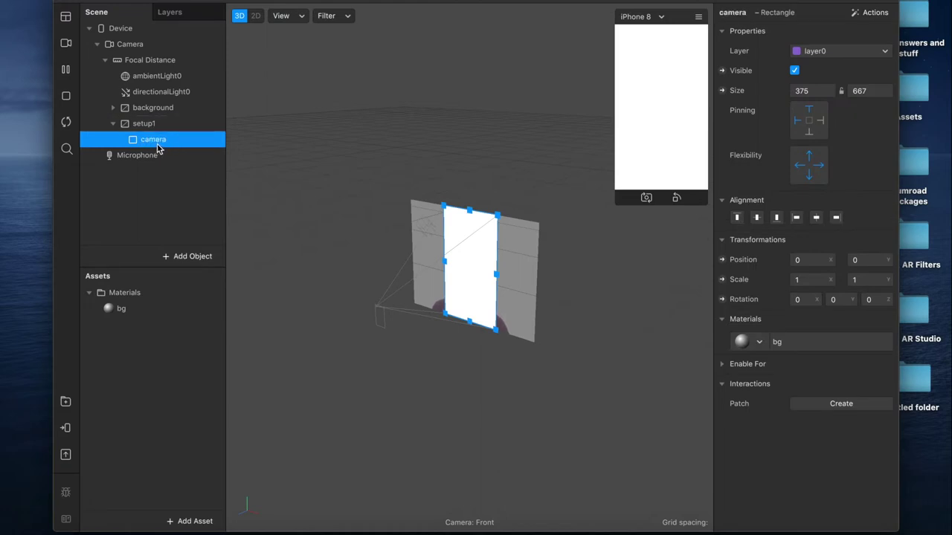
Step: Extract the scene camera's texture and give the camera rectangle in setup1 a new material named camera
left_click(119, 46)
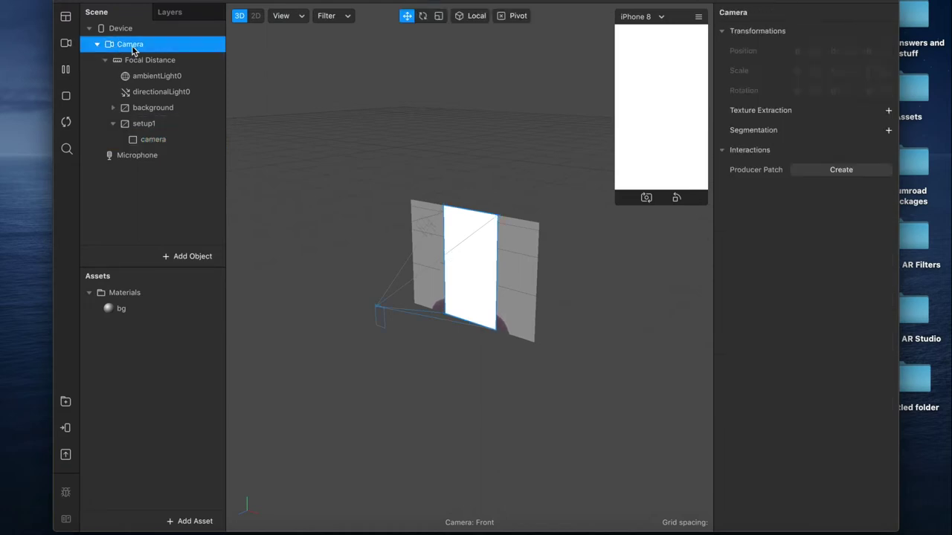
left_click(888, 110)
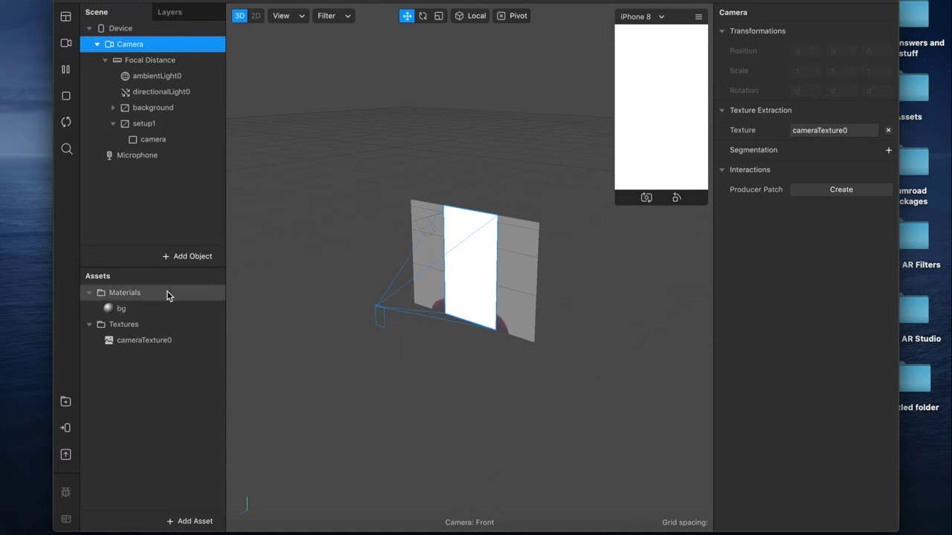
left_click(153, 140)
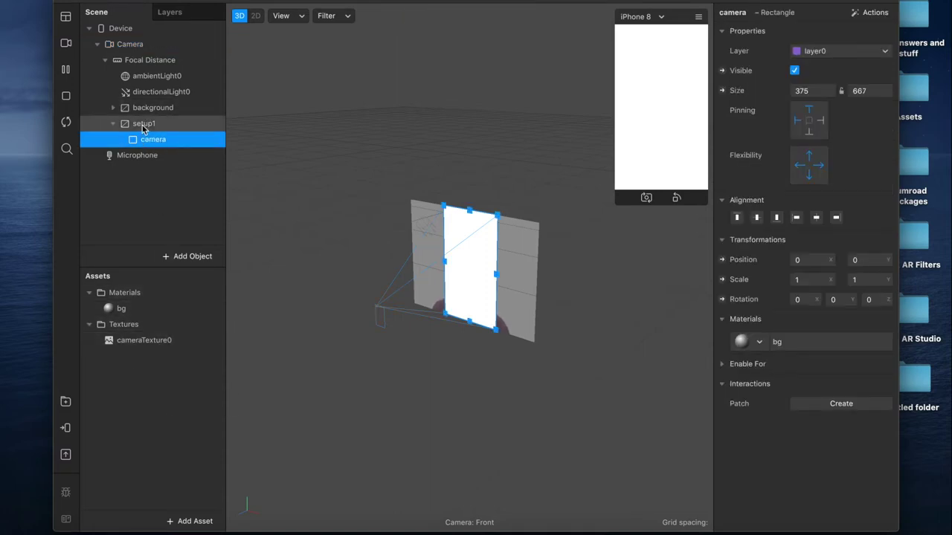
left_click(759, 342)
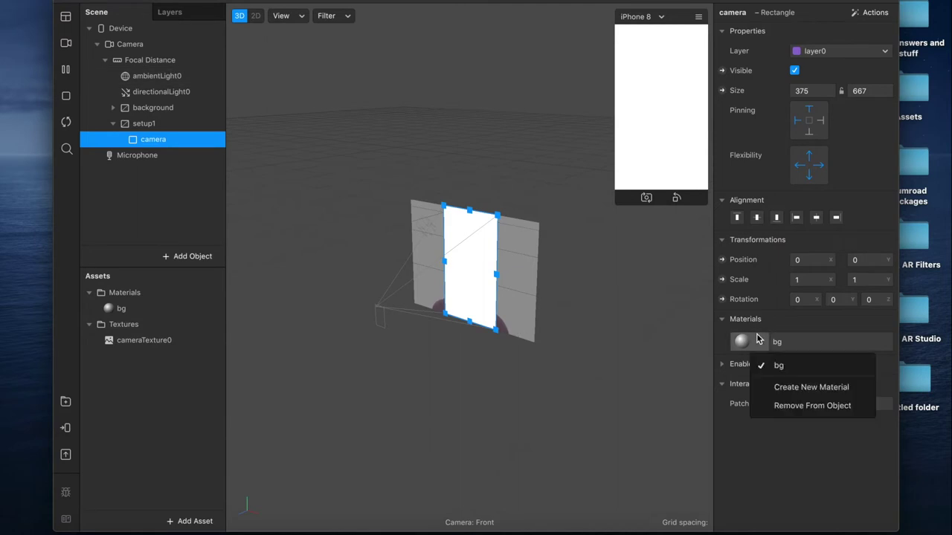
left_click(784, 388)
double_click(134, 326)
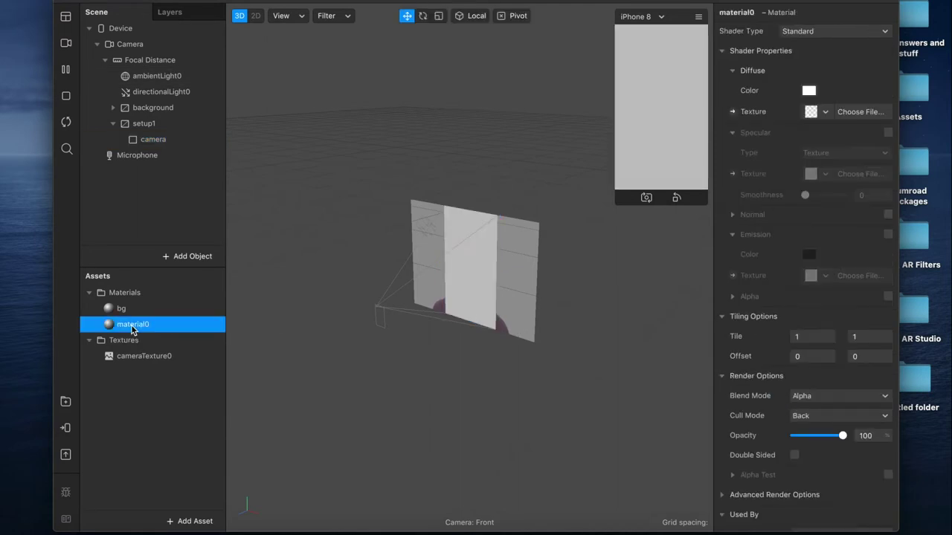
type("camera")
key("Return")
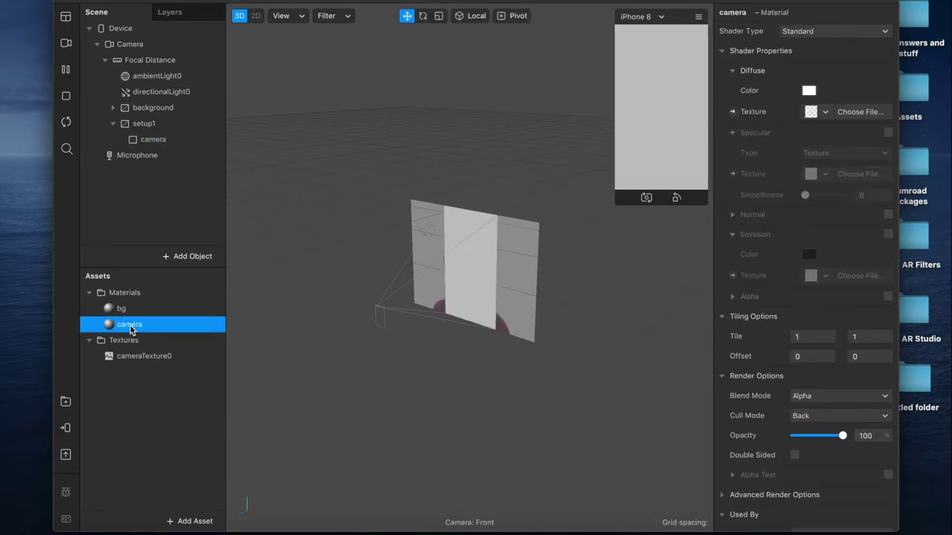
Step: Set the camera material's shader type to Flat and its diffuse texture to cameraTexture0
left_click(806, 31)
left_click(806, 34)
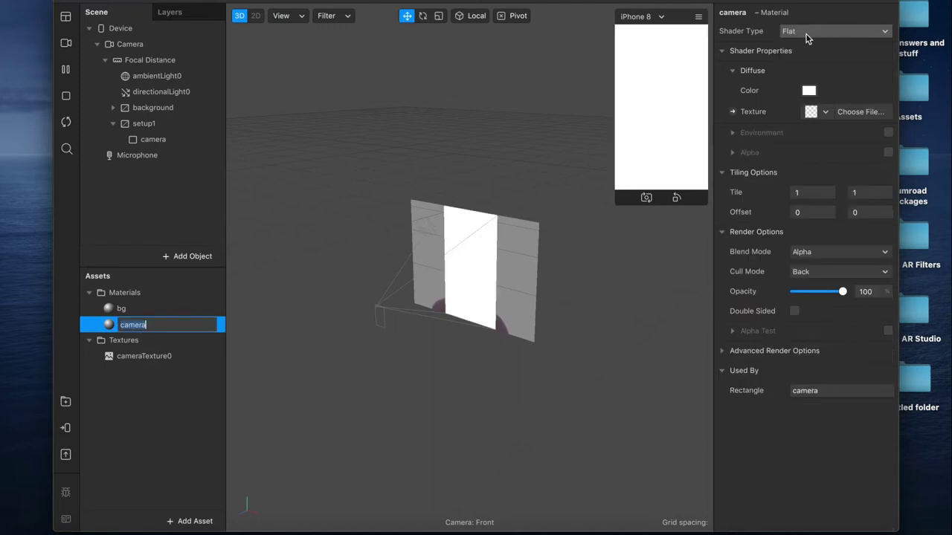
left_click(814, 112)
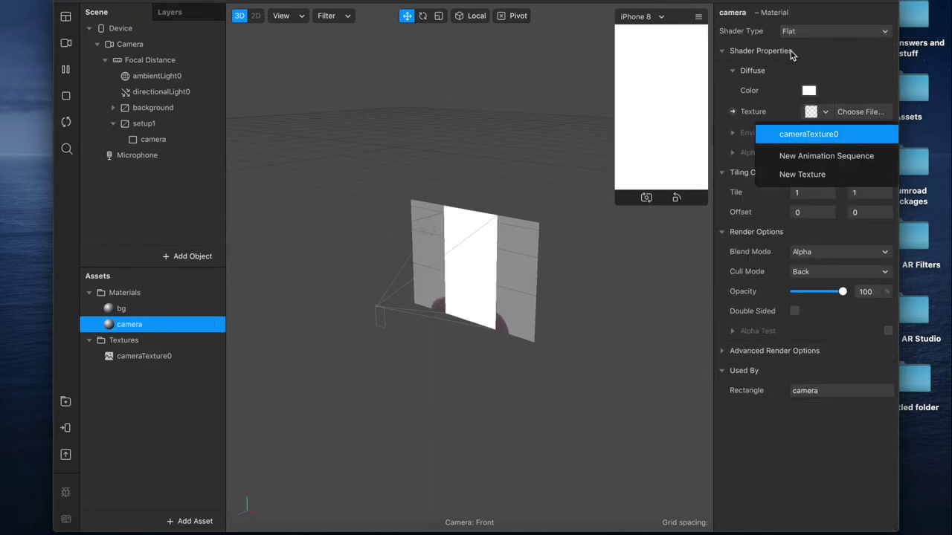
left_click(802, 136)
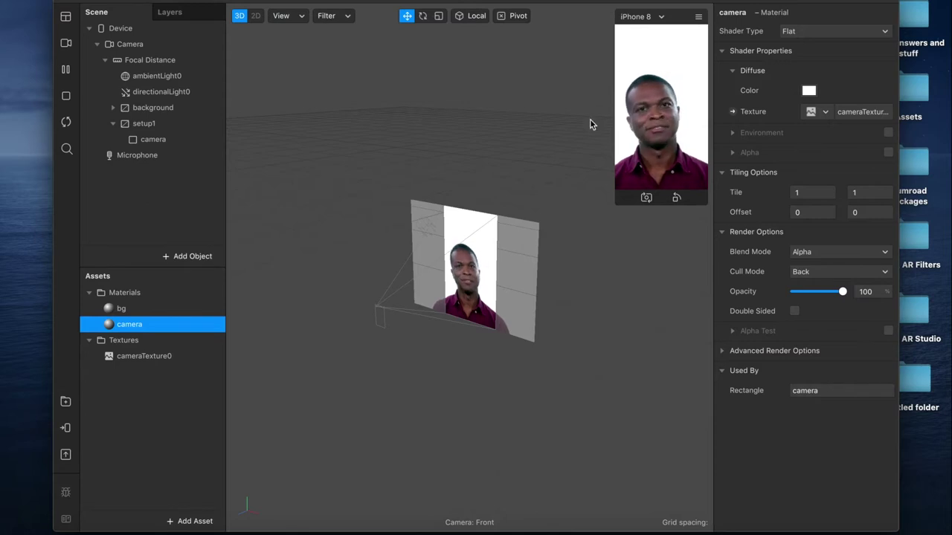
Step: Duplicate the camera rectangle inside setup1 and rename the copy as frame
left_click_drag(615, 192, 586, 270)
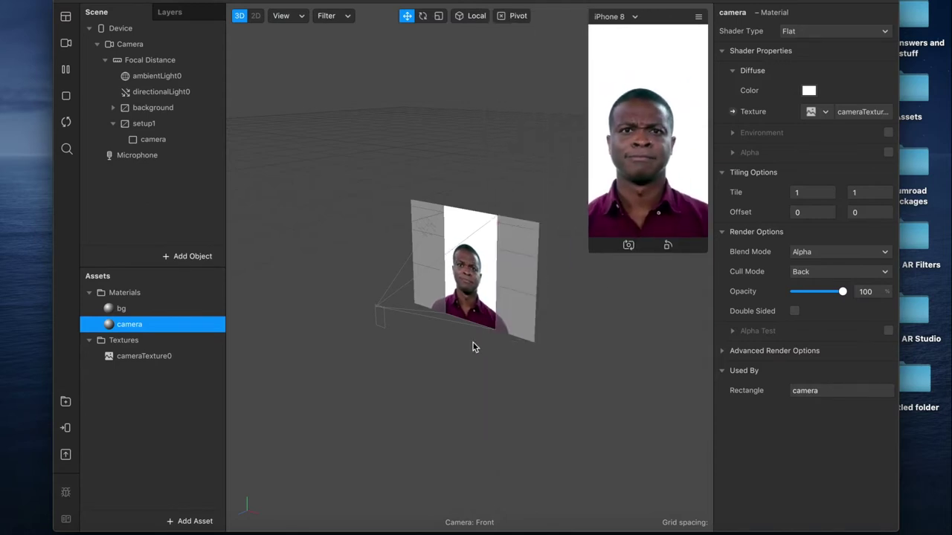
left_click(191, 140)
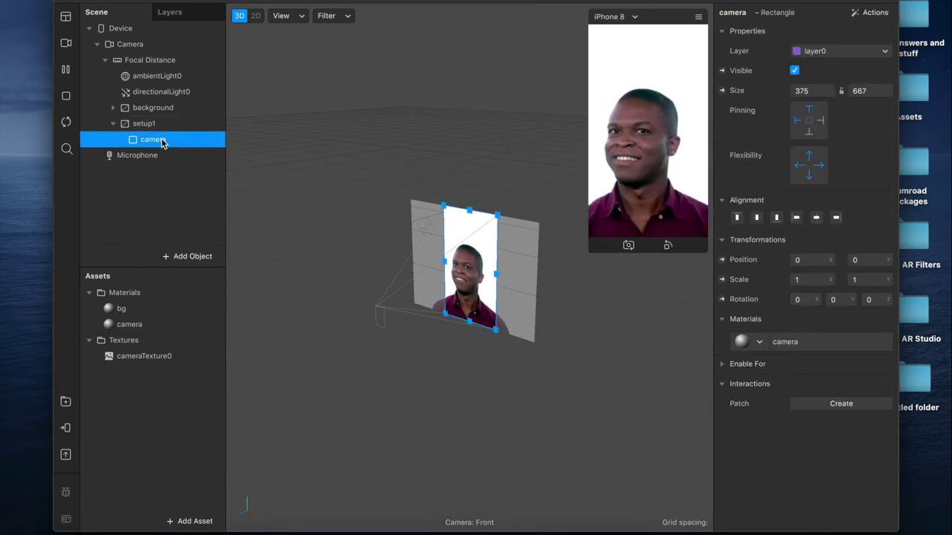
key("super+d")
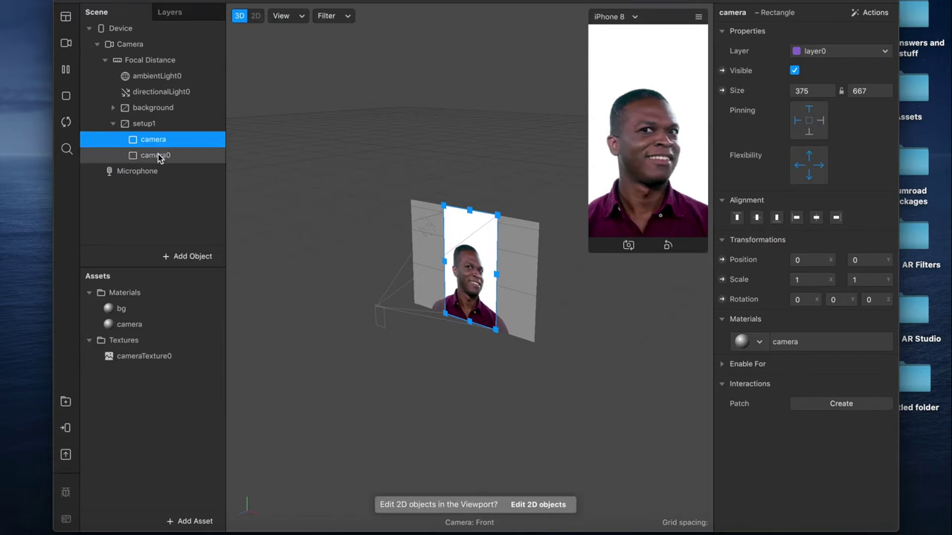
double_click(158, 156)
type("frame")
key("Return")
Step: Duplicate the frame rectangle three times within the setup1 canvas
key("super+d")
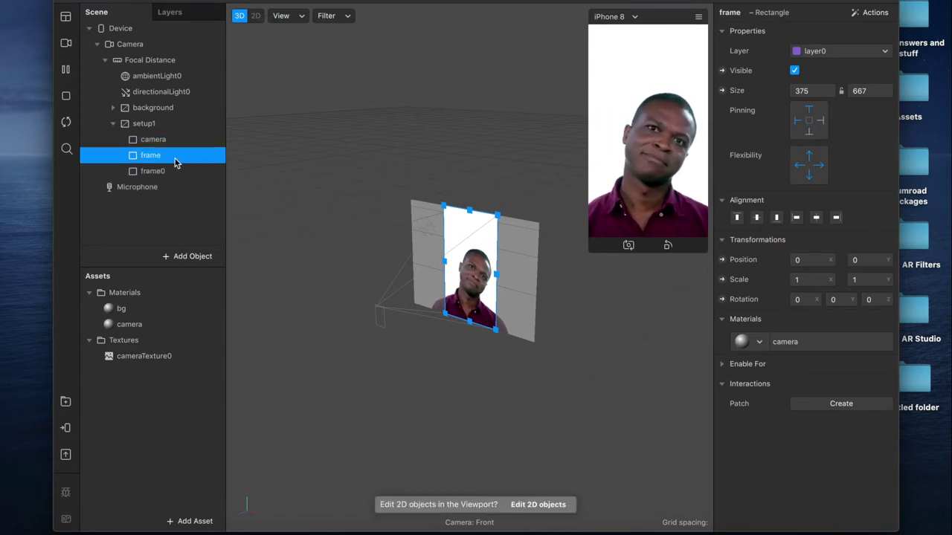
key("super+d")
key("super+d")
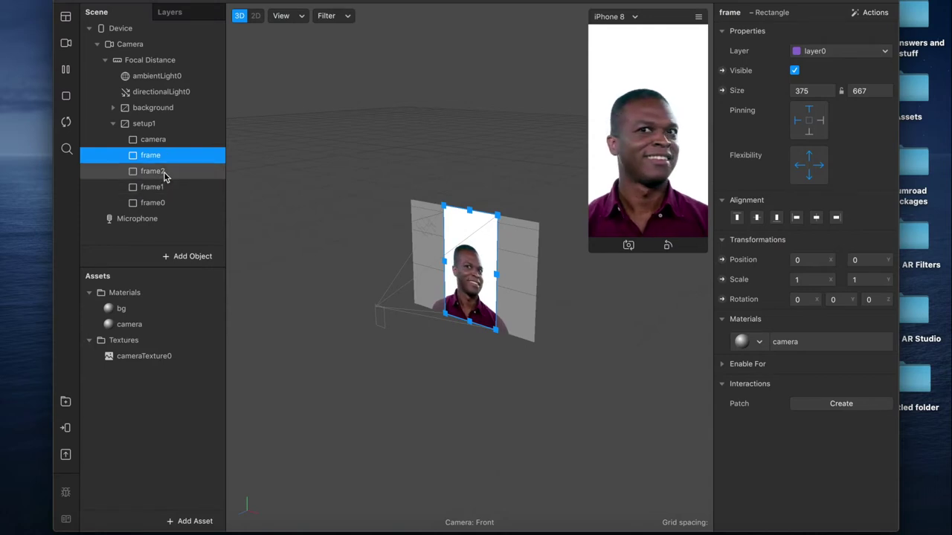
Step: Rename the first two frame rectangles in setup1 as frame left and frame right
double_click(160, 172)
double_click(165, 187)
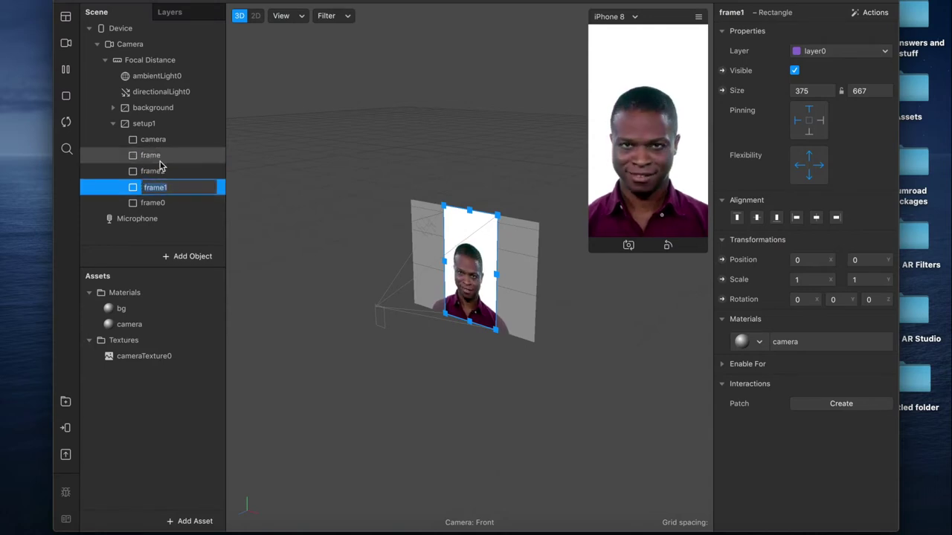
double_click(159, 156)
type("frame left")
key("Return")
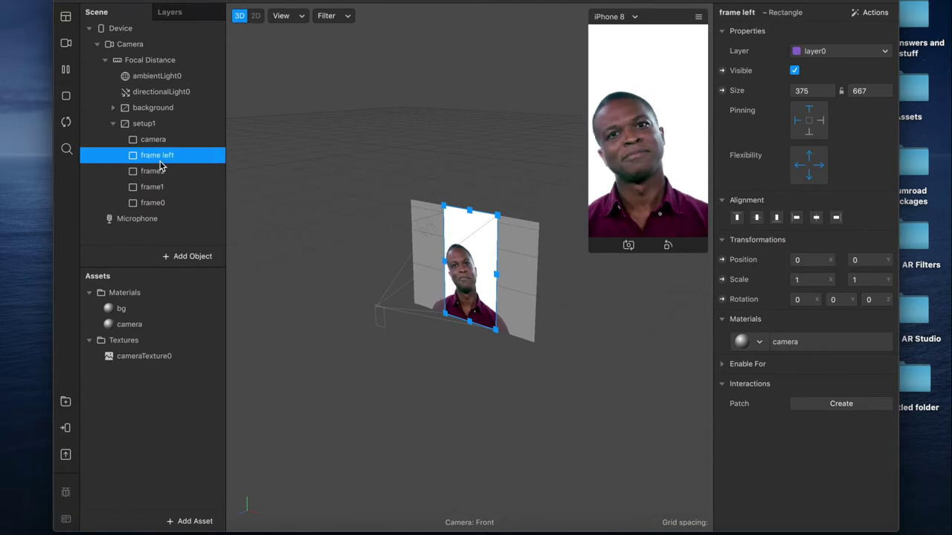
double_click(159, 172)
type("frame right")
key("Return")
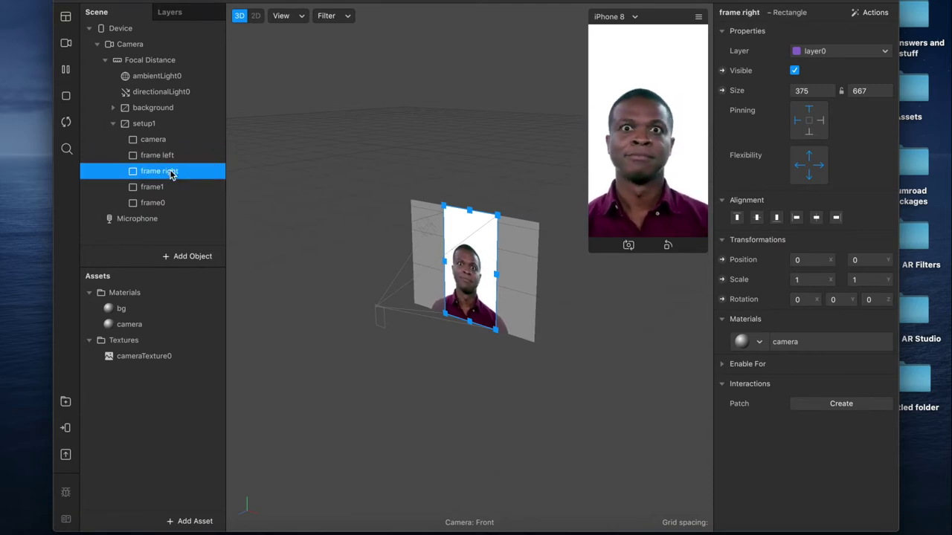
Step: Rename the remaining two frame rectangles, frame1 and frame0, as frame top and frame bottom
double_click(168, 189)
type("frame top")
key("Return")
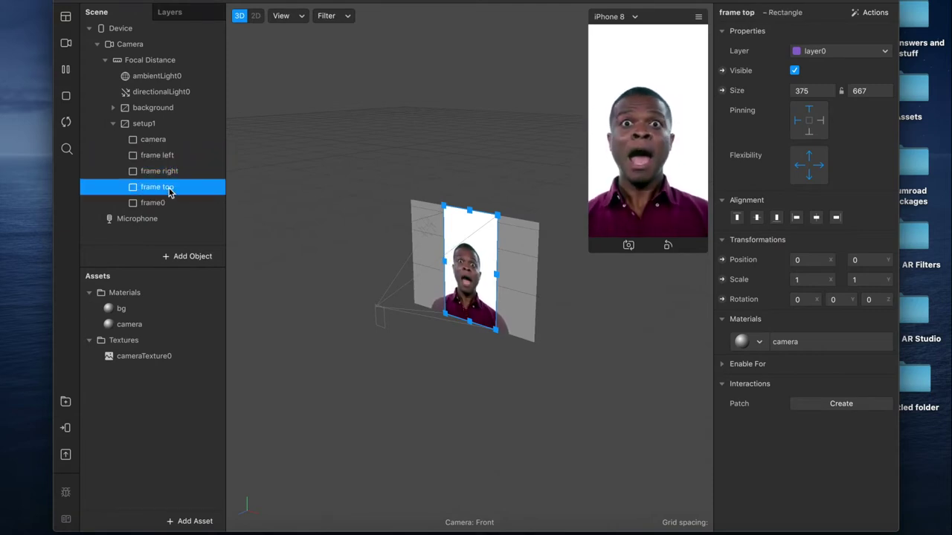
double_click(169, 203)
type("frame botto")
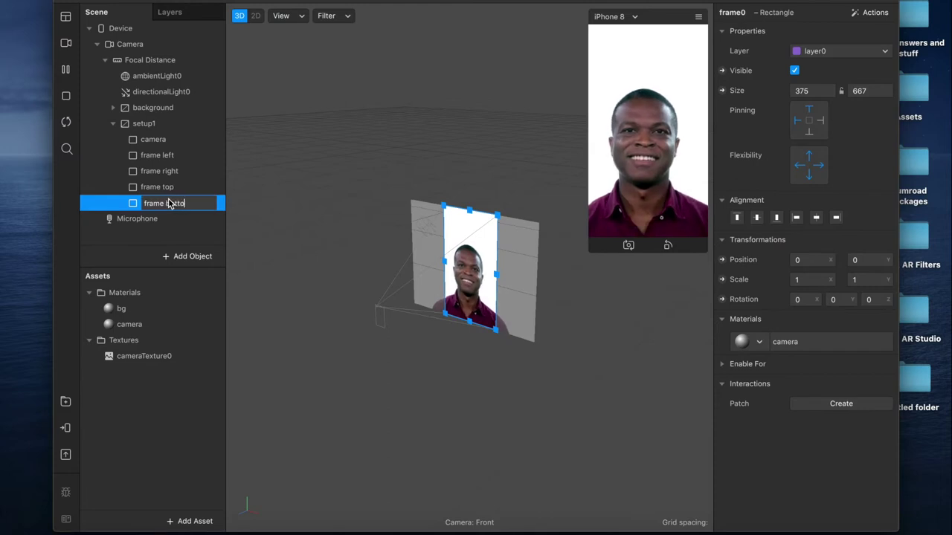
type("m")
key("Return")
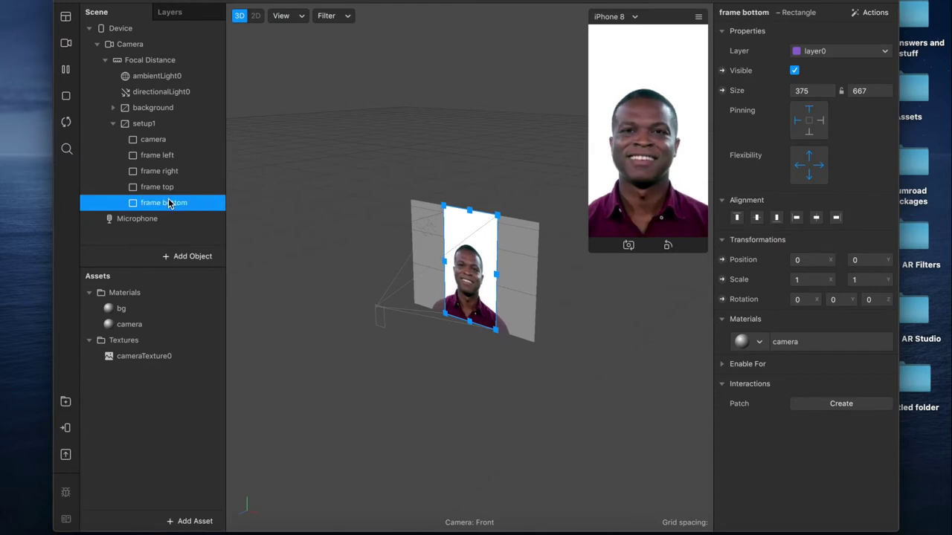
Step: Set the width of both frame left and frame right to 10
left_click(157, 157)
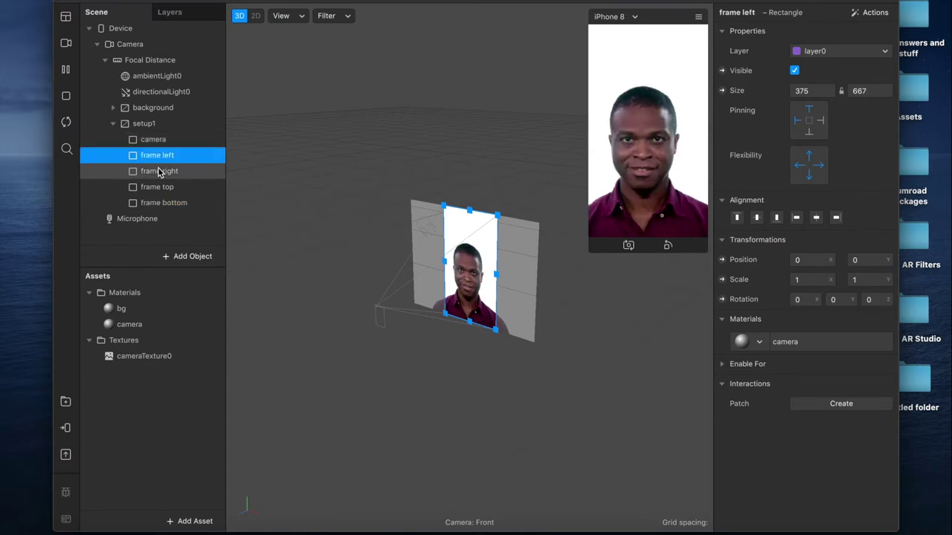
left_click(158, 172, "shift")
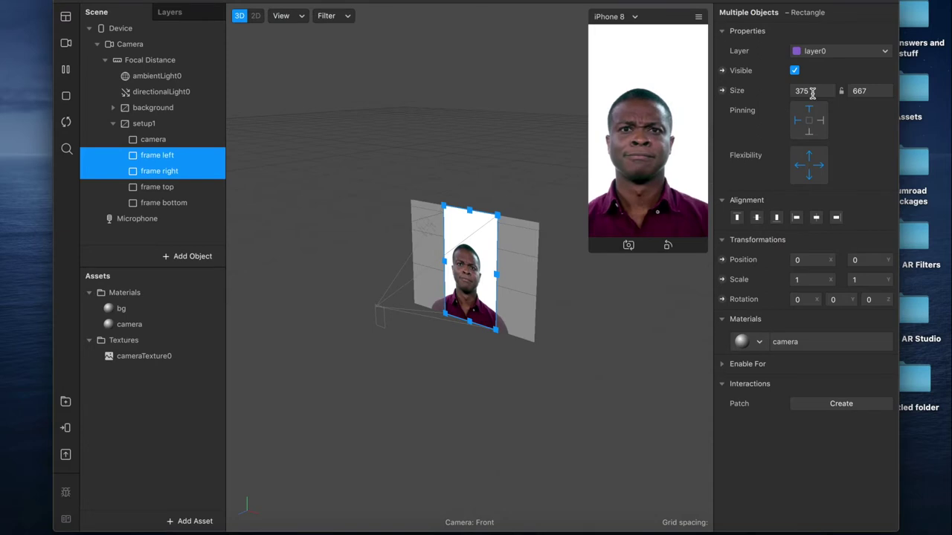
left_click(824, 91)
type("10")
key("Return")
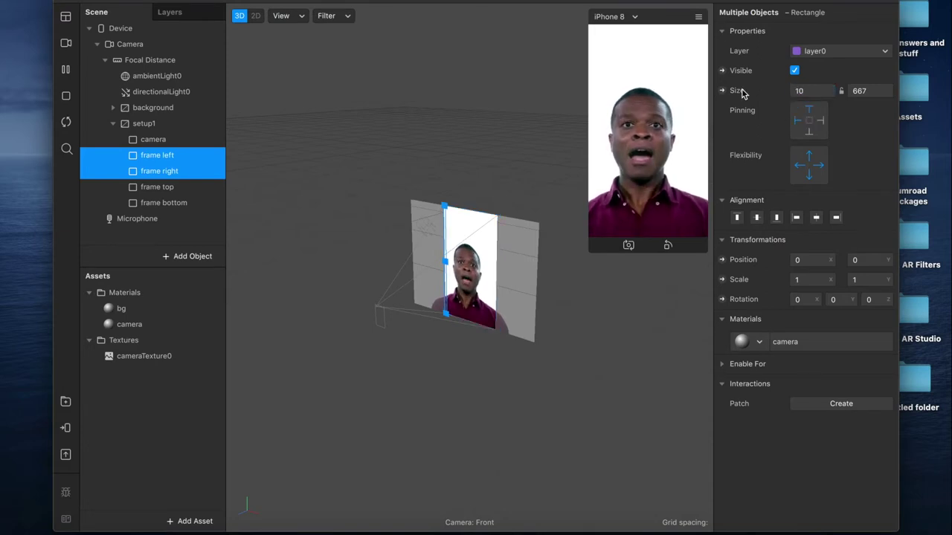
Step: Set the height of both frame top and frame bottom to 10
left_click(162, 190)
left_click(186, 206, "shift")
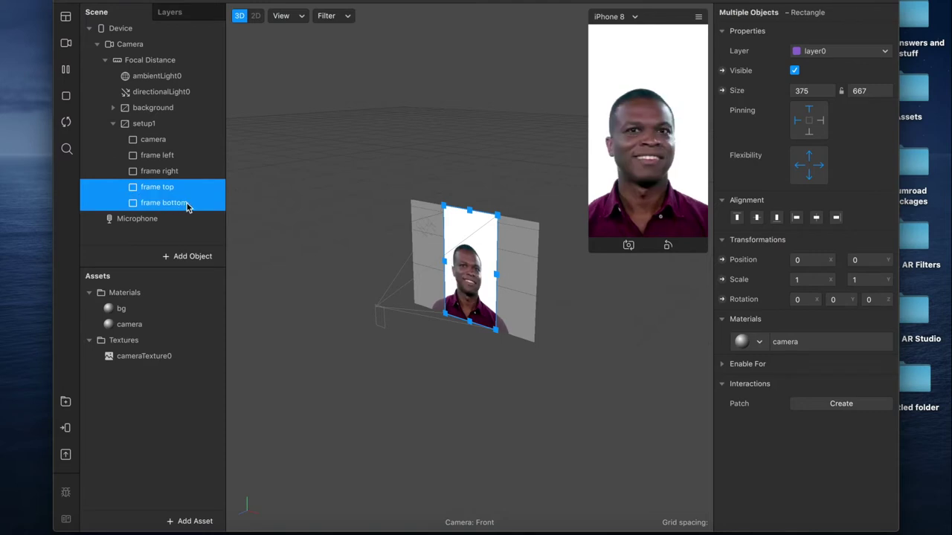
left_click(883, 89)
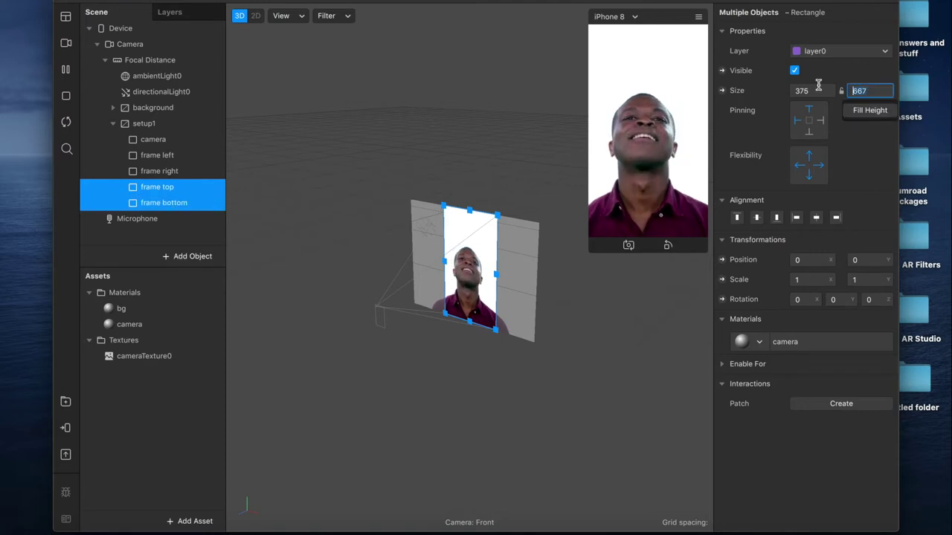
type("10")
key("Return")
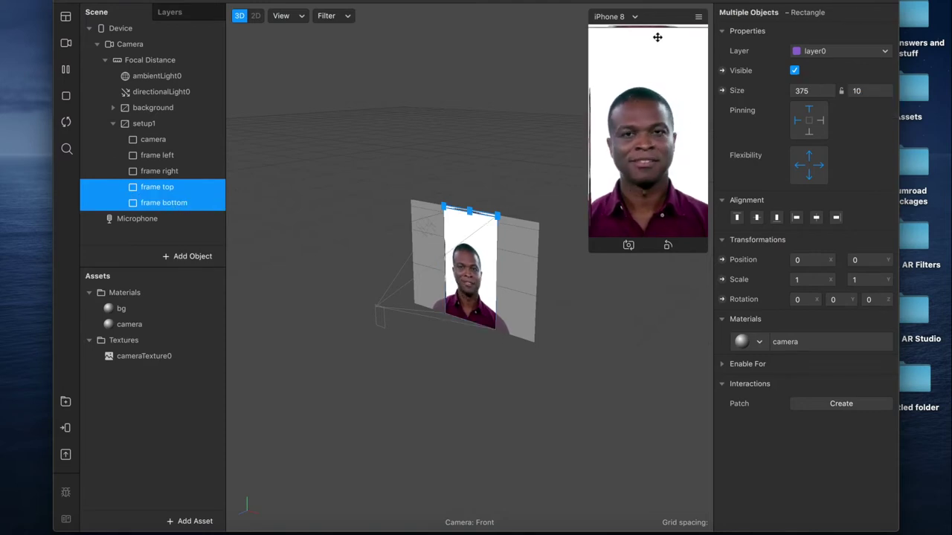
Step: Select all four frame rectangles together and open the material choices for them
left_click(168, 155)
left_click(167, 201, "shift")
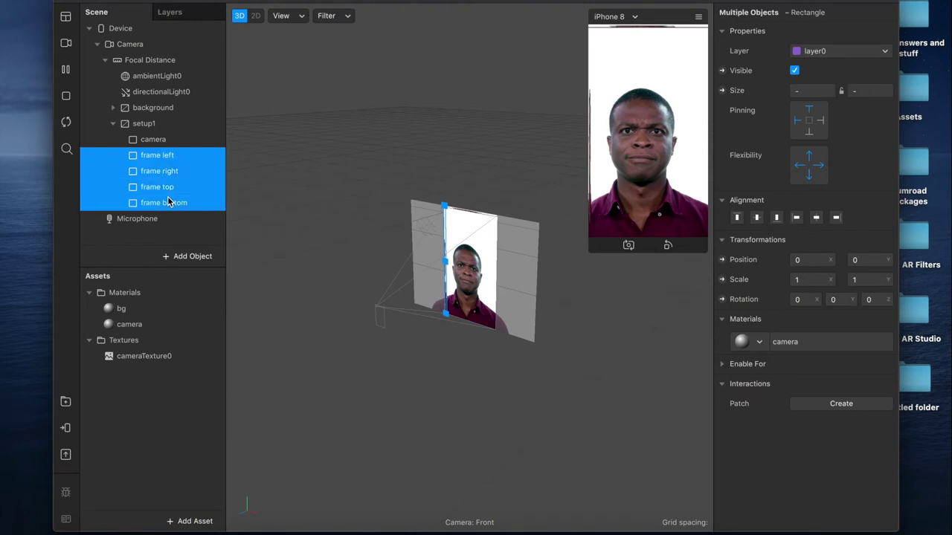
left_click(742, 338)
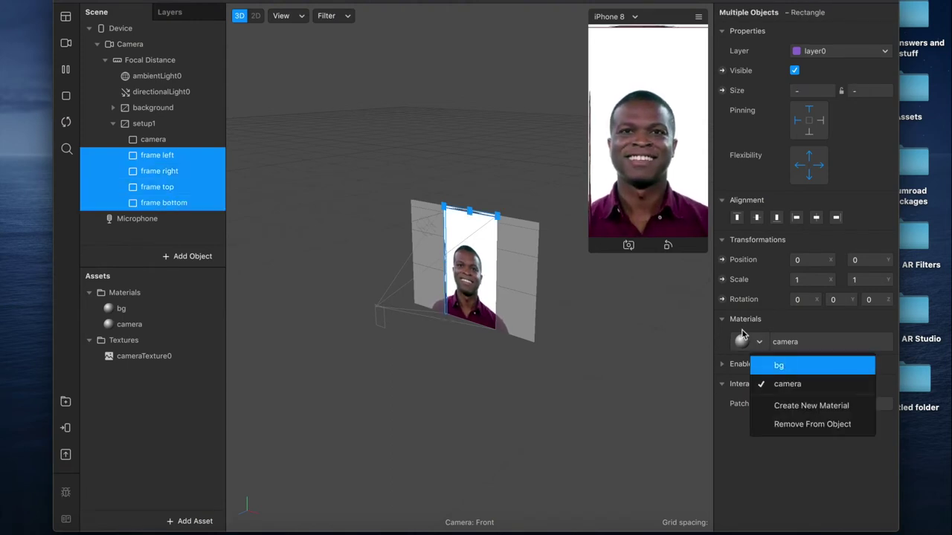
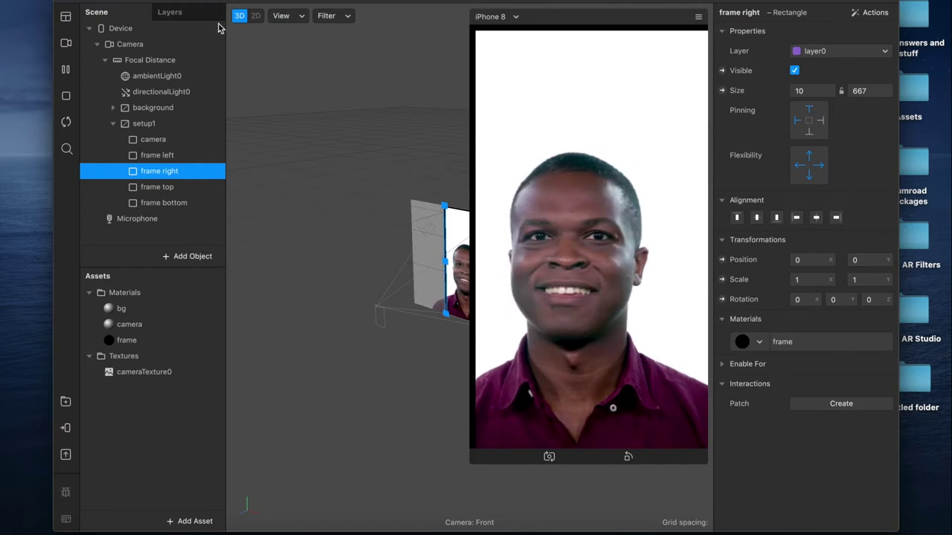
Step: Show the scene in 2D and align frame right to the right edge of the setup1 canvas
left_click(255, 17)
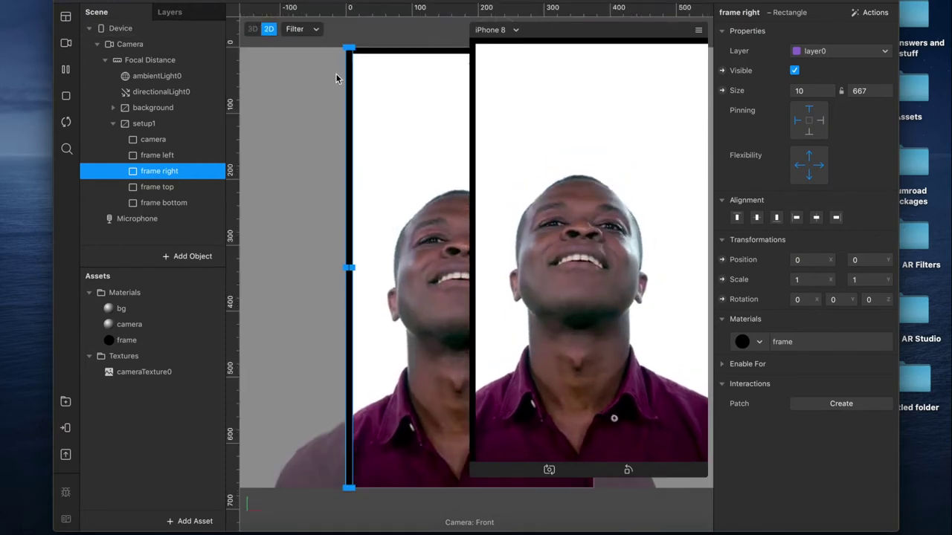
left_click(174, 156)
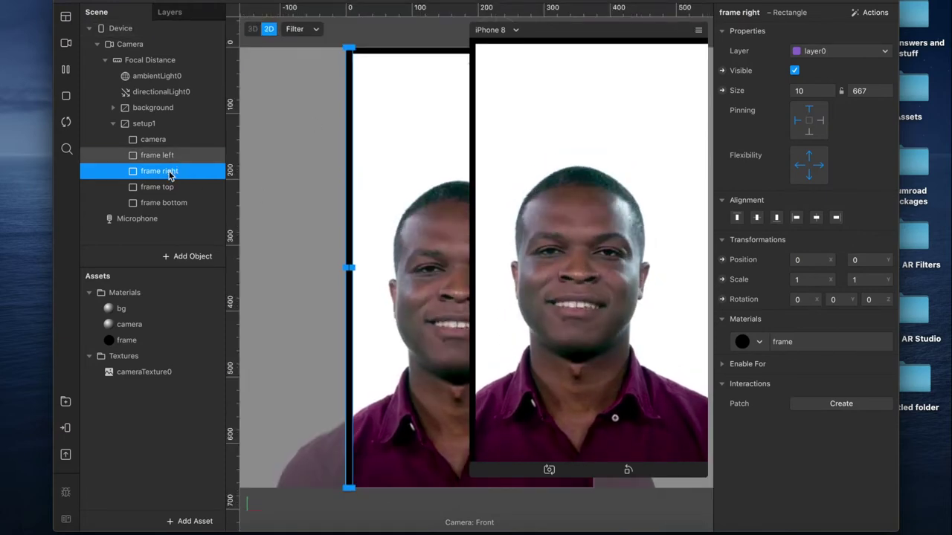
left_click(168, 173)
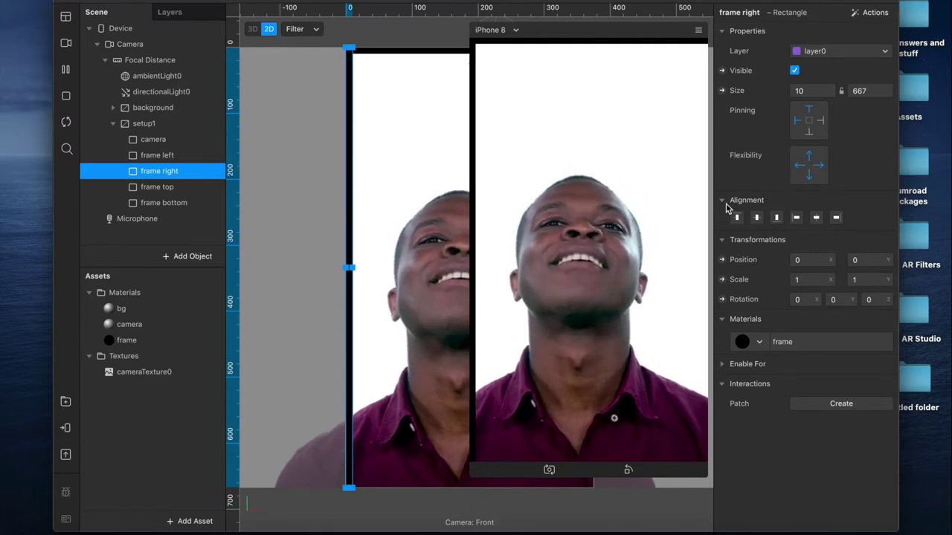
left_click(836, 218)
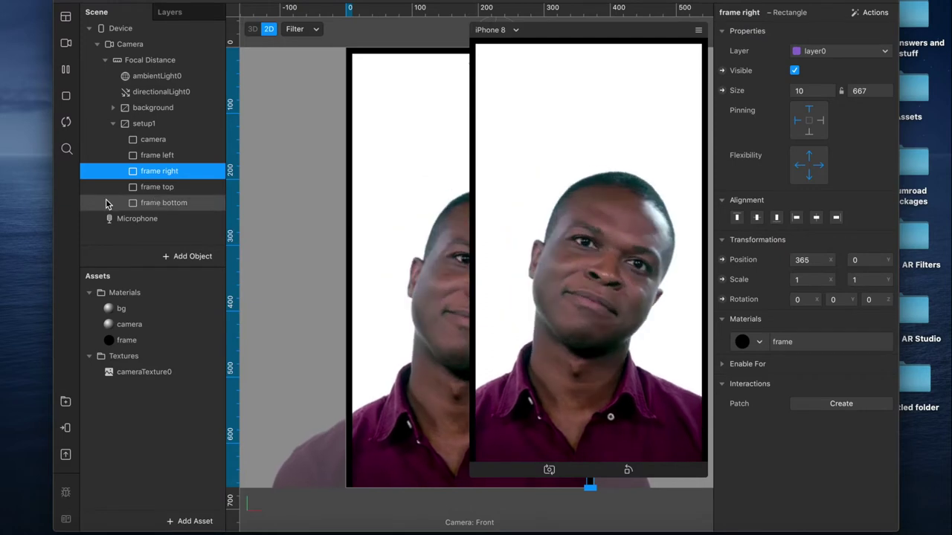
Step: Align frame bottom to the bottom edge of the setup1 canvas
left_click(199, 205)
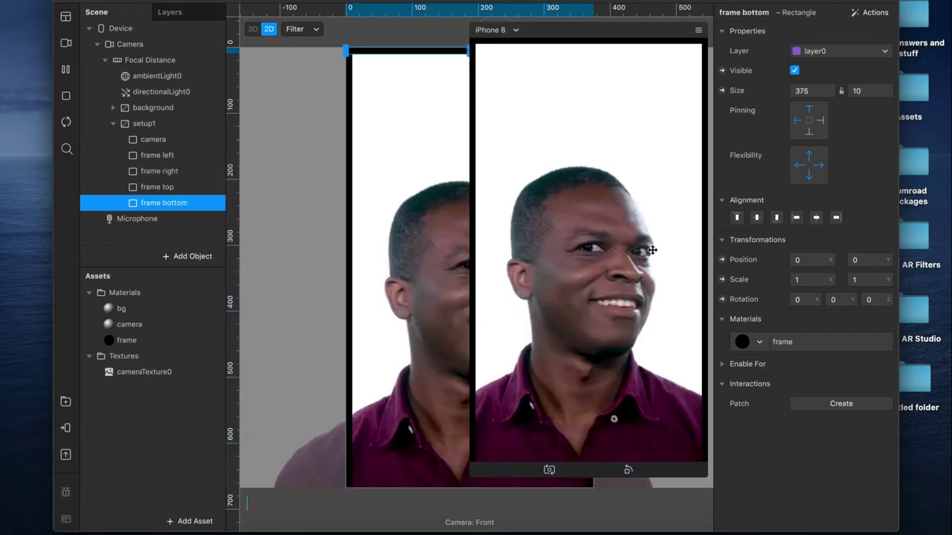
left_click(776, 217)
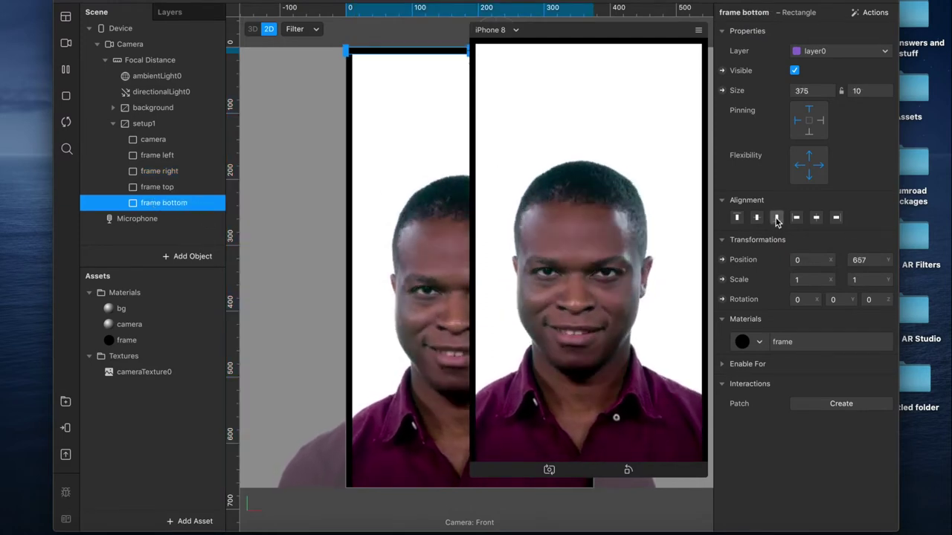
scroll(487, 407, "down", 5, "ctrl")
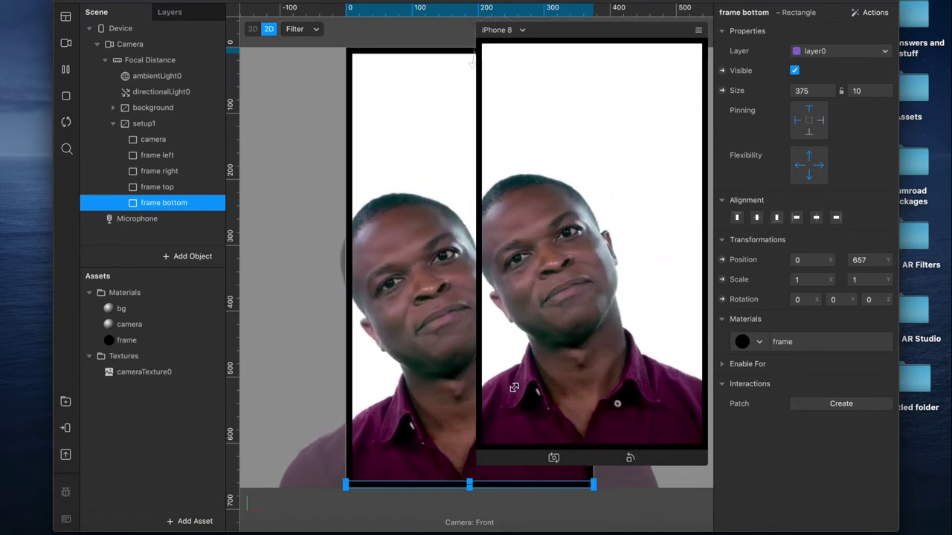
scroll(504, 361, "down", 2, "ctrl")
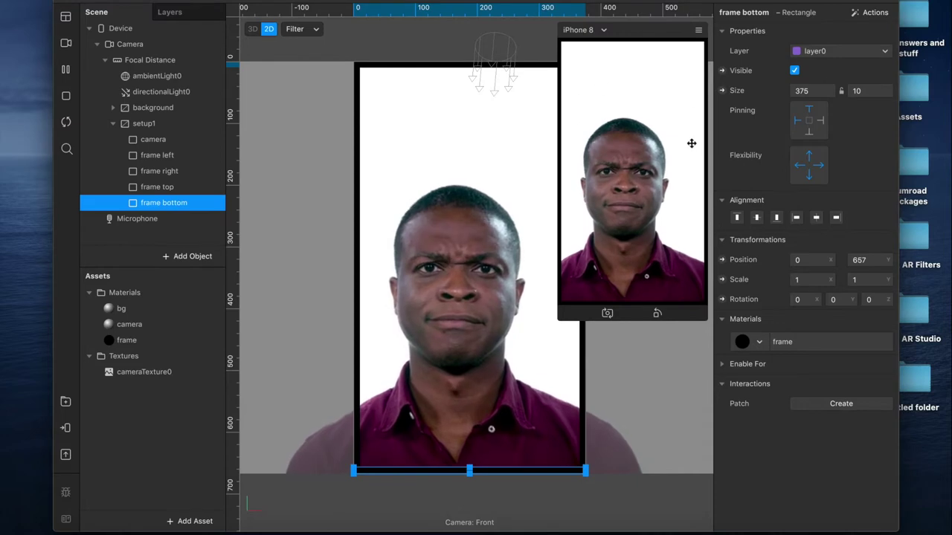
Step: Try a thickness of 20 for the frames: width of frame left and frame right, height of frame top and frame bottom
left_click(172, 174, "shift")
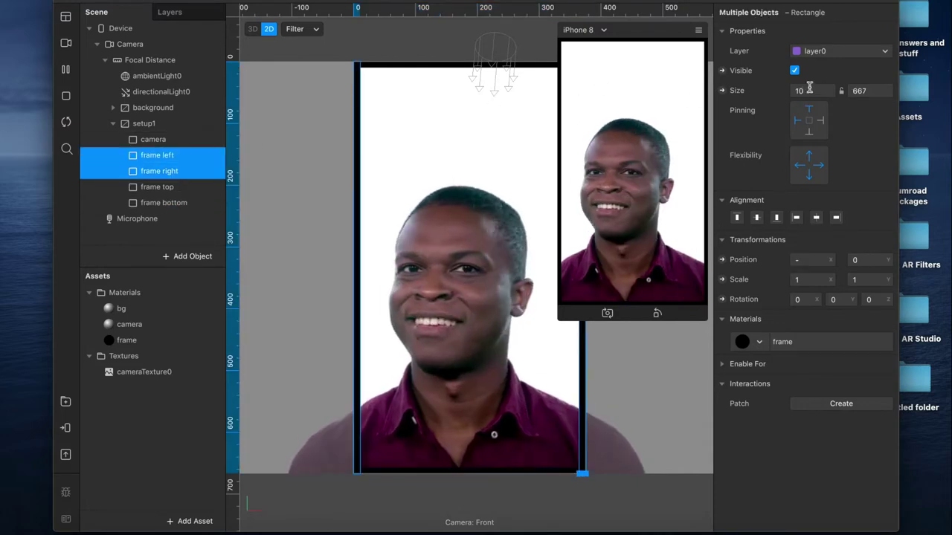
left_click_drag(797, 90, 811, 89)
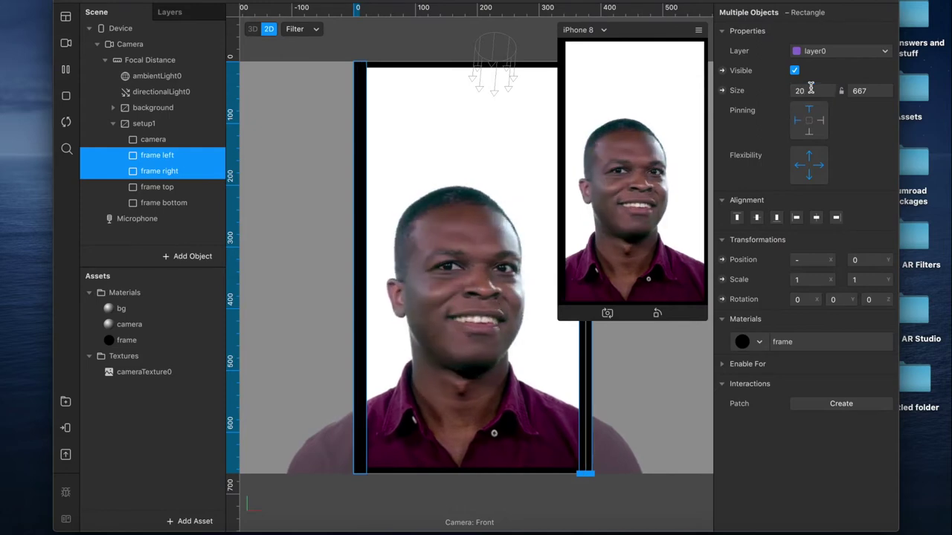
left_click(157, 186)
left_click(156, 203, "shift")
left_click_drag(855, 90, 862, 90)
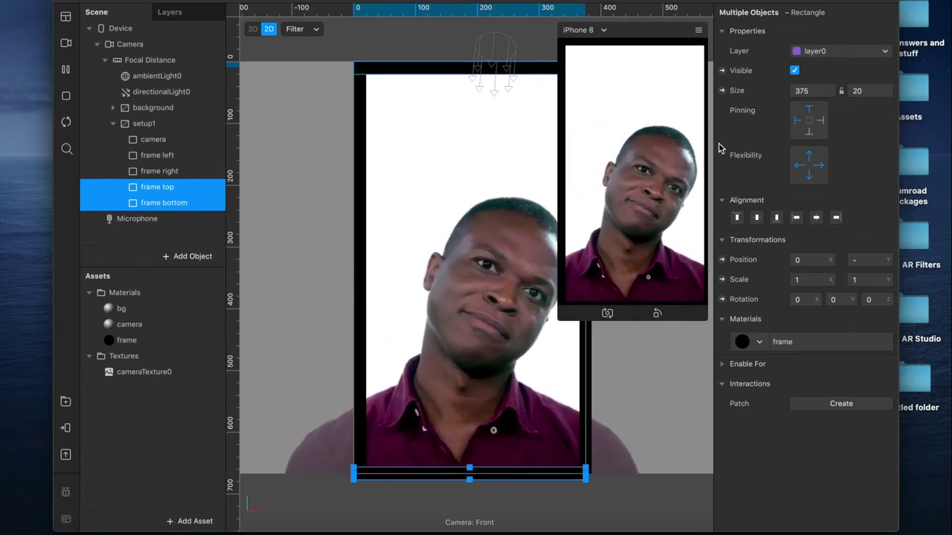
Step: Realign the thickened frame right to the canvas's right edge and frame bottom to its bottom edge
left_click(172, 157)
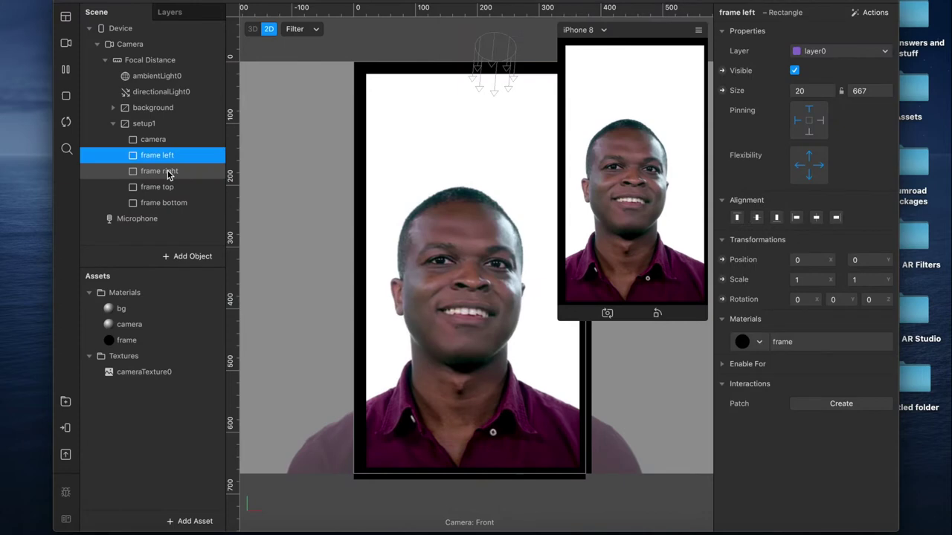
left_click(168, 172)
left_click(836, 217)
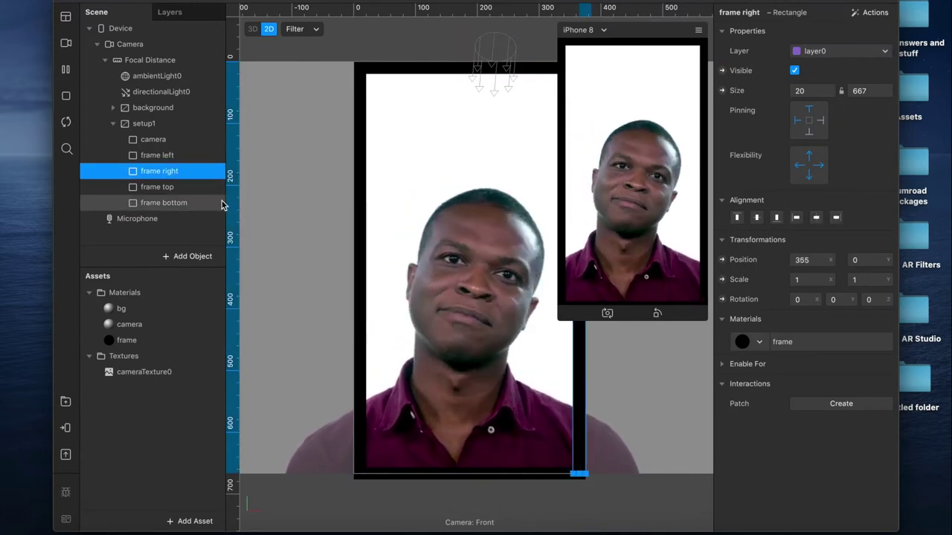
left_click(168, 203)
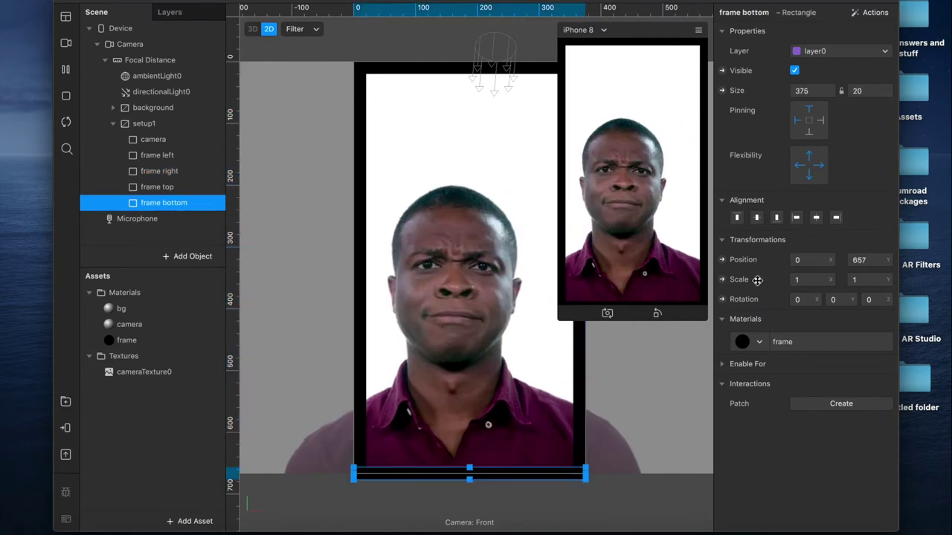
left_click(776, 217)
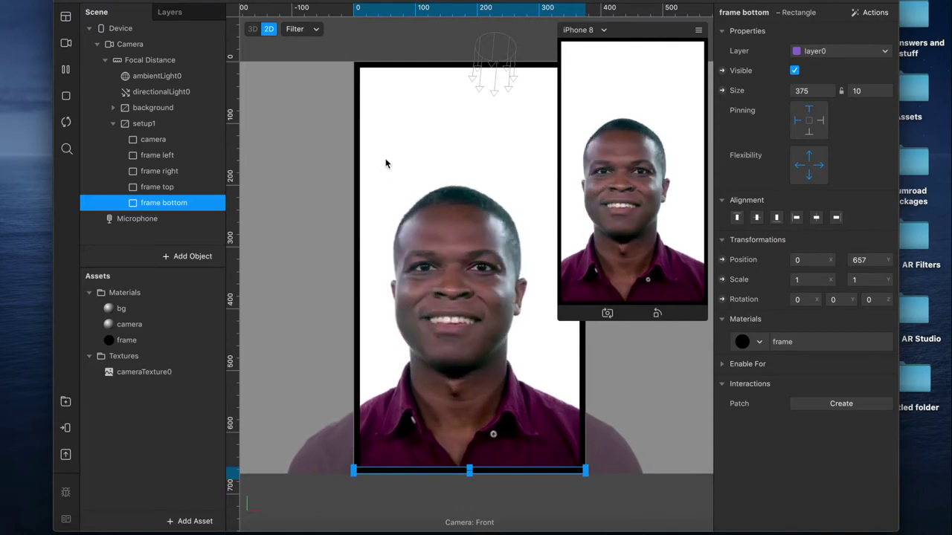
left_click(868, 90)
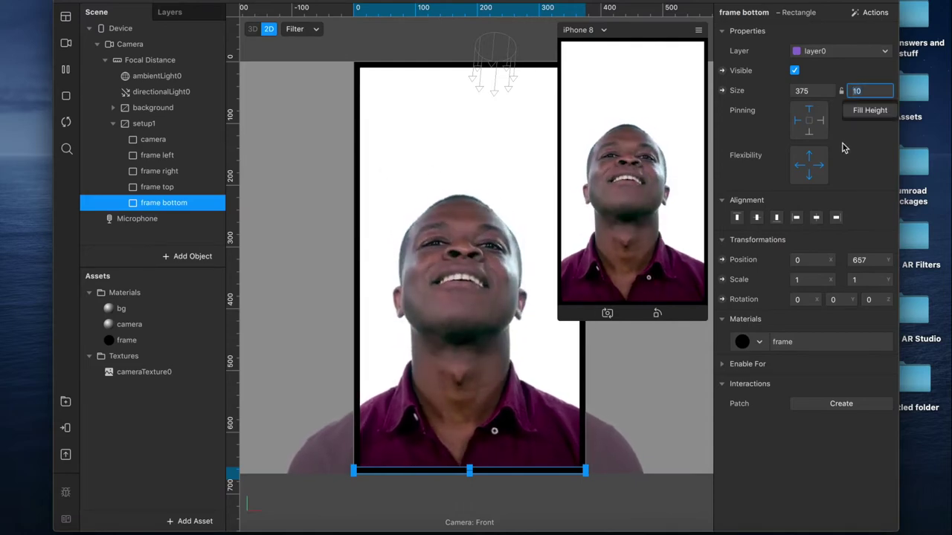
key("Return")
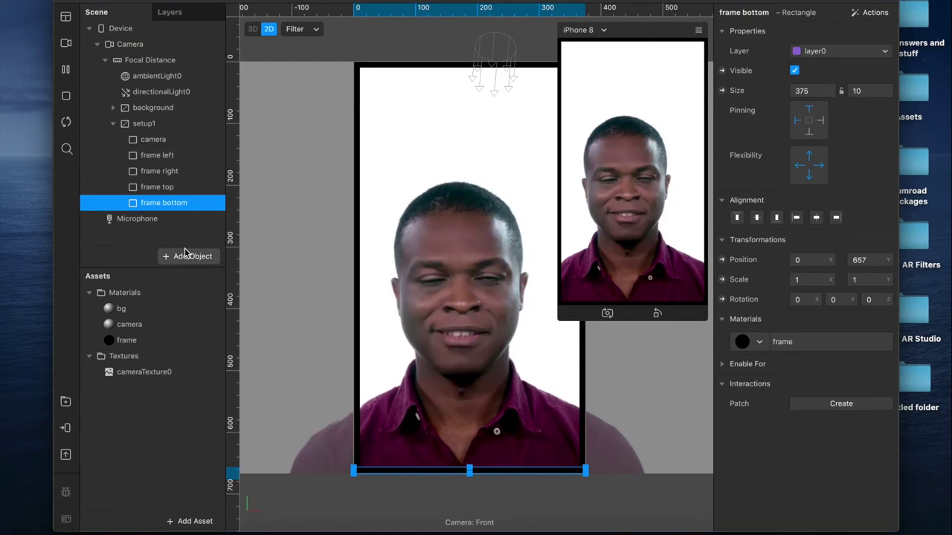
left_click(333, 314)
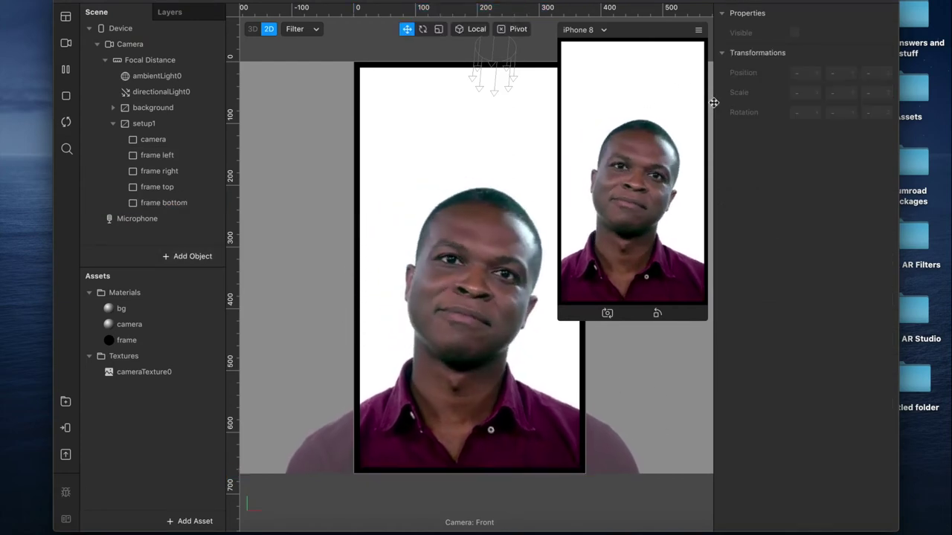
Step: Enlarge the device preview of the framed camera feed, and switch to GIMP
left_click_drag(564, 318, 396, 389)
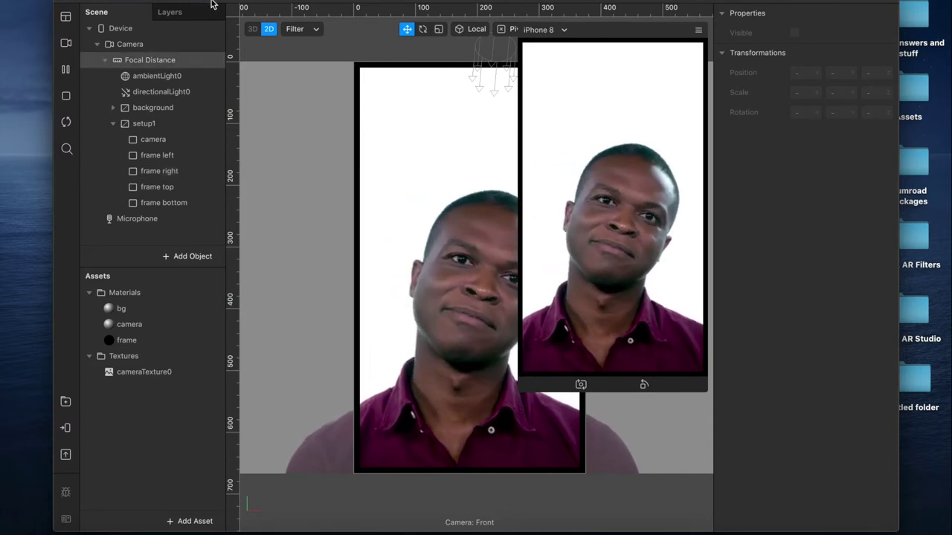
left_click(65, 69)
left_click_drag(143, 1, 93, 0)
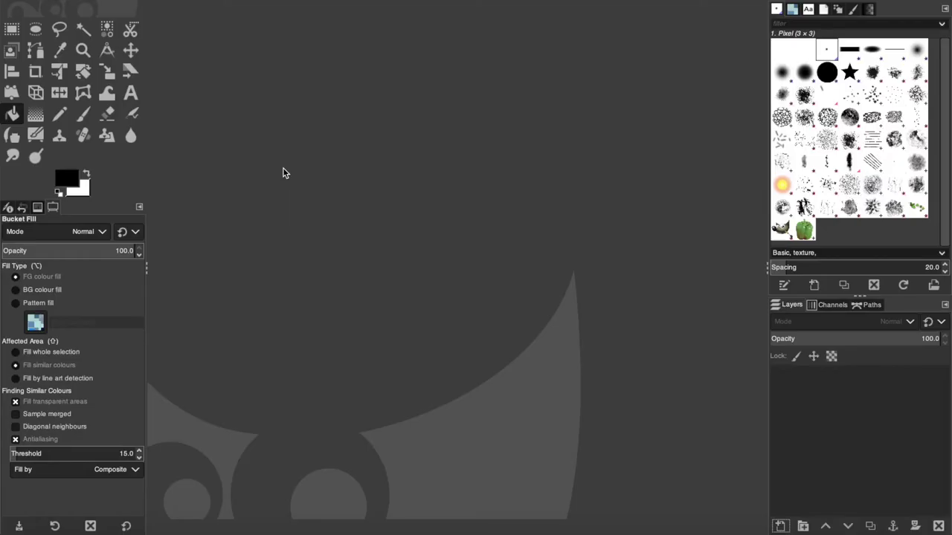
Step: Create a new image 1080 px wide and 1920 px high, and fill its background with black
key("ctrl+n")
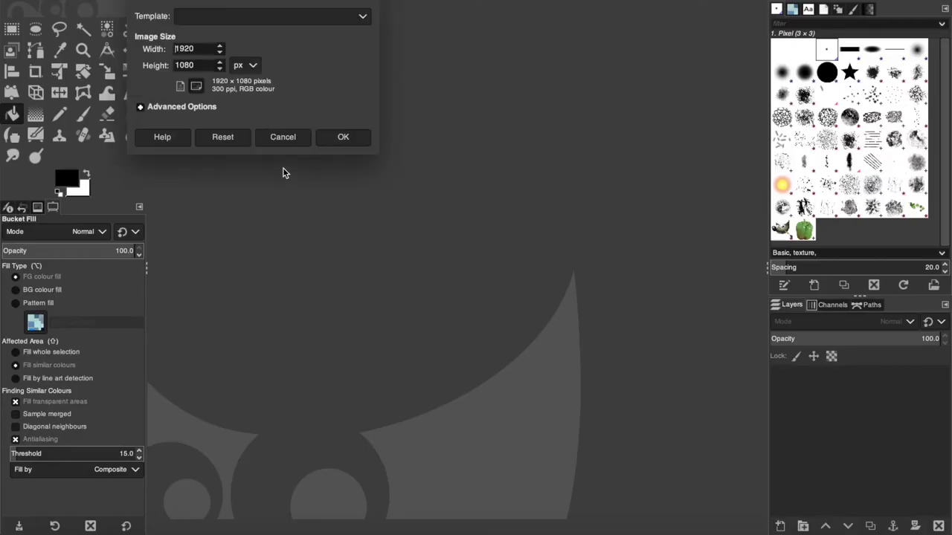
left_click(171, 48)
left_click_drag(203, 49, 151, 49)
type("1080")
key("Tab")
type("1920")
key("Return")
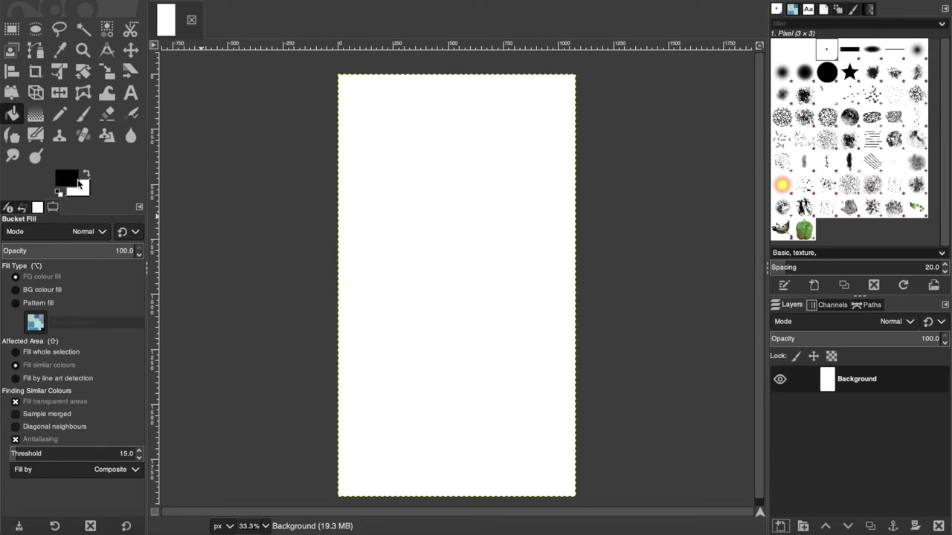
left_click(489, 187)
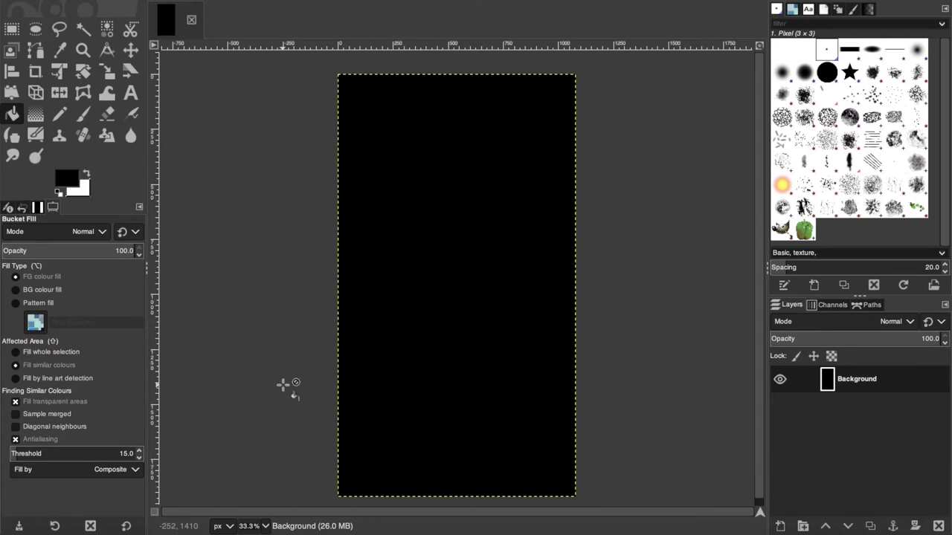
Step: Add a narrow transparent layer named left, 1920 px high, along the canvas's left edge
key("m")
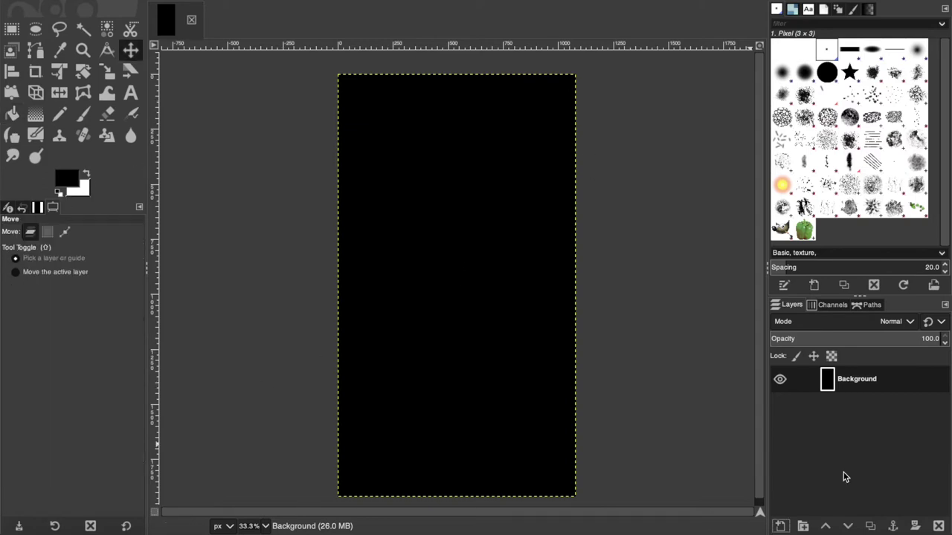
left_click(779, 527)
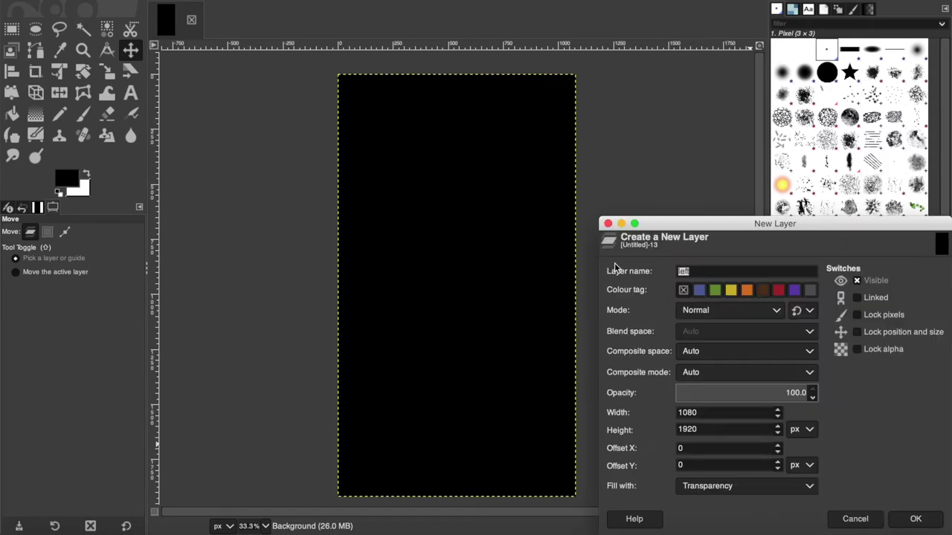
left_click(724, 413)
left_click_drag(725, 413, 681, 414)
key("BackSpace")
left_click(912, 518)
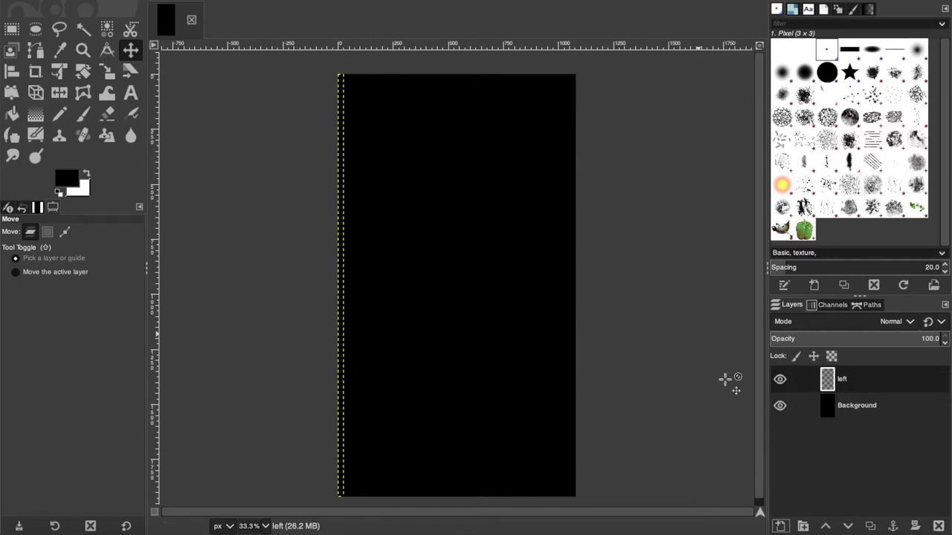
left_click(779, 525)
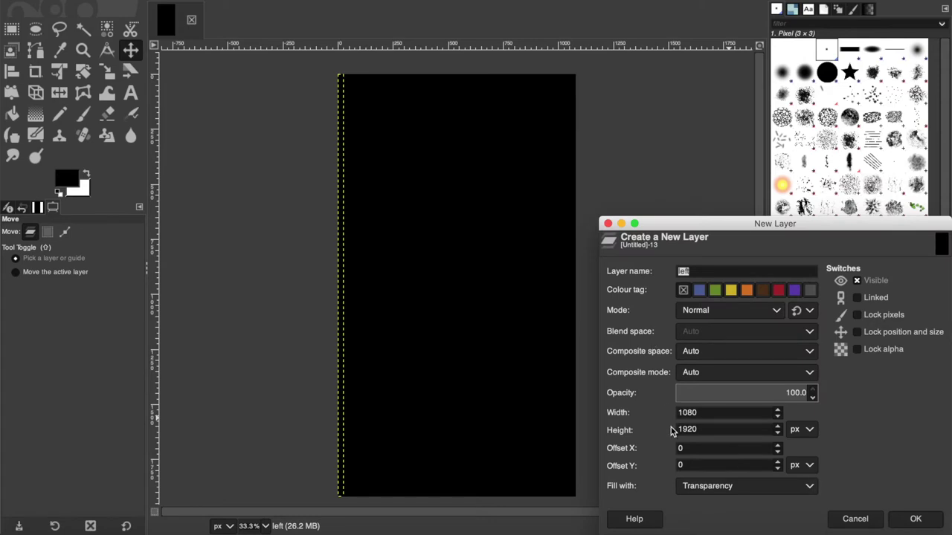
left_click(861, 523)
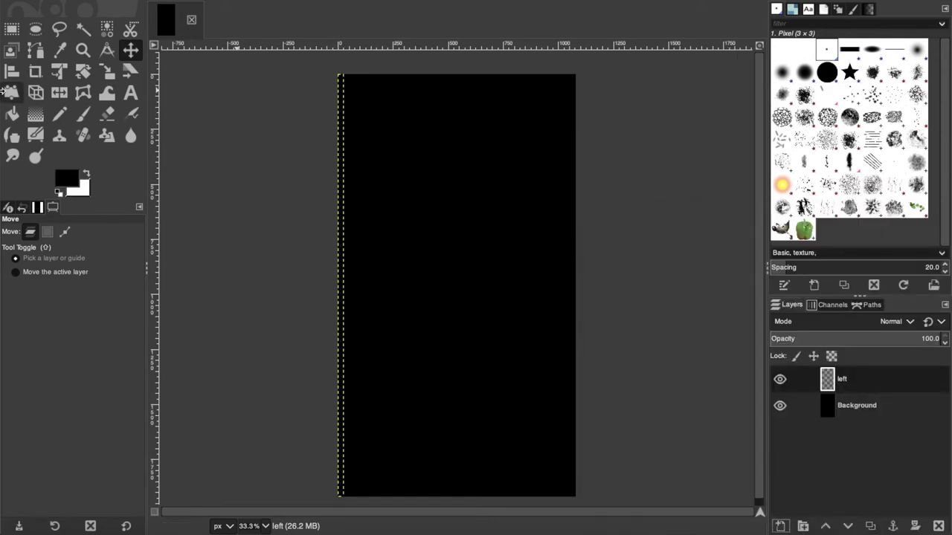
Step: Bucket-fill the narrow left layer with white
left_click(12, 114)
left_click(87, 175)
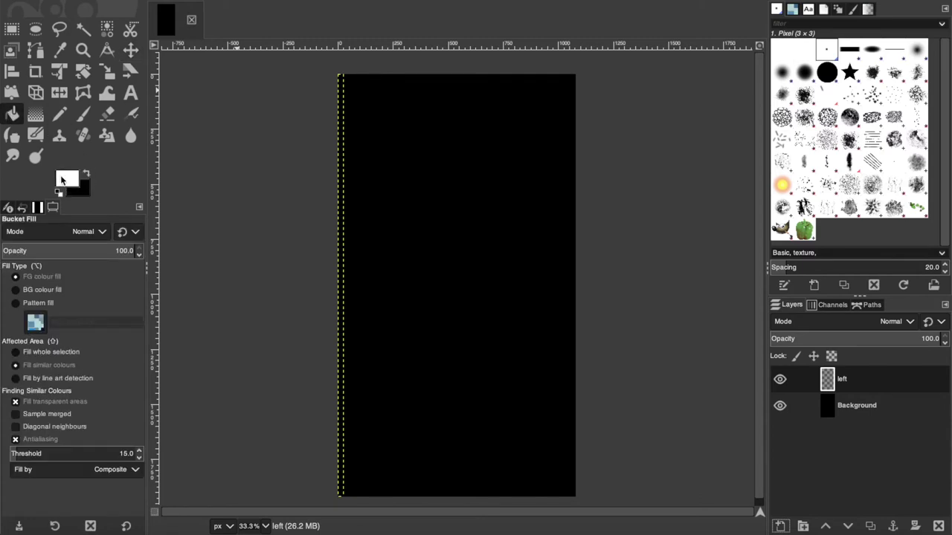
left_click(341, 128)
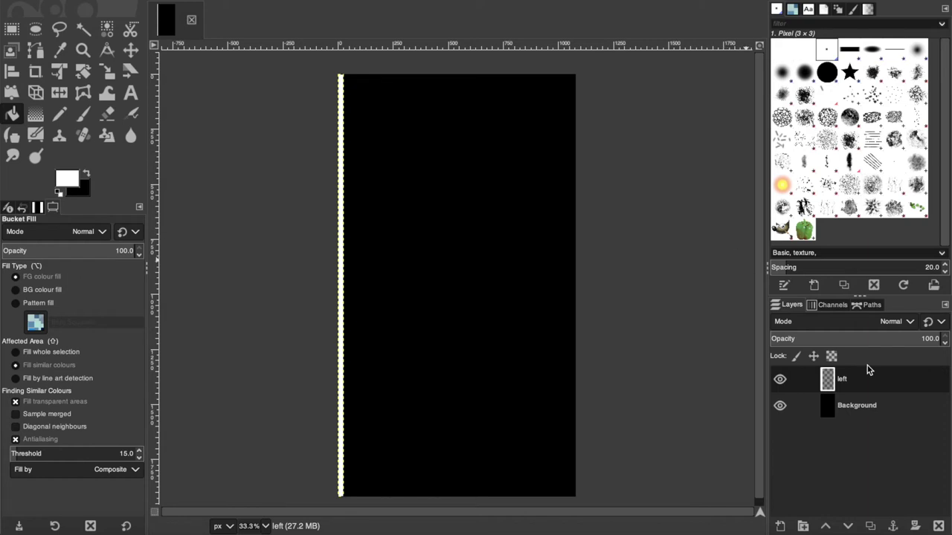
Step: Duplicate the left layer and rename the copy right
right_click(853, 381)
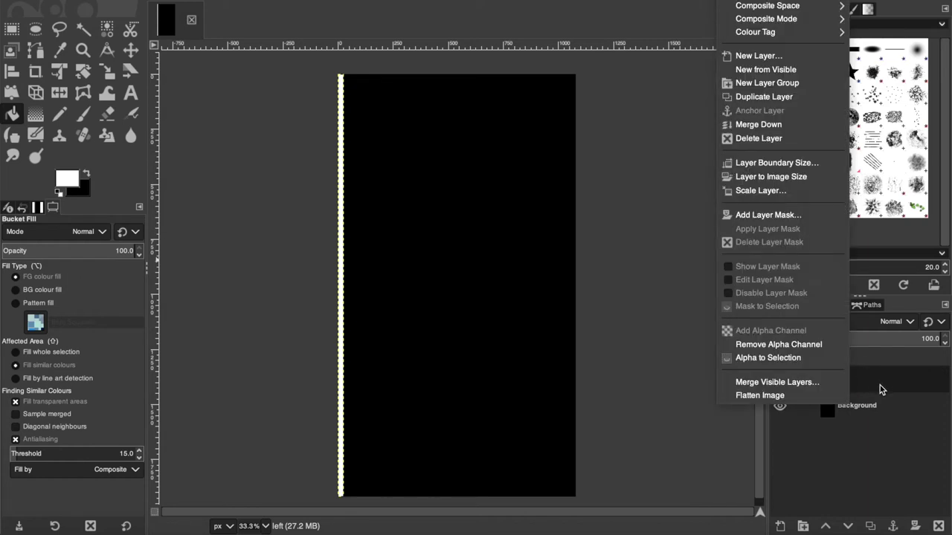
left_click(752, 97)
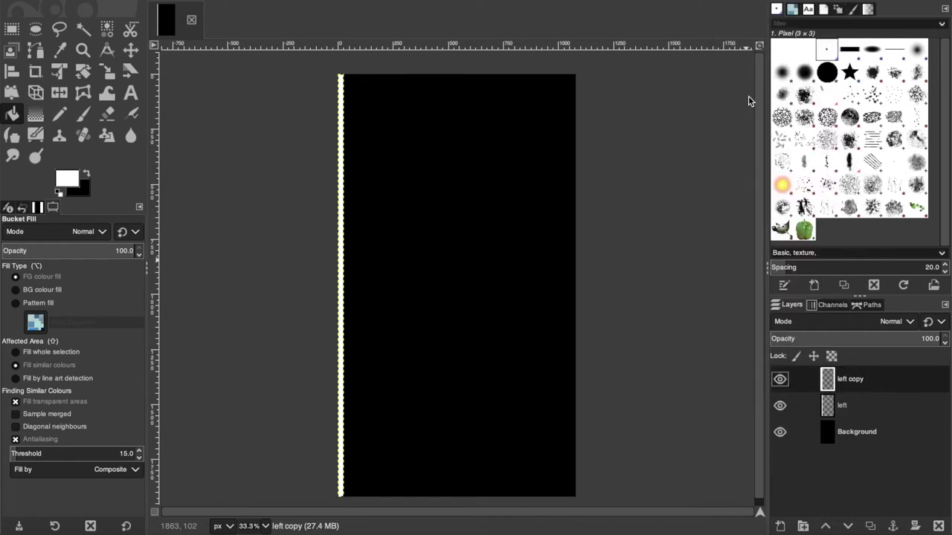
double_click(859, 382)
type("right")
key("Return")
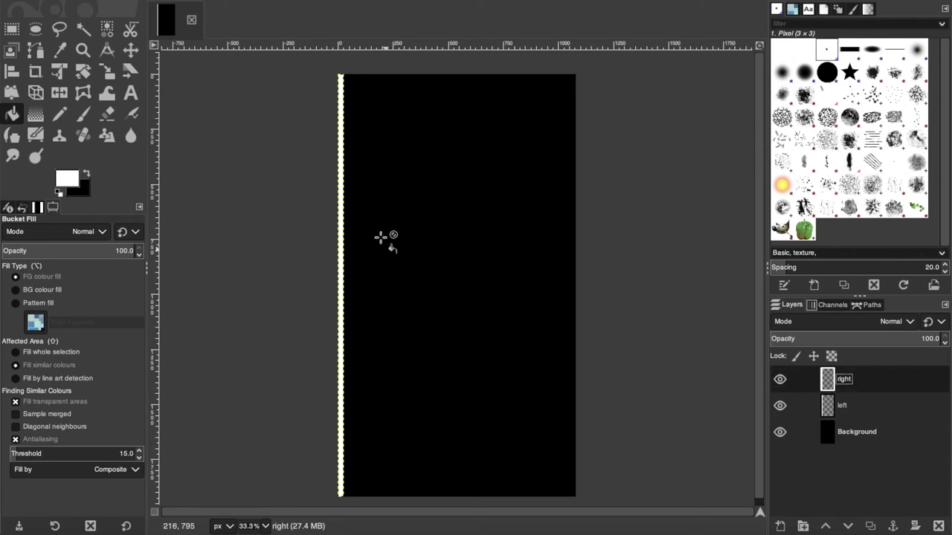
Step: Align the right layer's bar to the canvas's right edge, relative to the active Background layer
key("m")
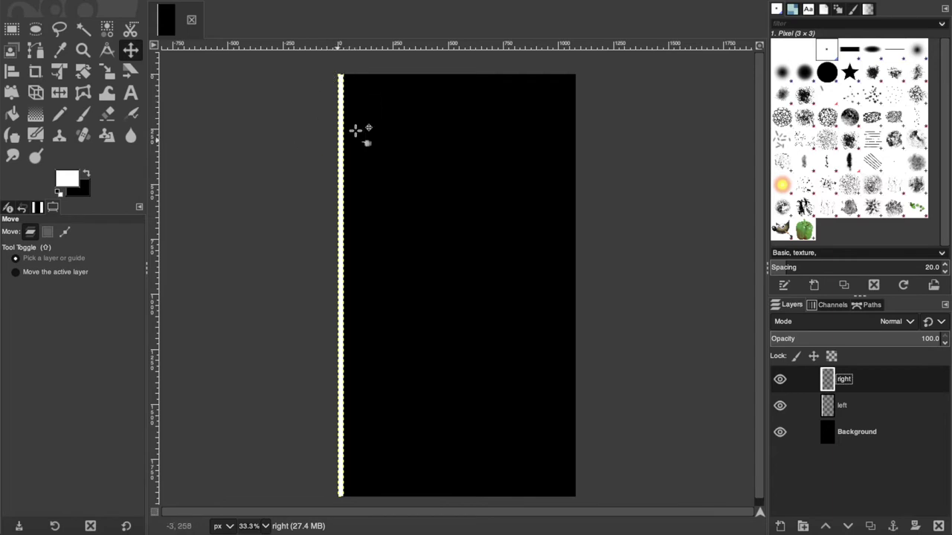
left_click(12, 72)
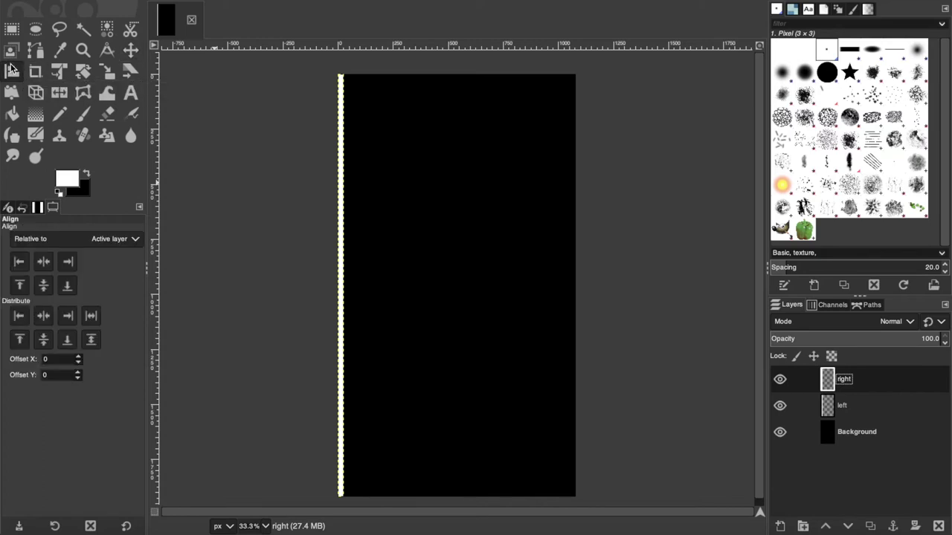
left_click(336, 138)
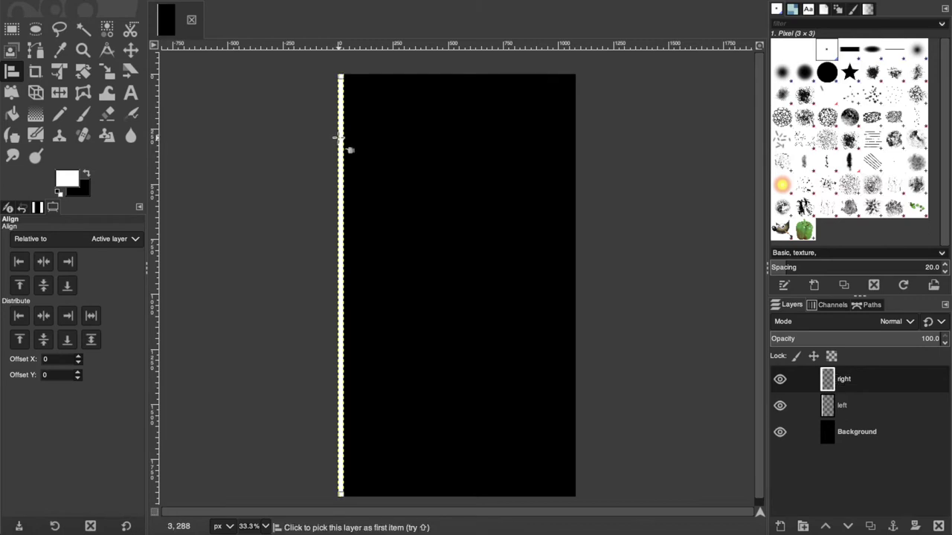
left_click(116, 243)
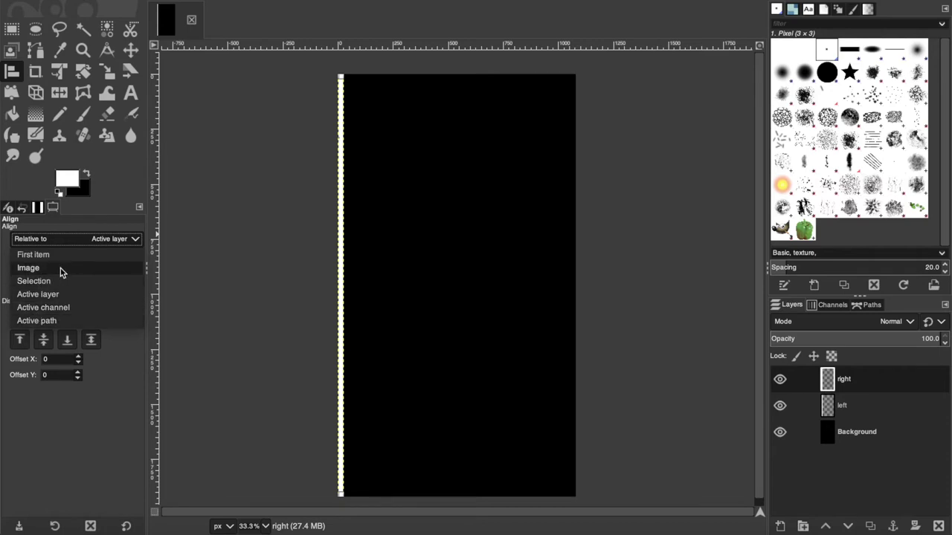
left_click(70, 296)
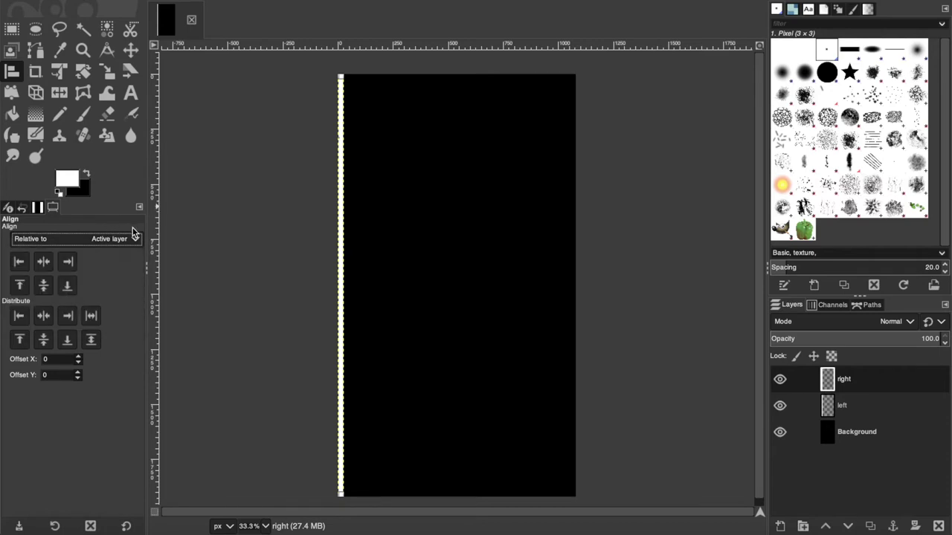
left_click(855, 435)
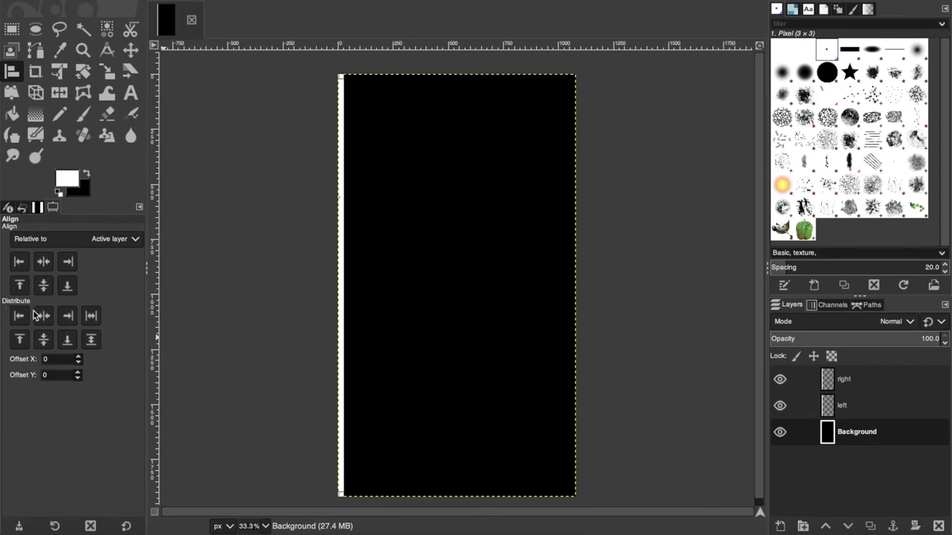
left_click(74, 318)
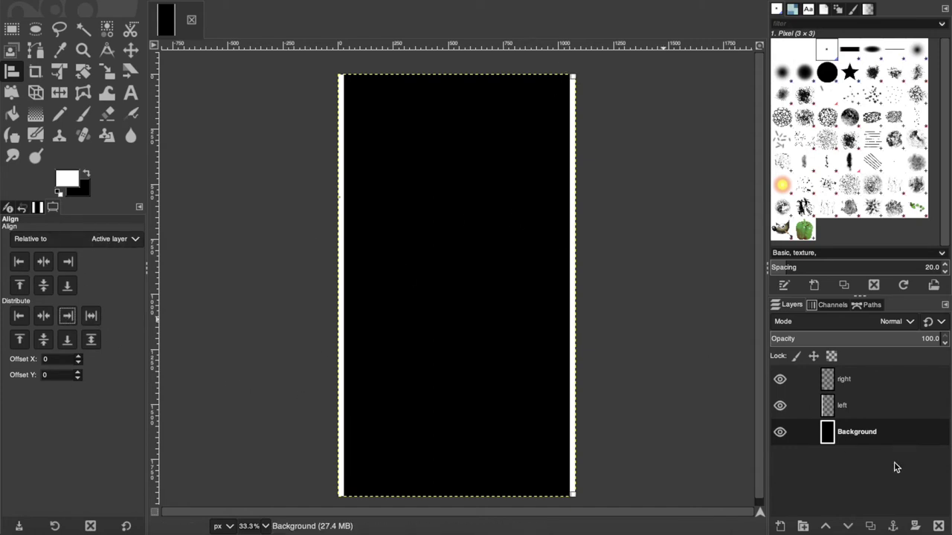
Step: Try aligning the right bar with the left layer as the active reference instead of Background
left_click(830, 408)
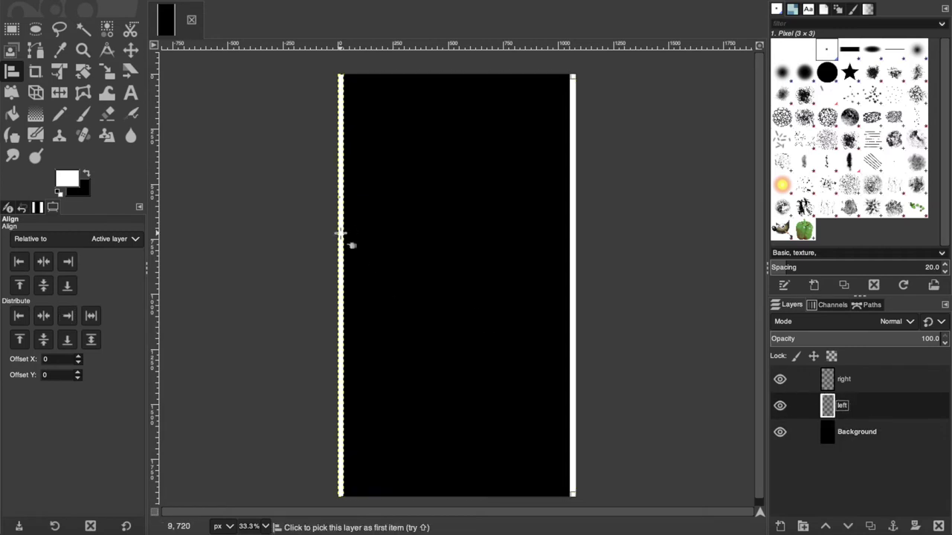
left_click(573, 233)
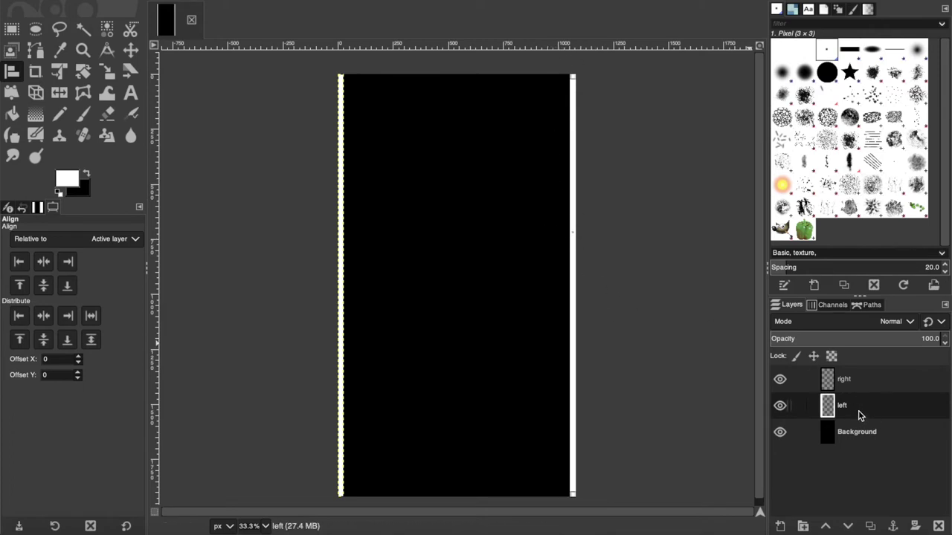
left_click(19, 322)
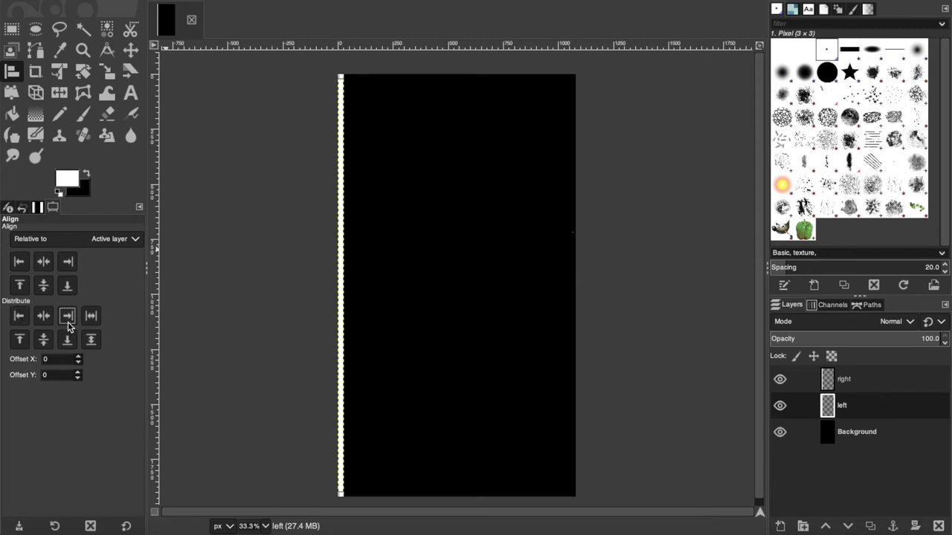
left_click(68, 322)
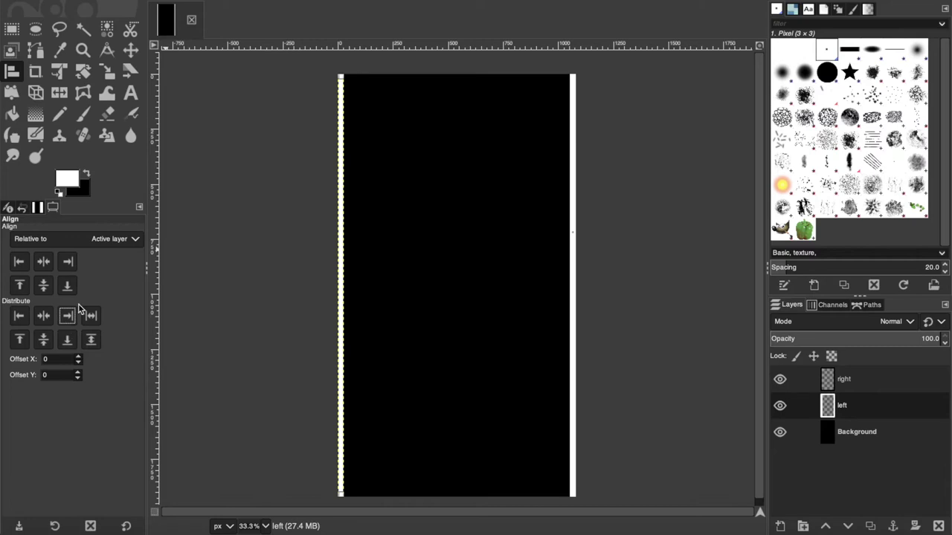
double_click(862, 432)
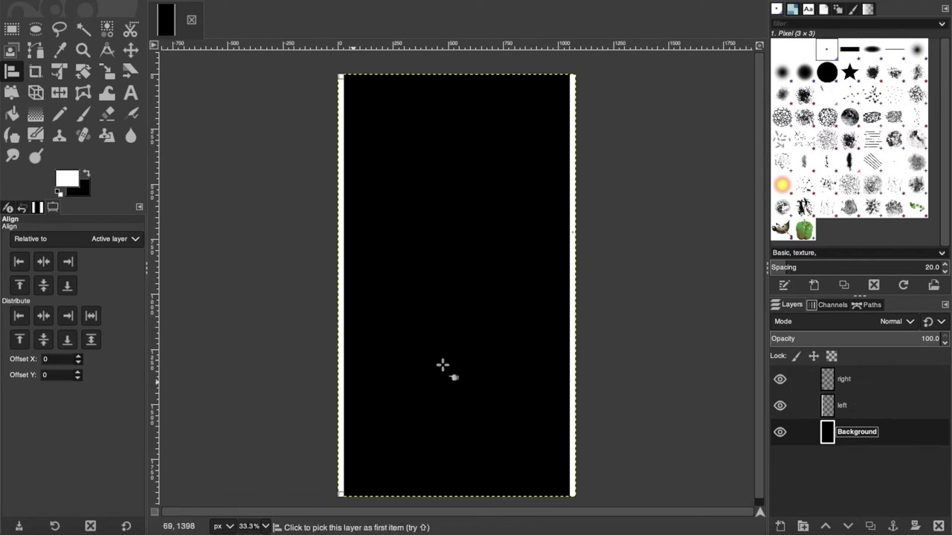
left_click(844, 383)
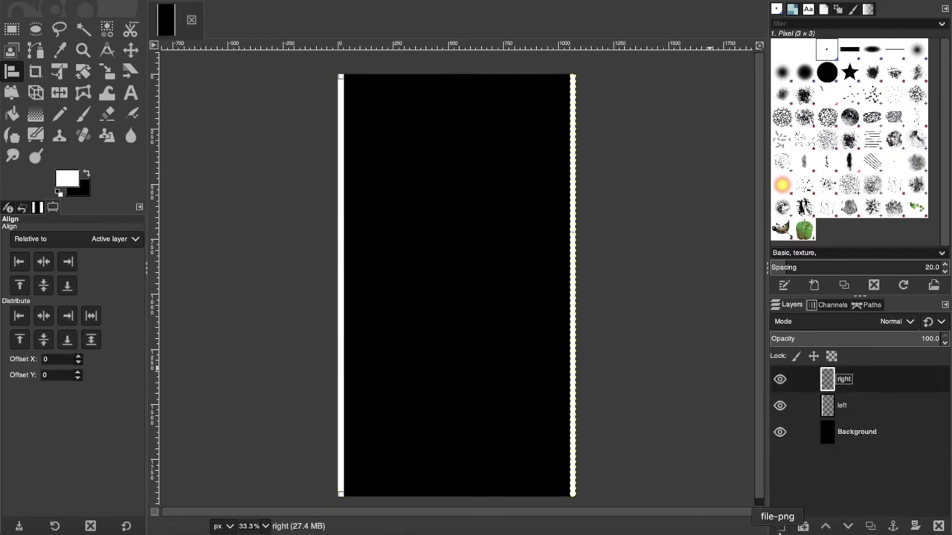
Step: Add a thin transparent layer 1080 px wide along the canvas's top edge and fill it with white
left_click(780, 525)
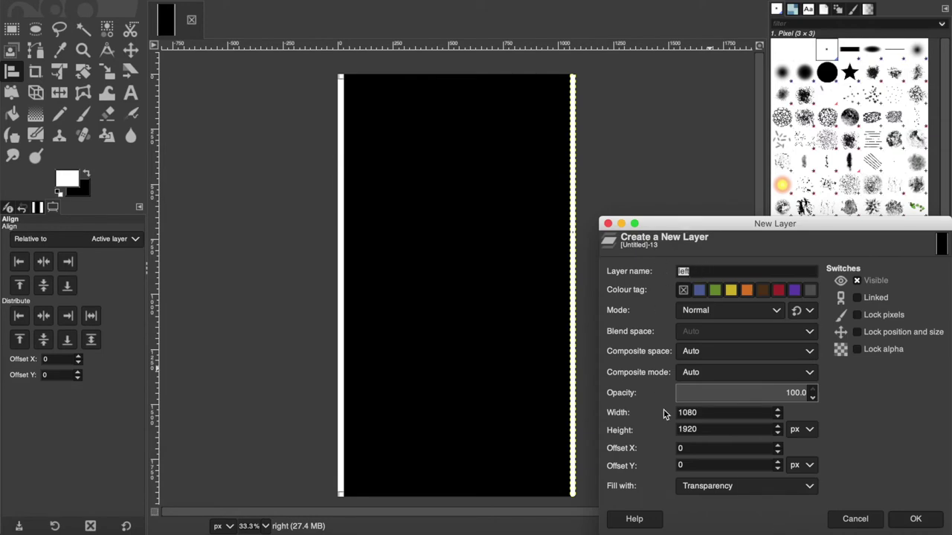
left_click_drag(700, 414, 664, 402)
left_click_drag(708, 431, 664, 415)
left_click(916, 519)
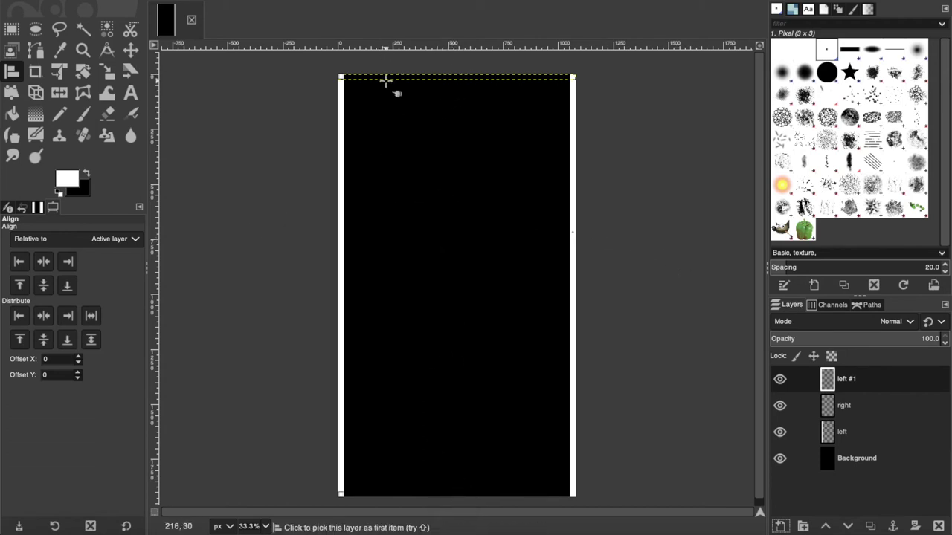
left_click(11, 93)
left_click(12, 113)
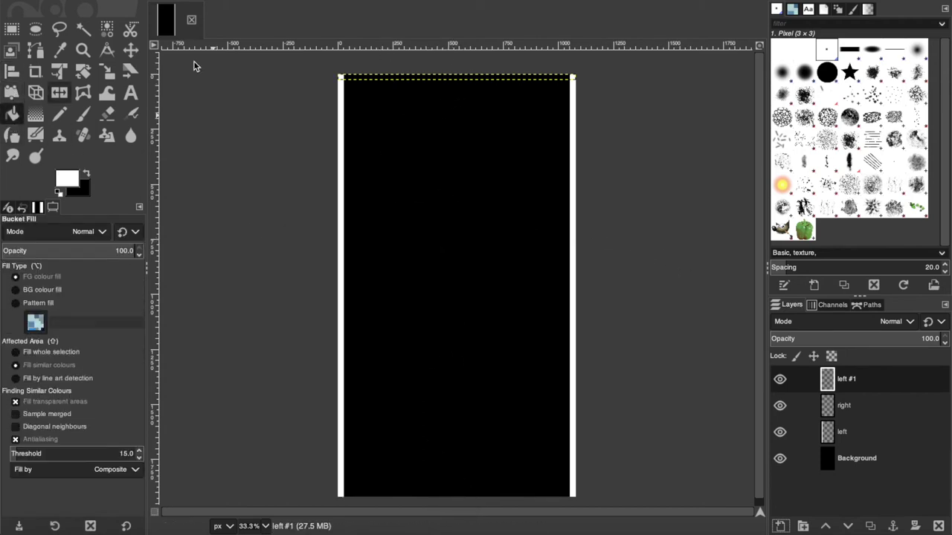
left_click(467, 79)
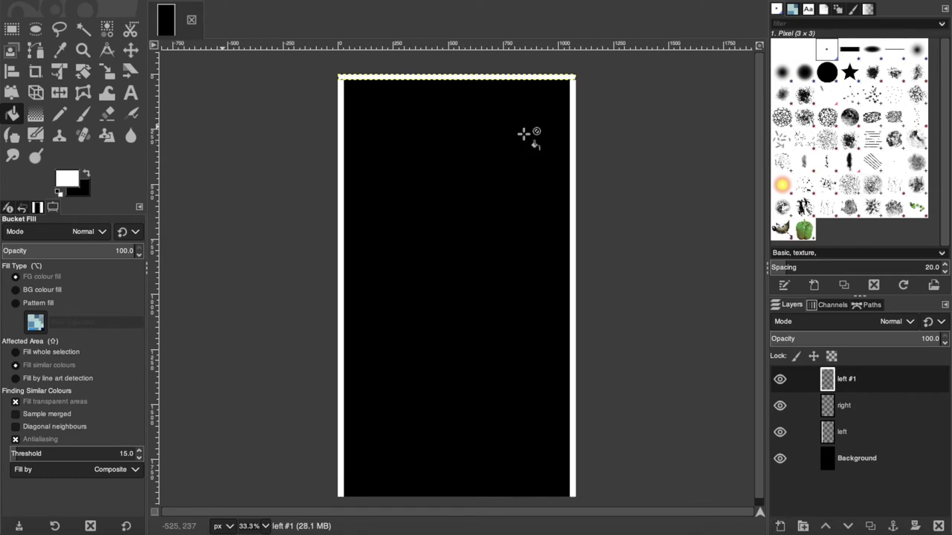
Step: Rename the horizontal bar's layer top, then duplicate it and name the copy bottom
double_click(847, 379)
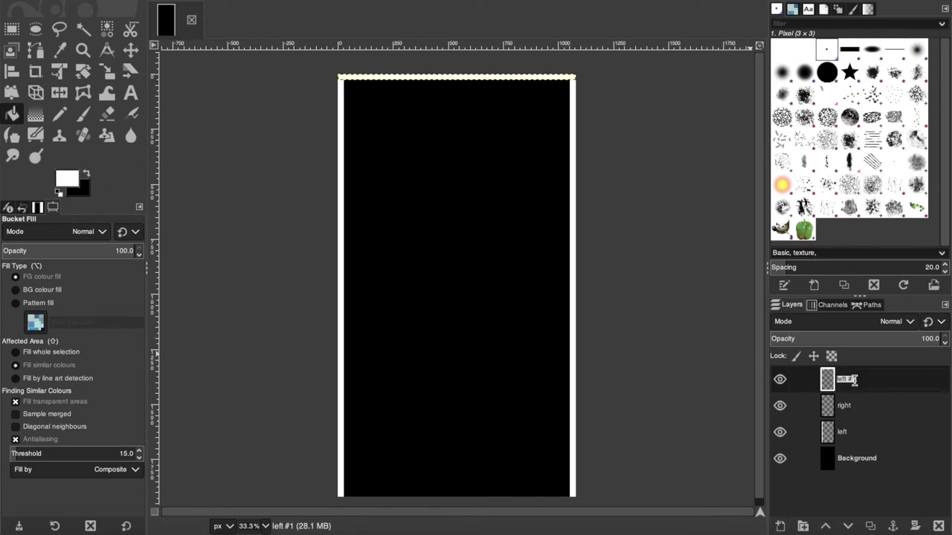
type("top")
key("Return")
right_click(855, 382)
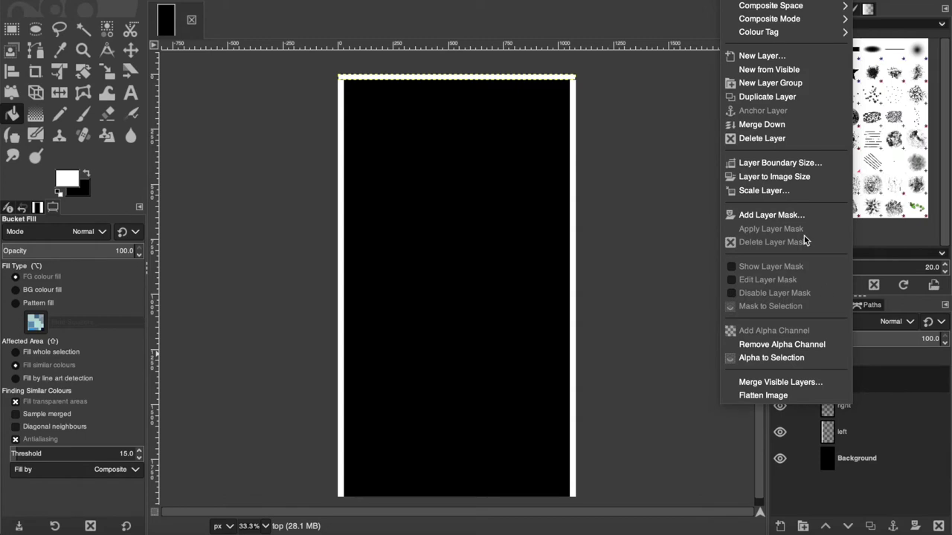
left_click(786, 99)
double_click(864, 384)
type("bottom")
key("Return")
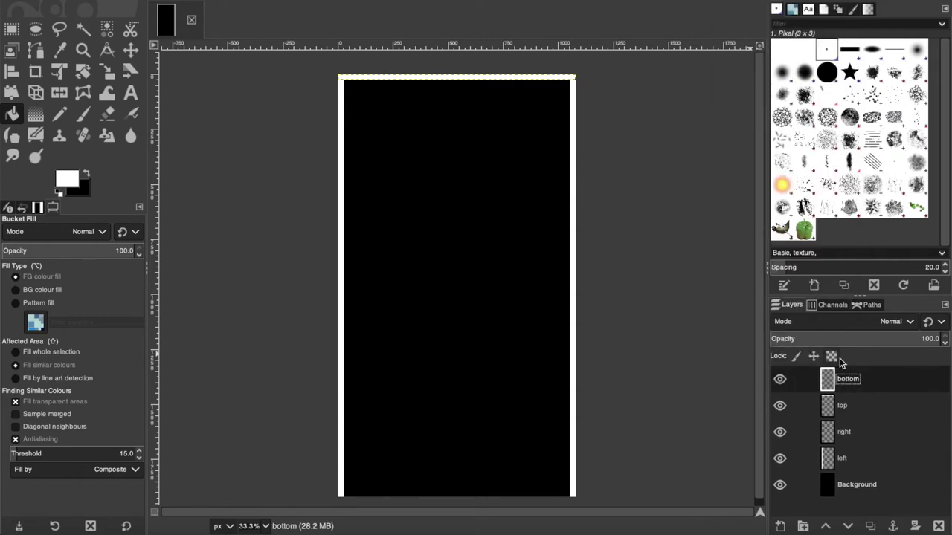
Step: Align the bottom layer's bar to the canvas's lower edge relative to the active Background layer, and hide Background
left_click(11, 72)
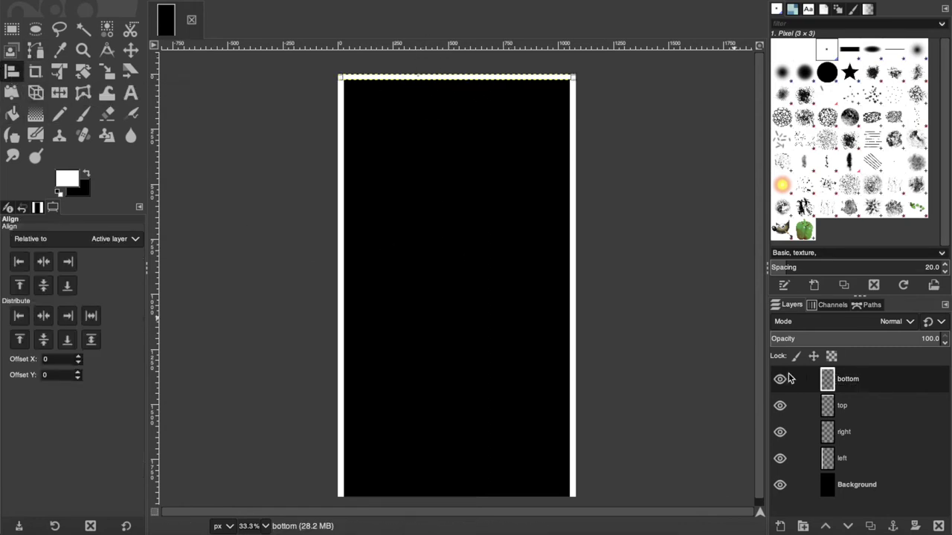
left_click(896, 489)
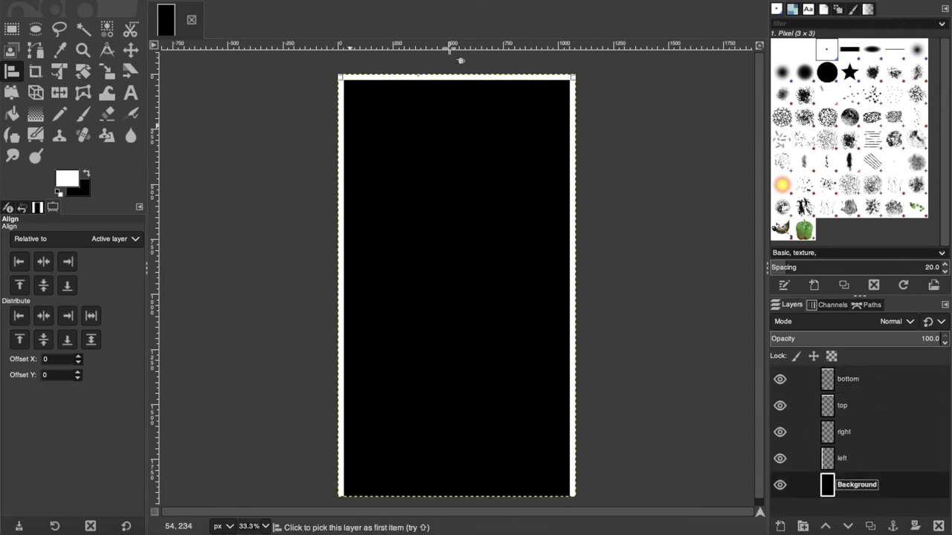
left_click(66, 341)
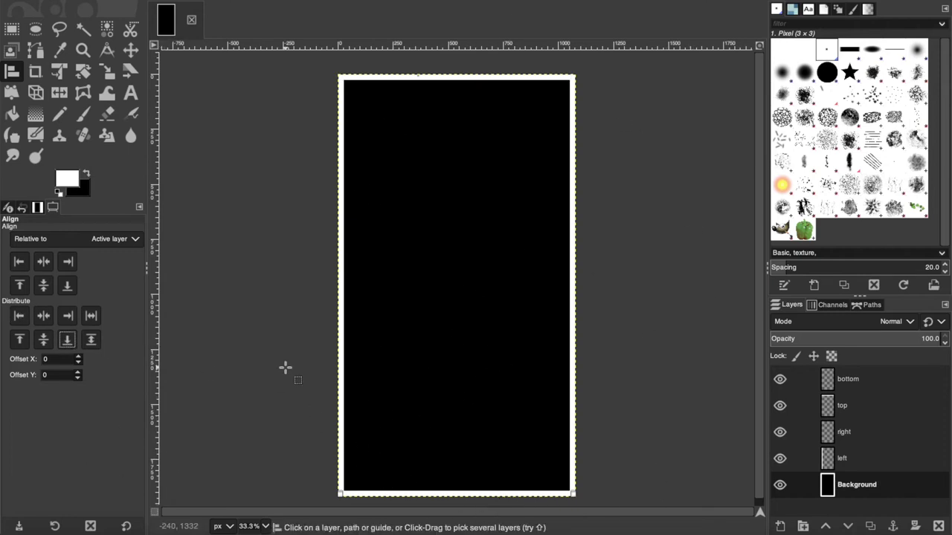
left_click(779, 484)
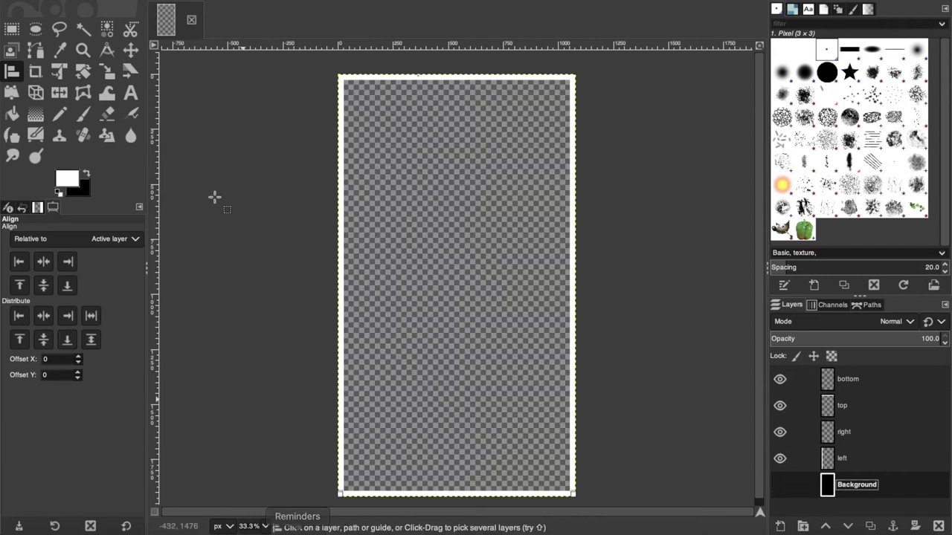
Step: Try merging the bottom, top and right layers down into the left layer
left_click(863, 390)
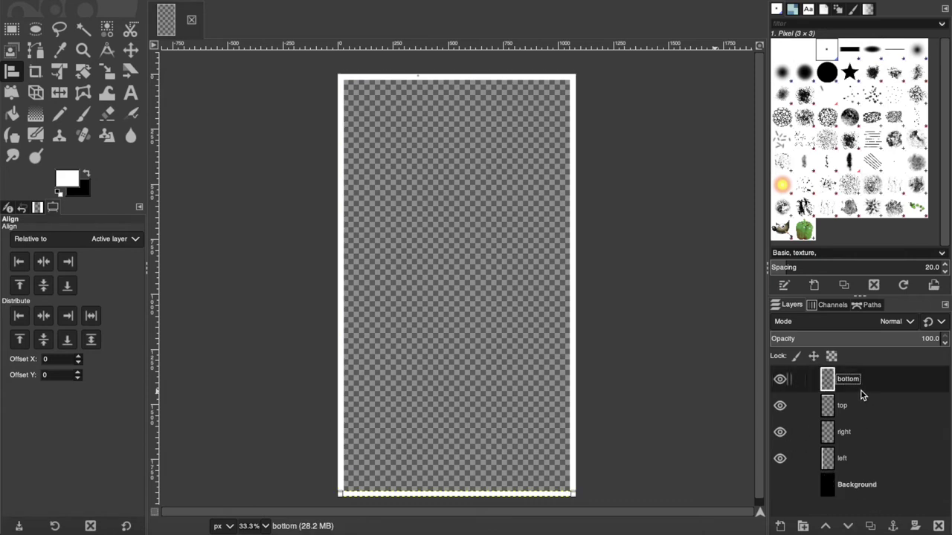
right_click(858, 383)
left_click(794, 126)
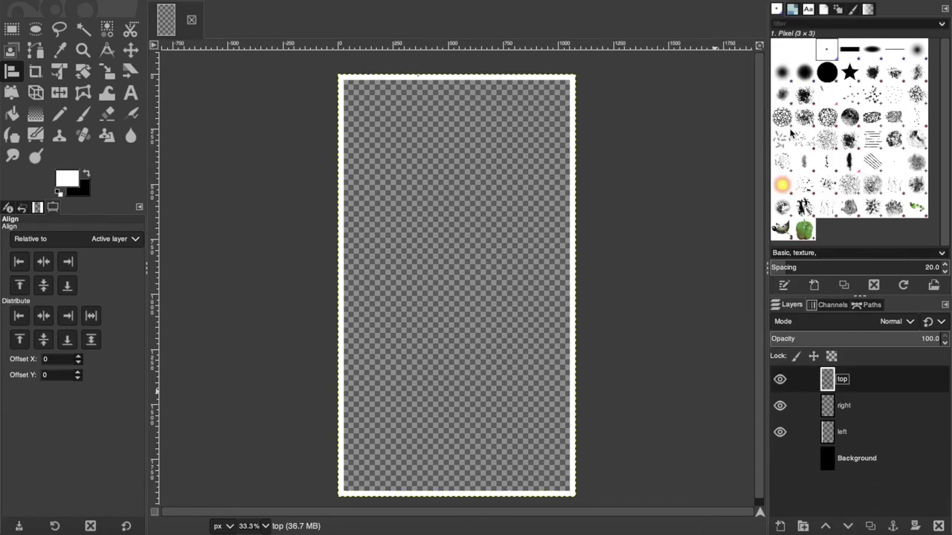
right_click(856, 379)
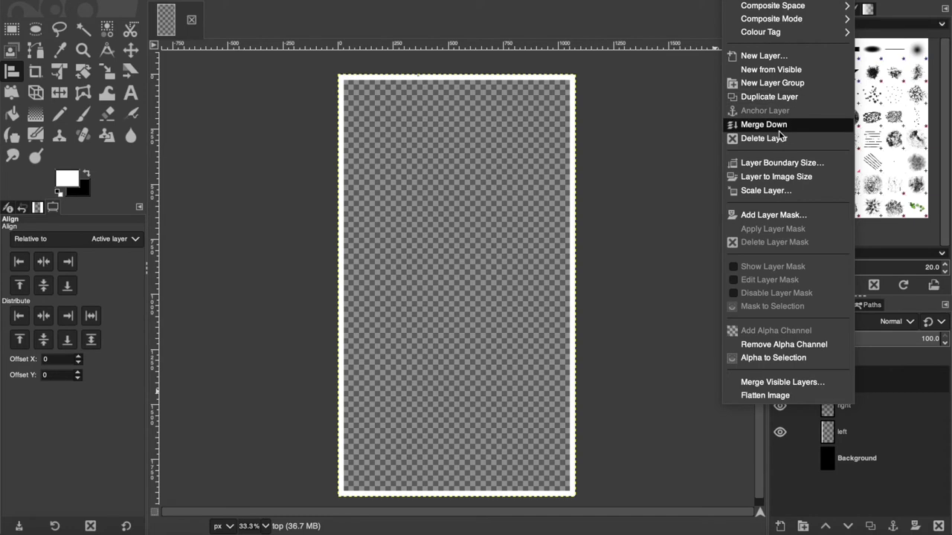
left_click(783, 130)
right_click(874, 384)
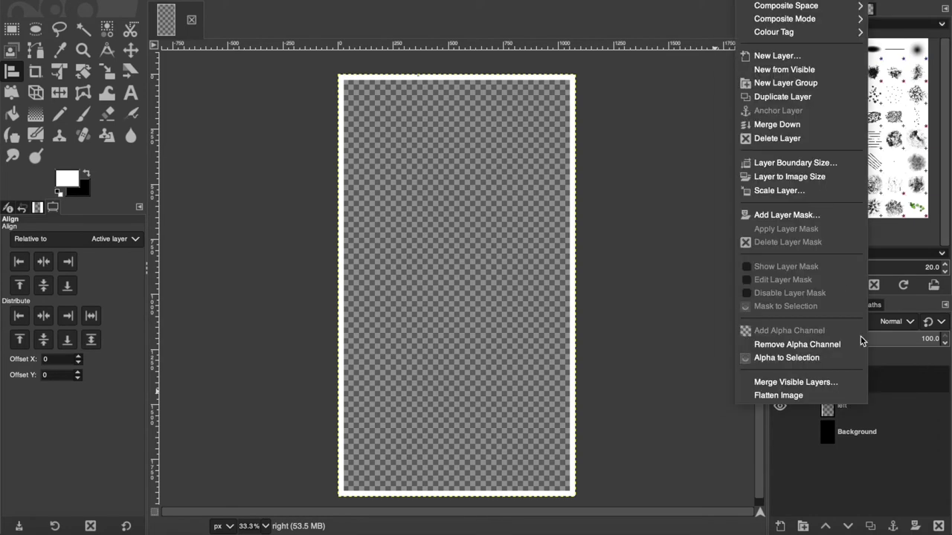
left_click(784, 128)
right_click(868, 377)
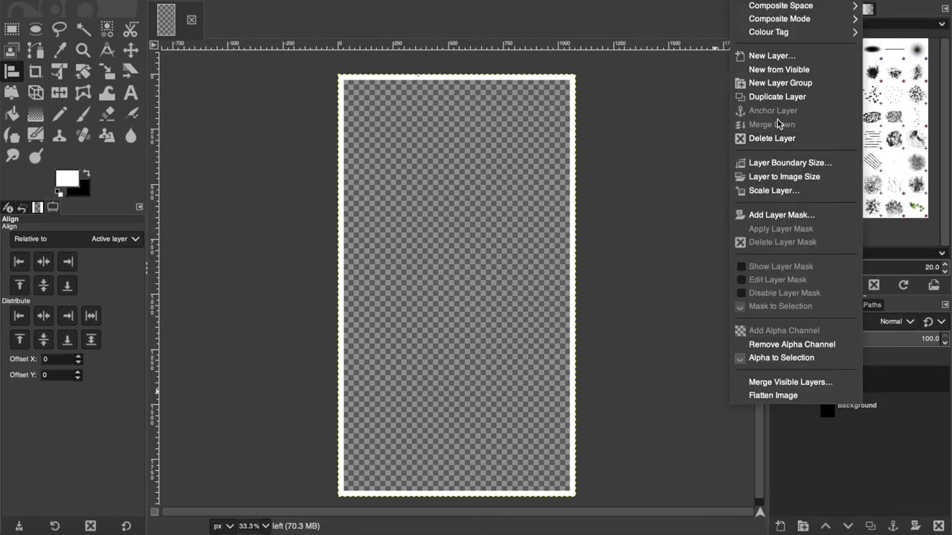
left_click(915, 430)
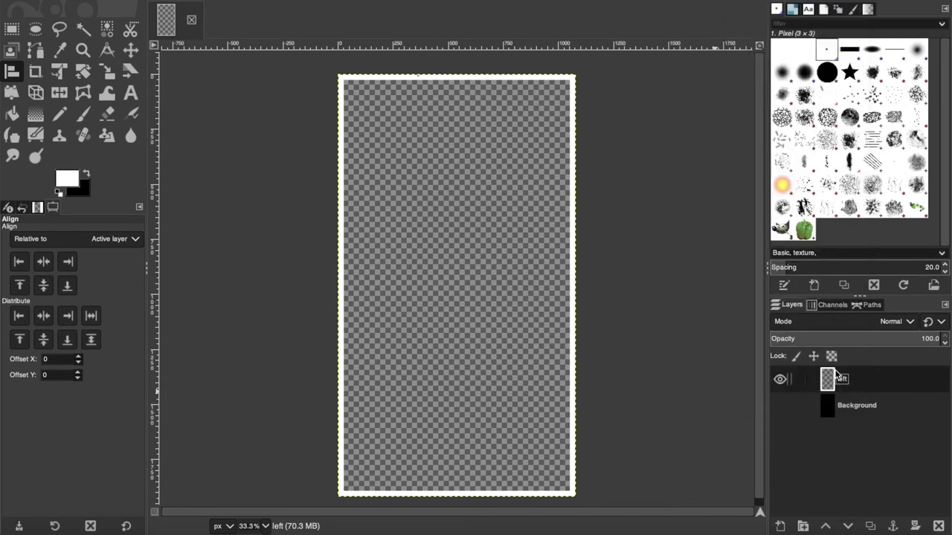
Step: Undo the three layer merges to restore the separate bar layers
key("ctrl+z")
key("ctrl+z")
key("ctrl+z")
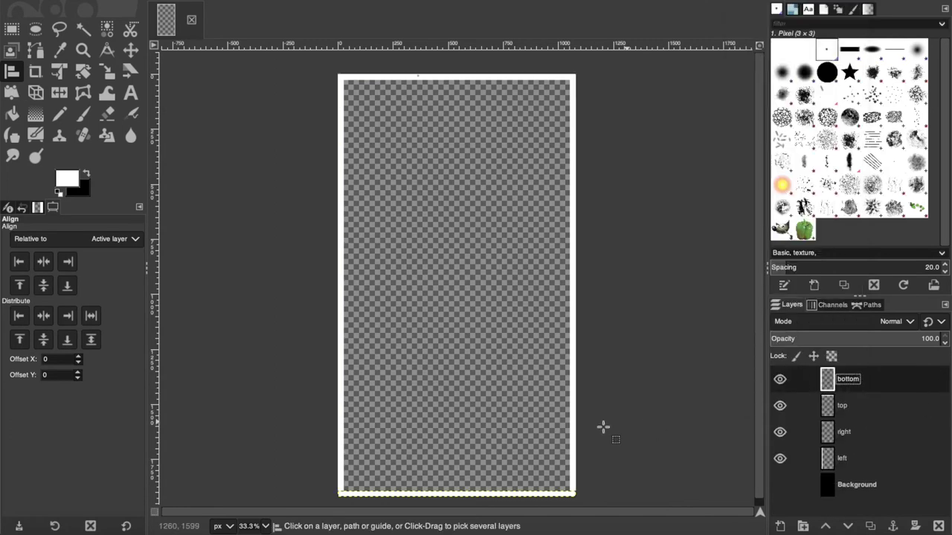
Step: Export the transparent frame image to the Desktop as white frame 2.5%.png
left_click(787, 494)
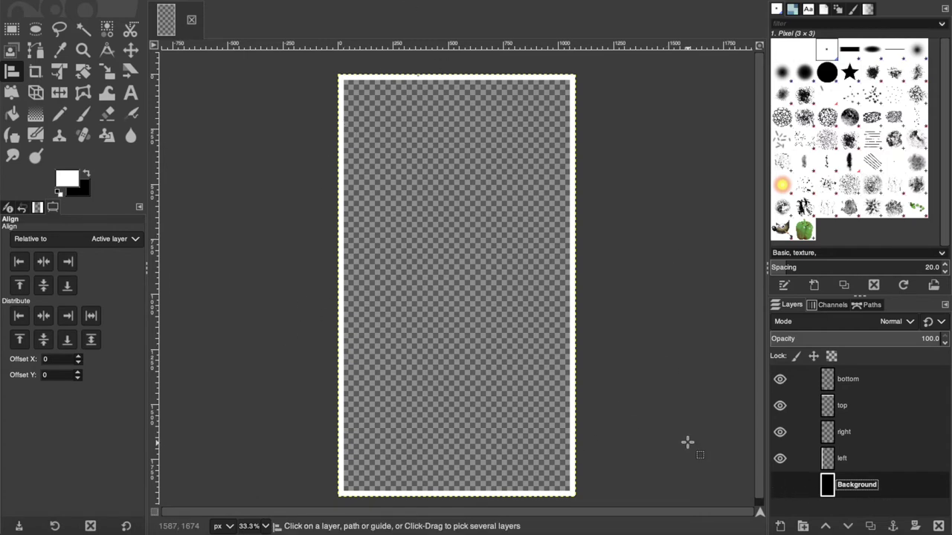
left_click(862, 387)
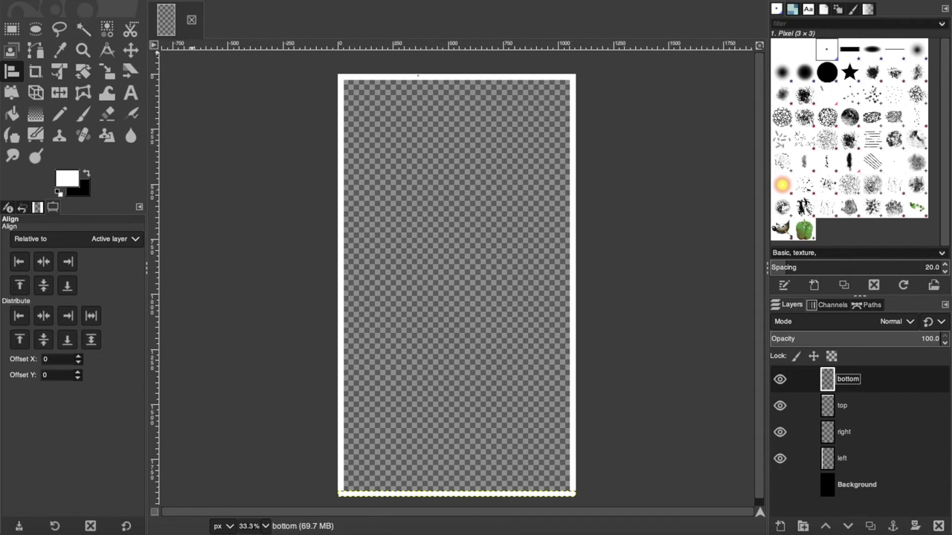
left_click(138, 135)
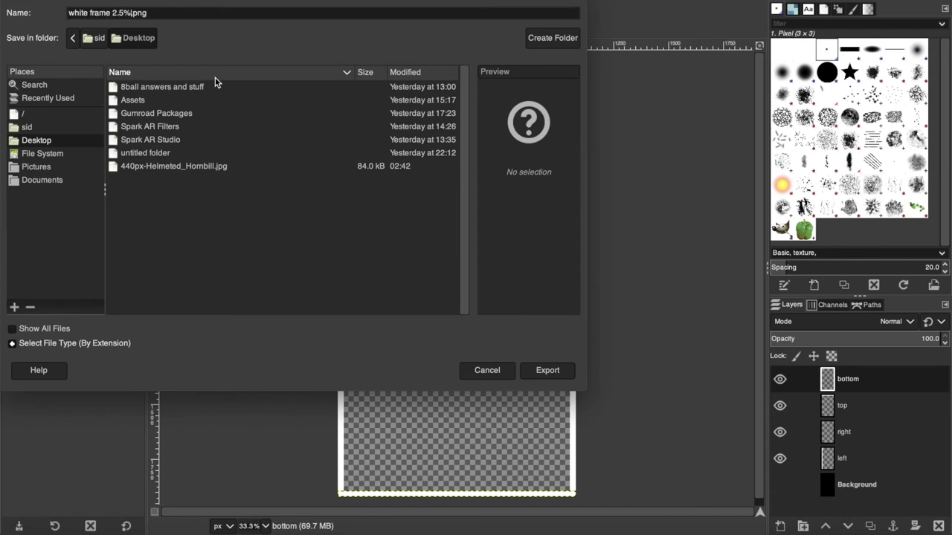
key("Return")
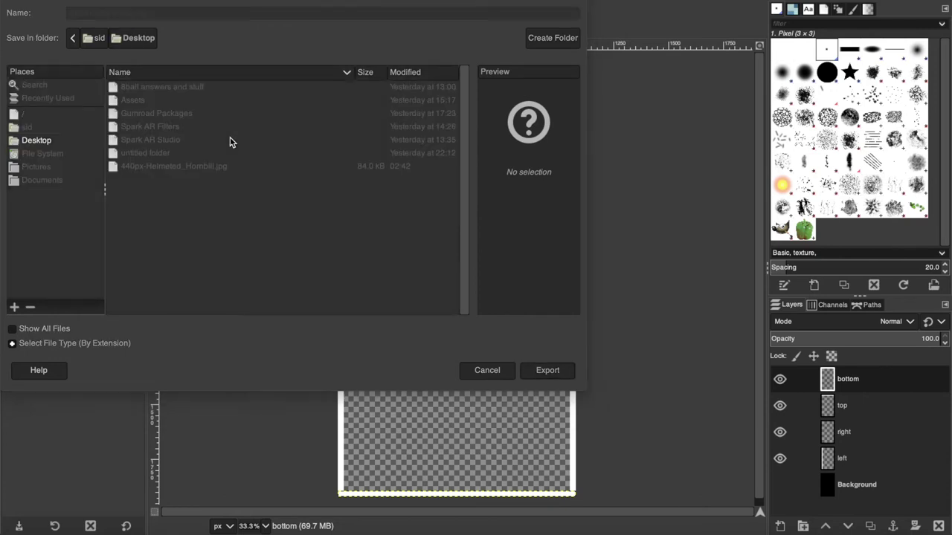
key("Return")
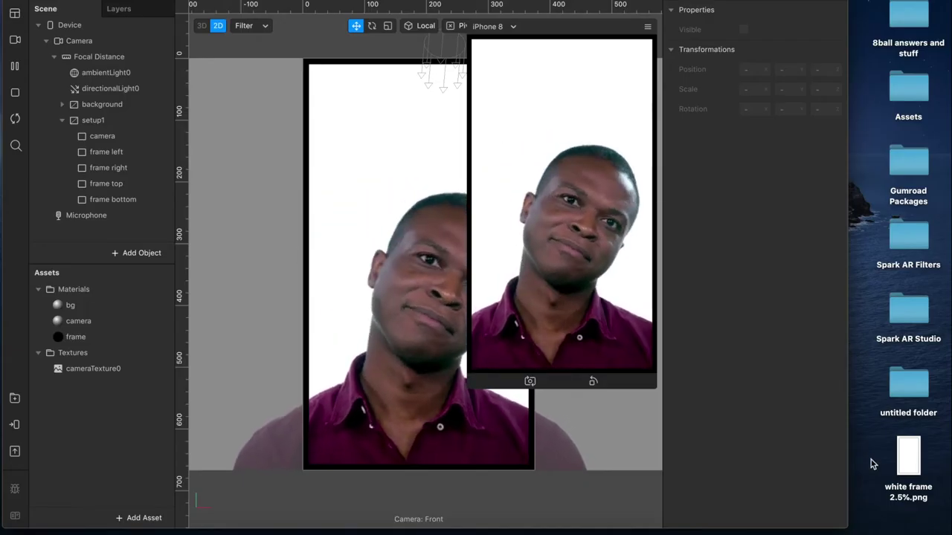
Step: Switch to Spark AR Studio, import white frame 2.5%.png as a texture and set it to no compression
left_click_drag(919, 459, 88, 436)
left_click(82, 385)
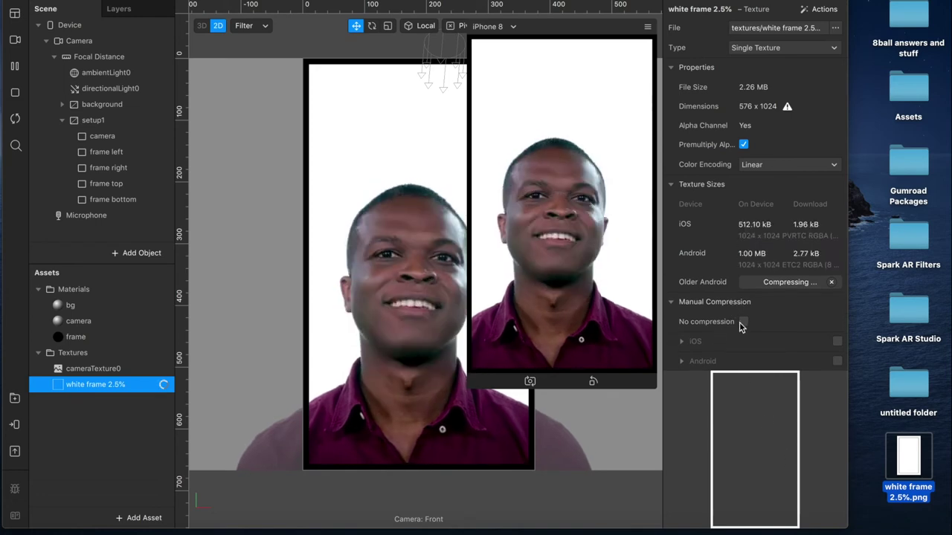
left_click(744, 321)
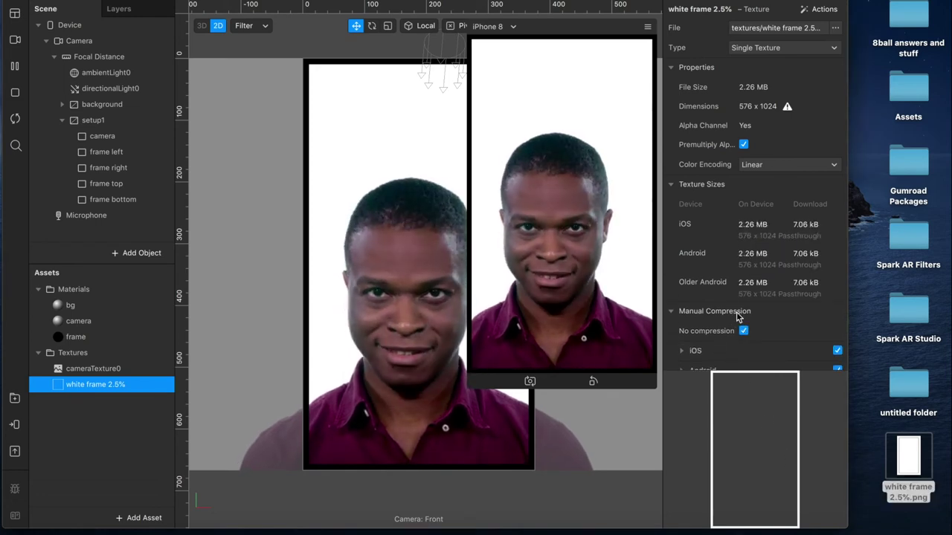
scroll(725, 334, "down", 2)
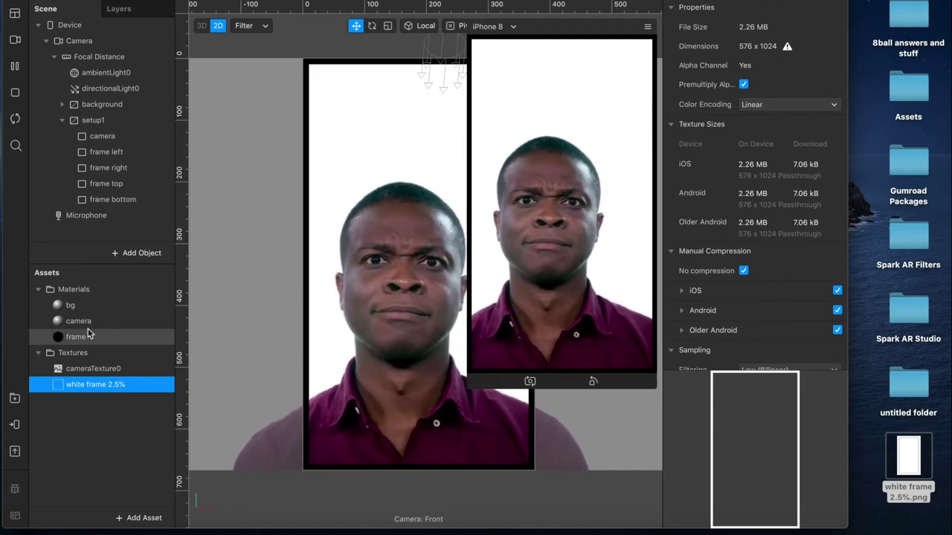
Step: Collapse the existing canvases in the scene, then add a new canvas and name it setup2
left_click_drag(78, 337, 142, 144)
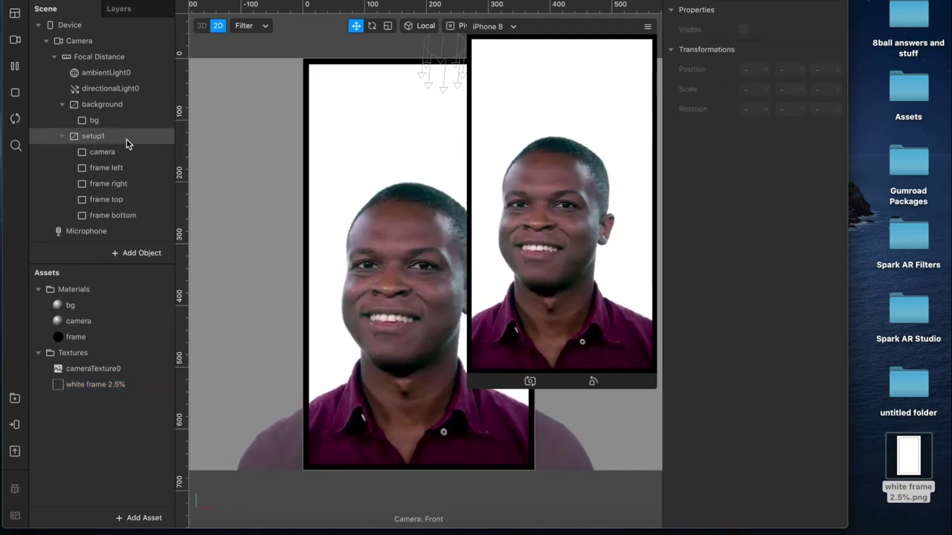
left_click(62, 137)
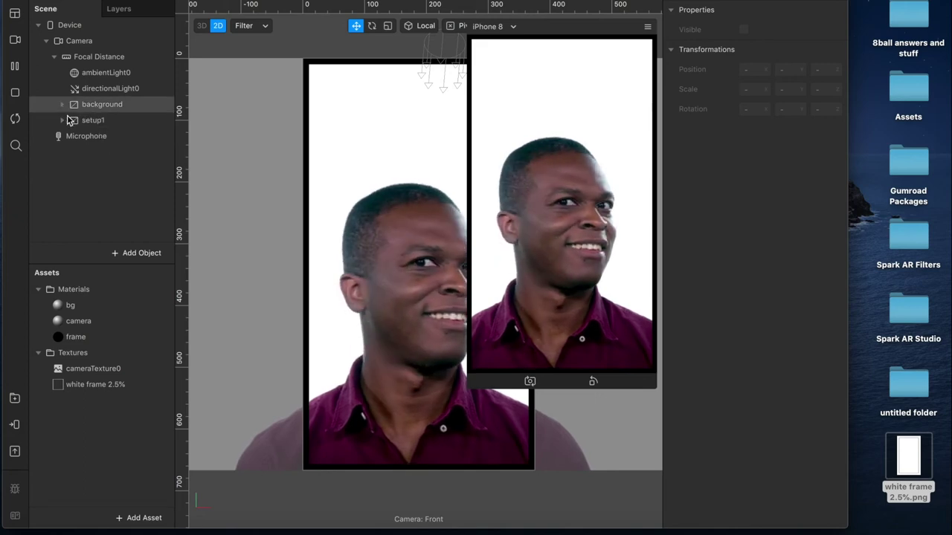
left_click(122, 255)
scroll(53, 413, "down", 5)
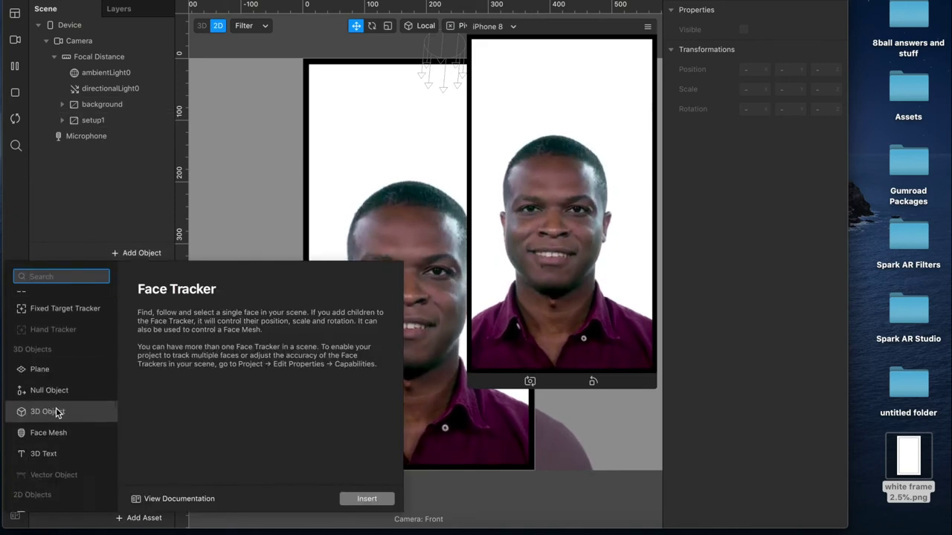
double_click(42, 428)
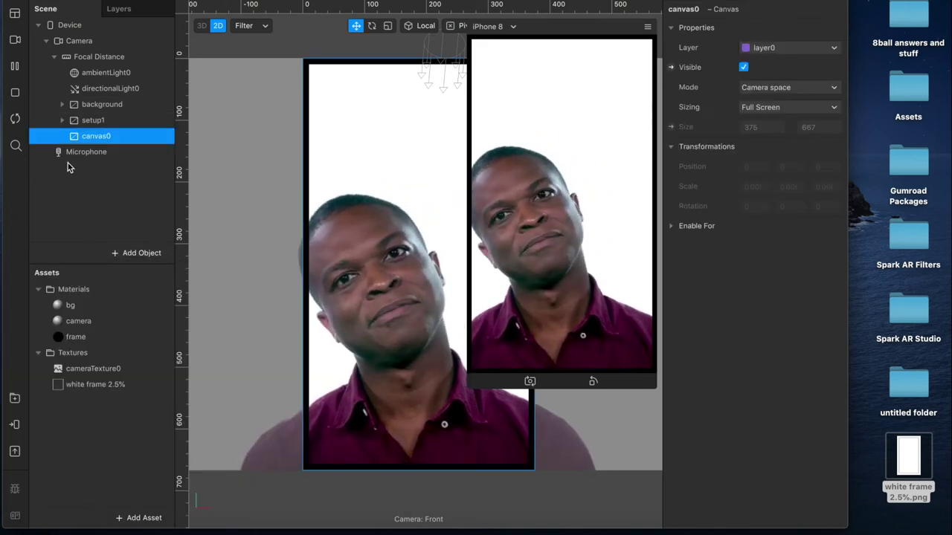
double_click(95, 137)
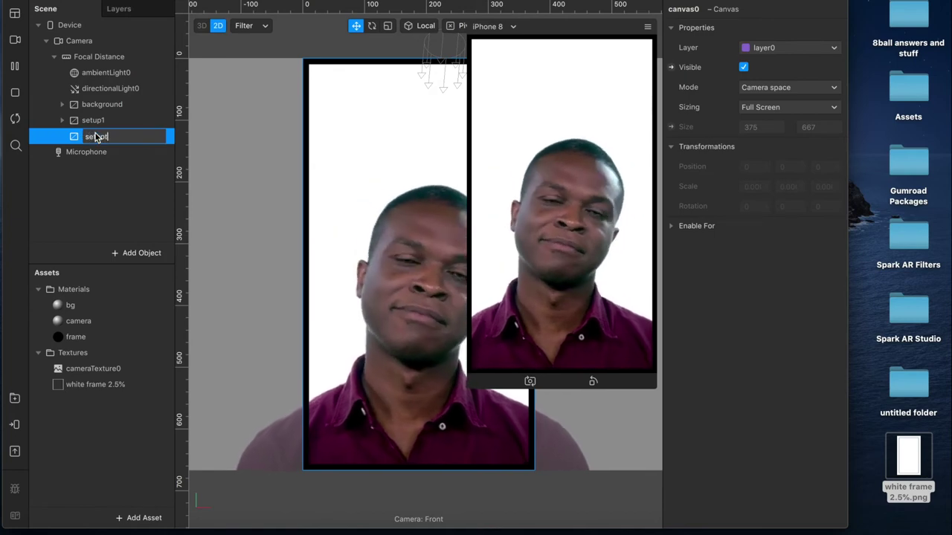
type("setup2")
key("Return")
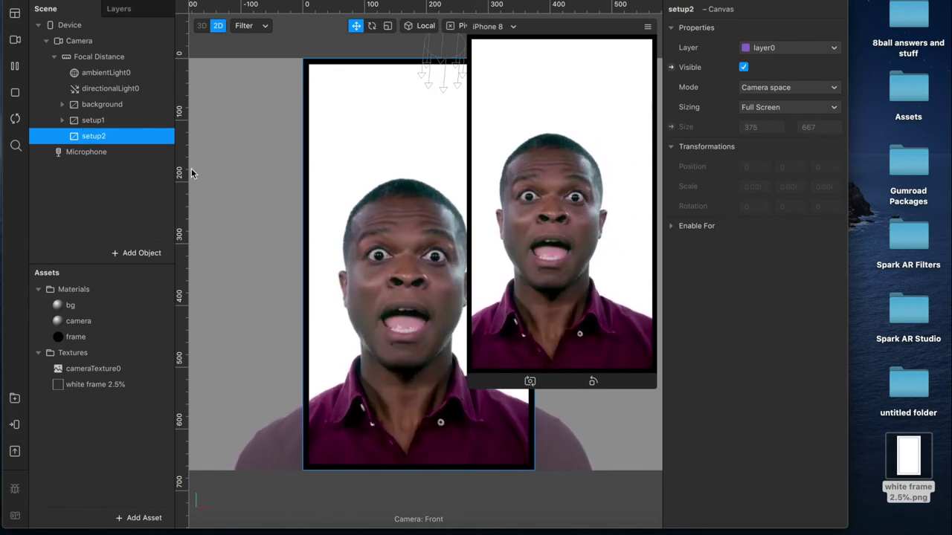
Step: Add two rectangles inside setup2 and name them camera and frame
right_click(107, 140)
mouse_move(159, 149)
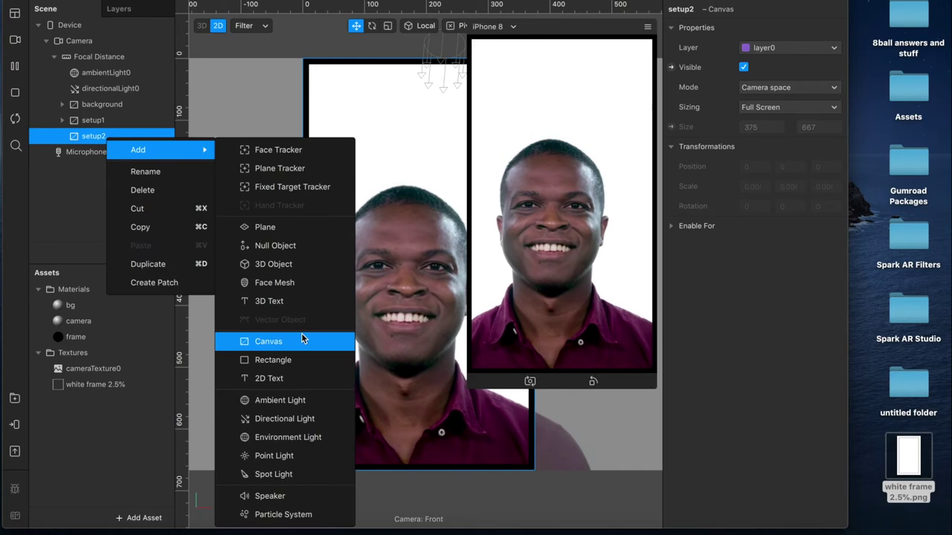
left_click(287, 362)
double_click(117, 152)
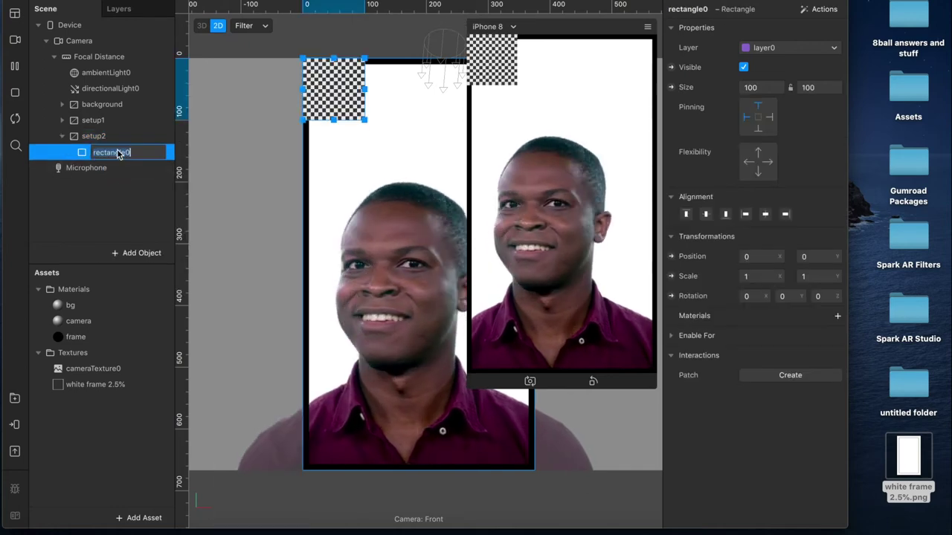
key("Return")
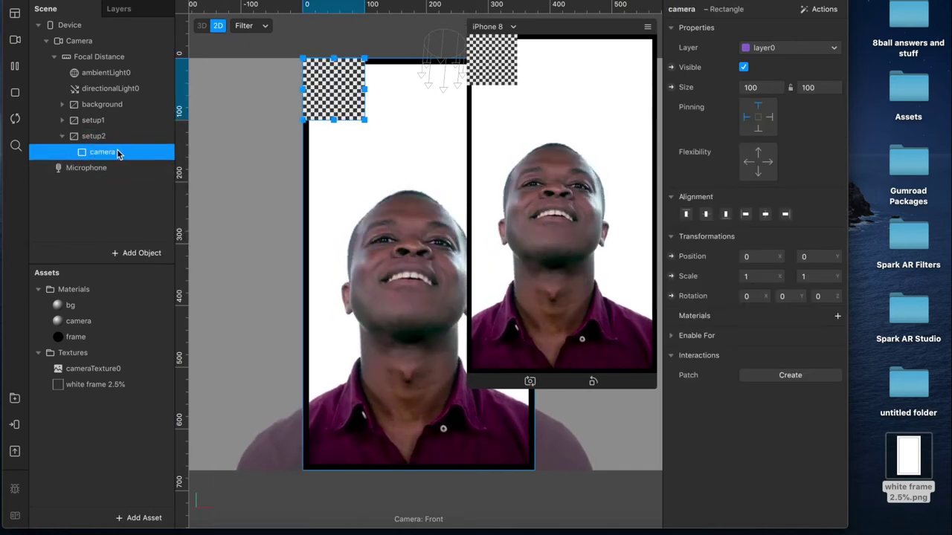
double_click(115, 168)
type("frame")
key("Return")
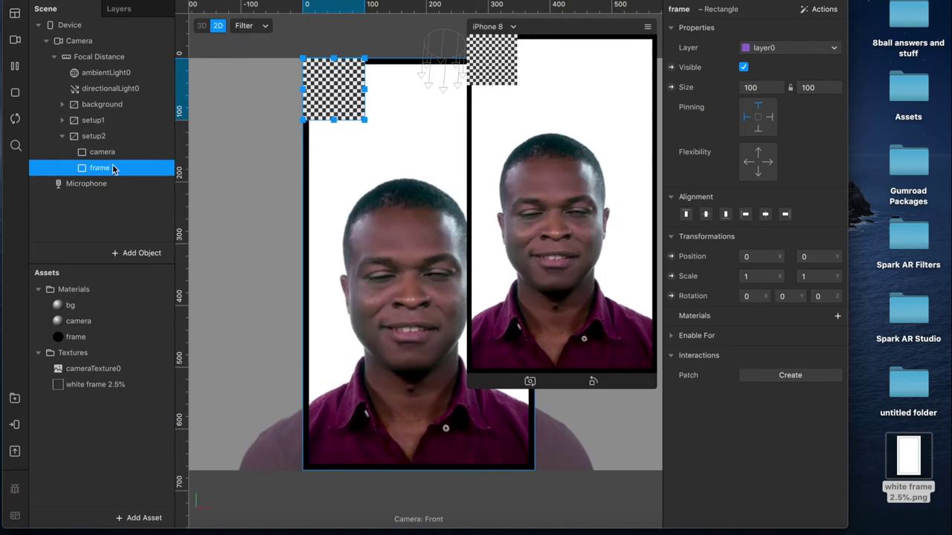
Step: Set both the camera and frame rectangles in setup2 to fill the canvas's width and height
left_click(111, 153)
left_click(111, 167, "shift")
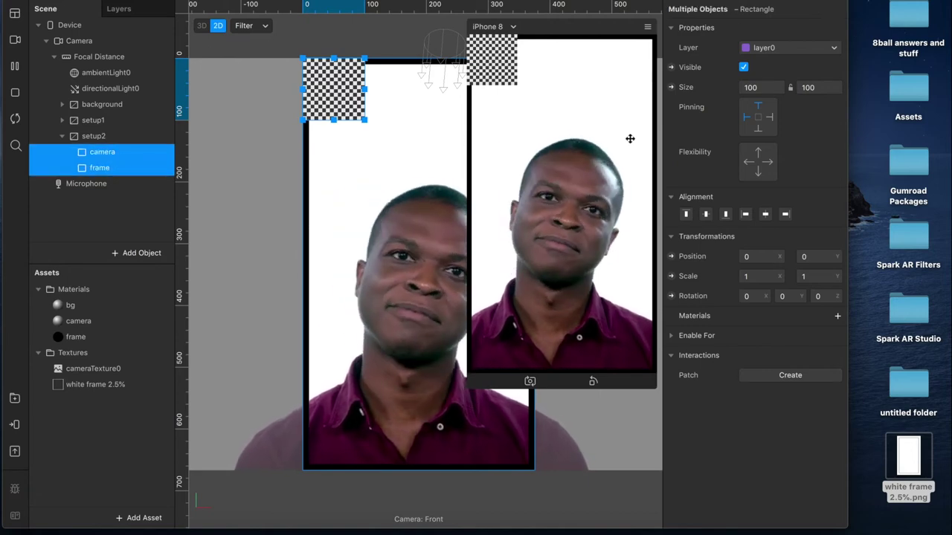
left_click(752, 87)
left_click(762, 106)
left_click(809, 87)
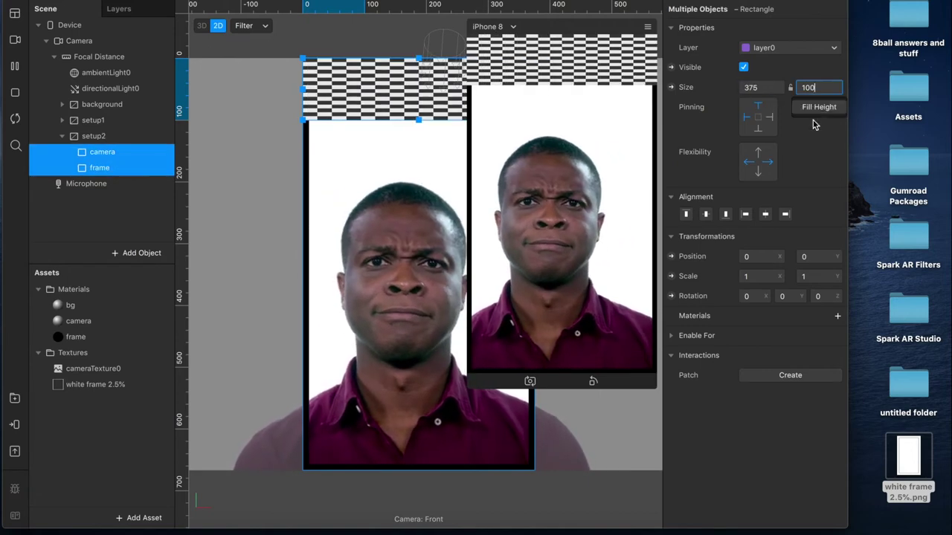
left_click(819, 107)
Step: Assign the existing camera material to the camera rectangle in setup2
left_click(104, 136)
left_click(106, 152)
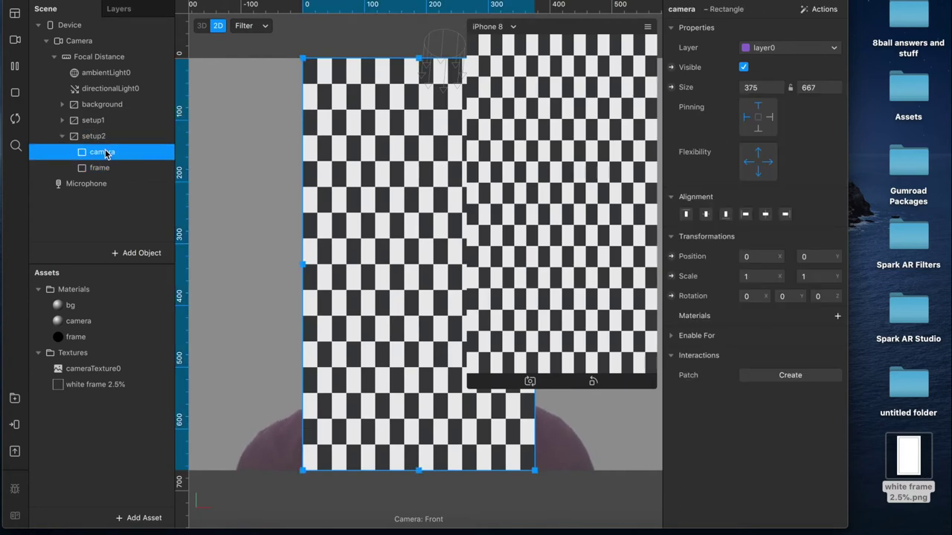
left_click(836, 317)
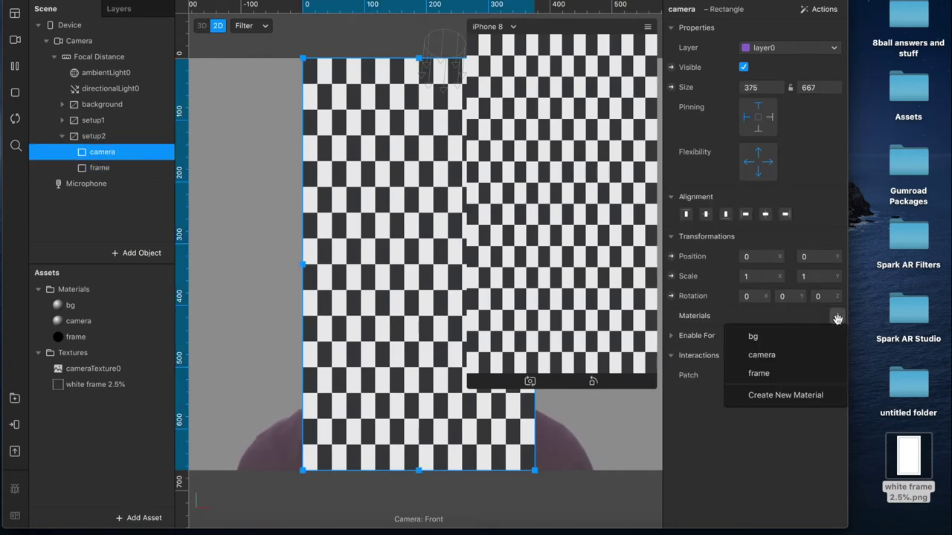
left_click(791, 360)
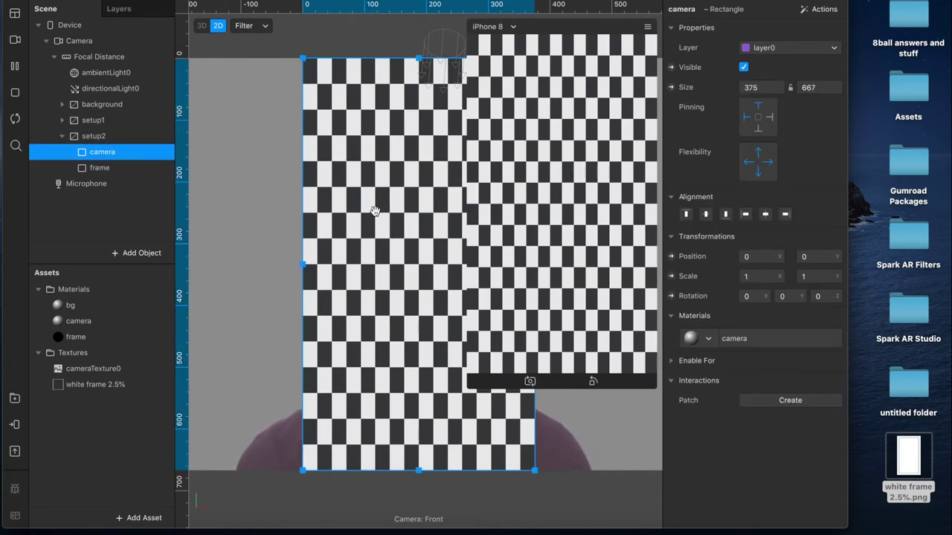
Step: Create a new material for the frame rectangle in setup2 and name it frame2
left_click(96, 169)
left_click(836, 318)
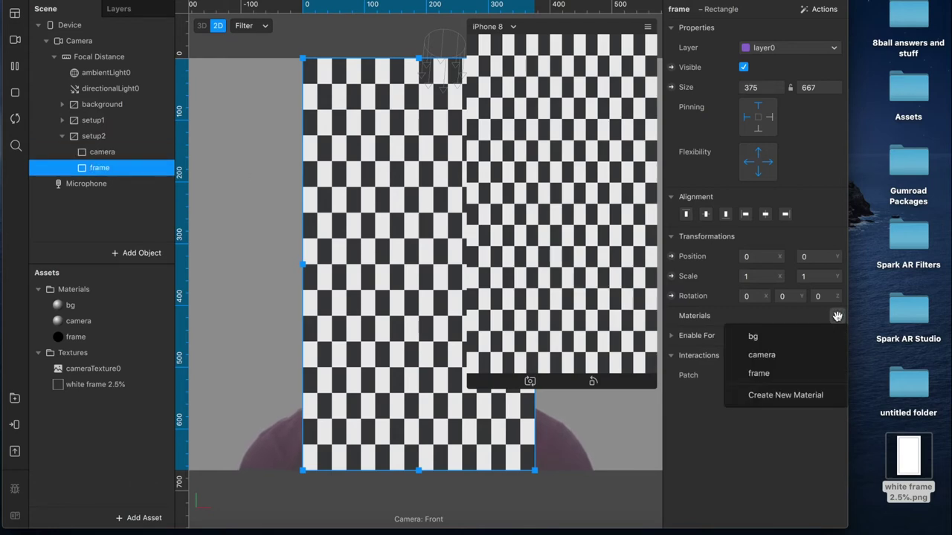
left_click(781, 394)
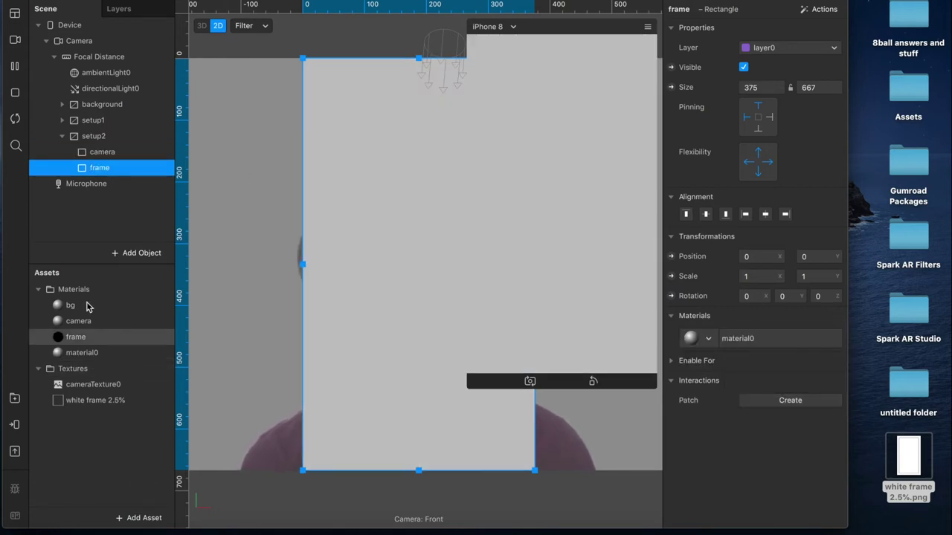
double_click(81, 354)
type("fr")
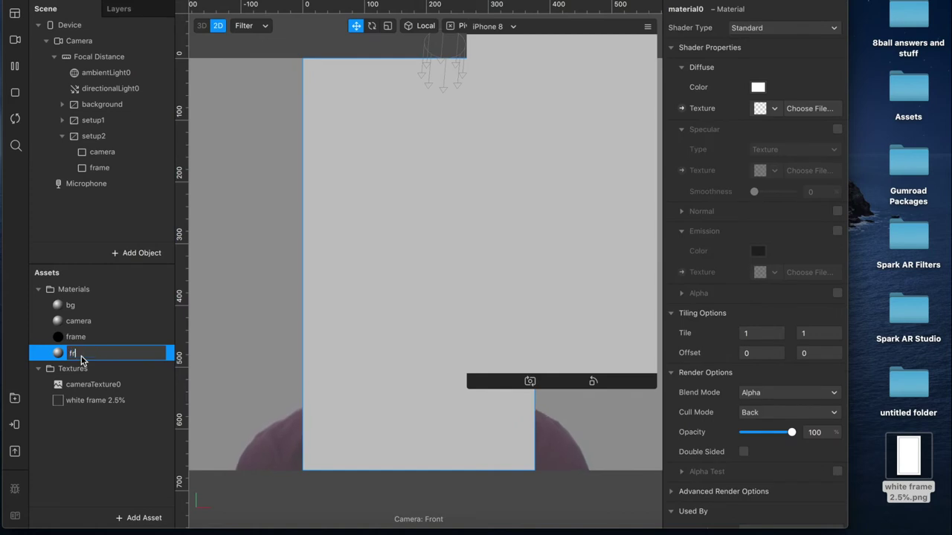
type("ame2")
key("Return")
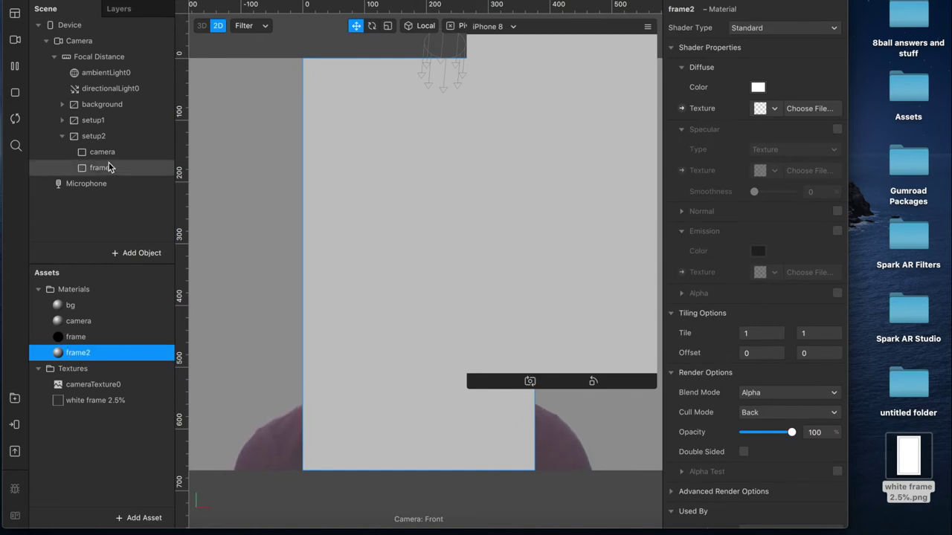
Step: Set the frame2 material's shader type to Flat and its diffuse texture to white frame 2.5%
left_click(755, 31)
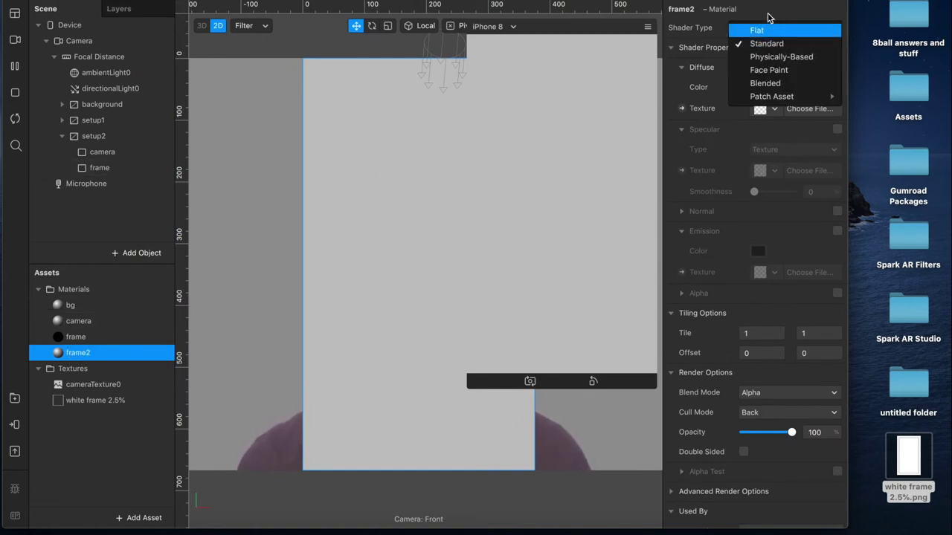
left_click(759, 30)
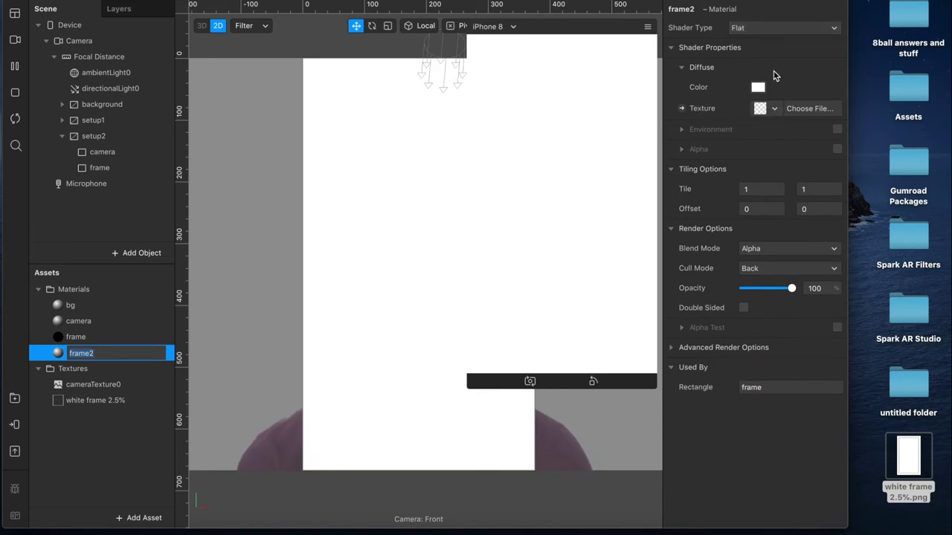
left_click(773, 110)
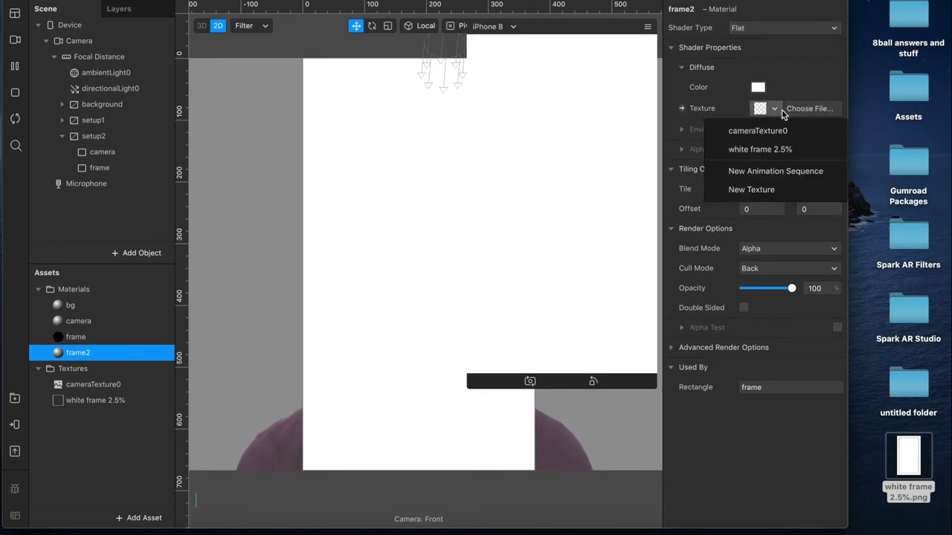
left_click(744, 149)
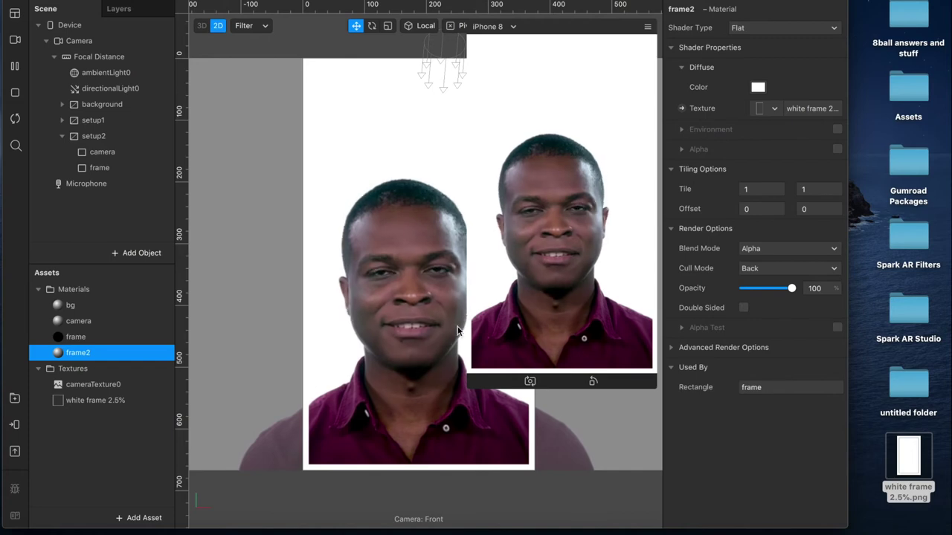
Step: Try several diffuse colours, including Tin, on the textured frame2 material and cancel the colour change
left_click(758, 87)
left_click(335, 271)
left_click(260, 245)
left_click(247, 246)
left_click(299, 327)
left_click(383, 245)
left_click(310, 238)
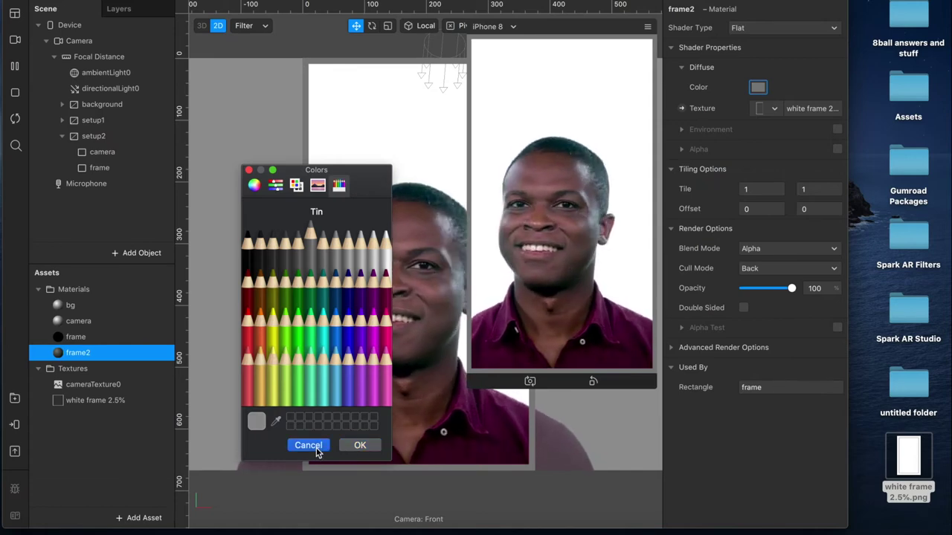
left_click(308, 445)
Step: Remove the frame2 material's diffuse texture and enable Alpha with white frame 2.5% as the alpha texture
left_click(773, 109)
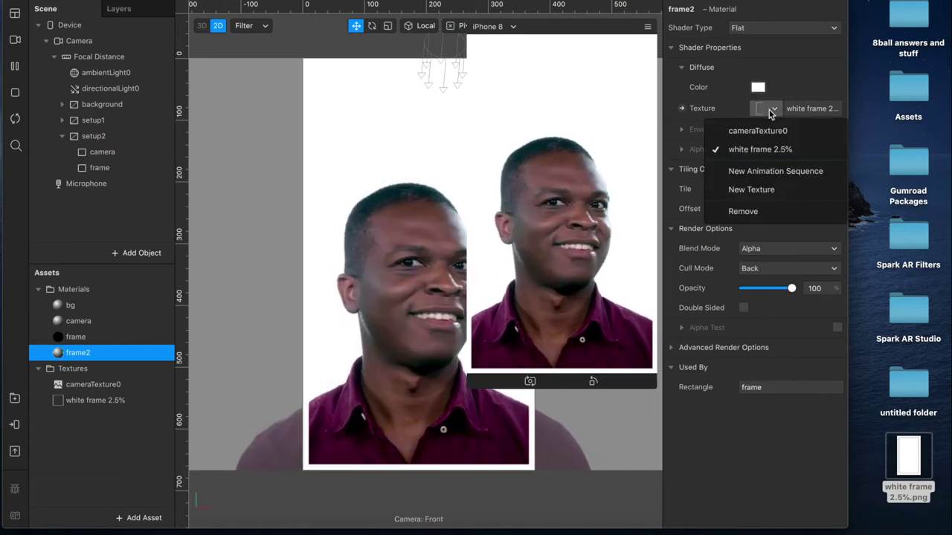
left_click(752, 210)
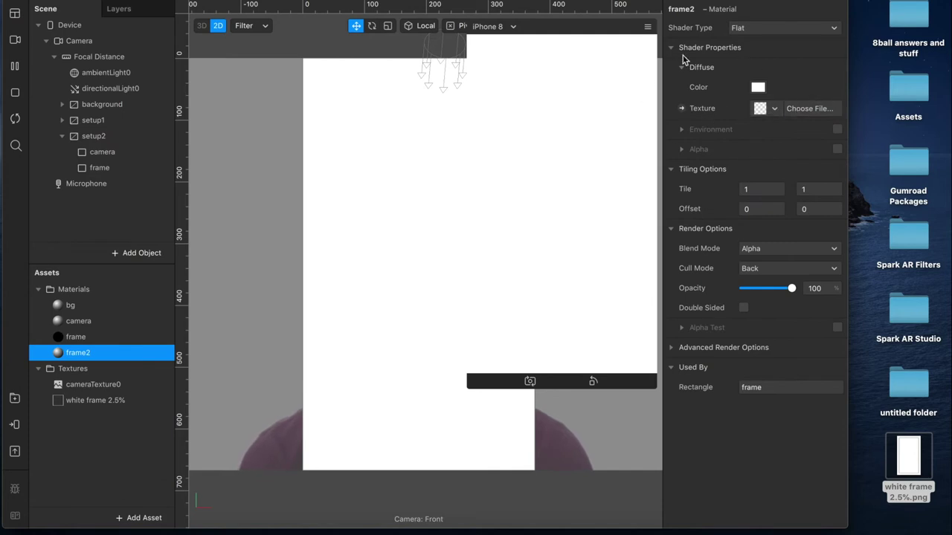
left_click(837, 150)
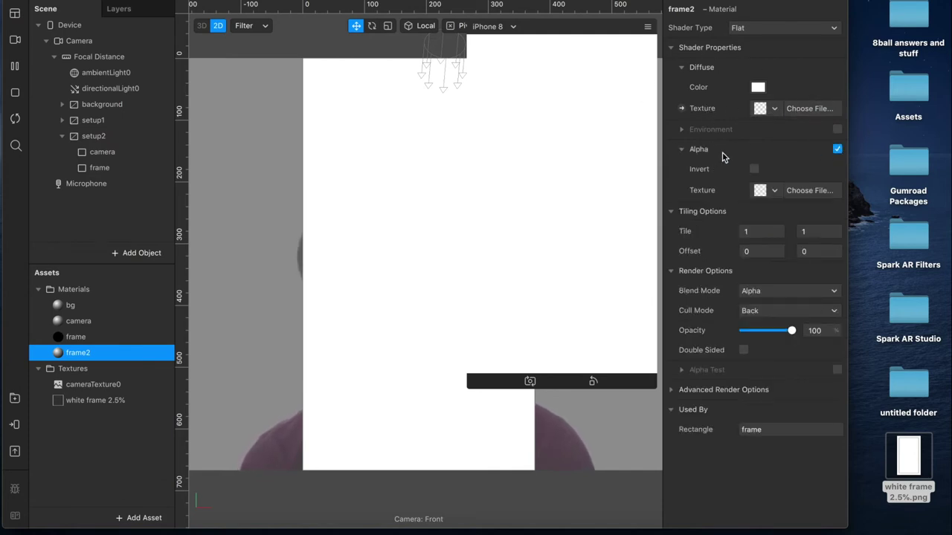
left_click(766, 191)
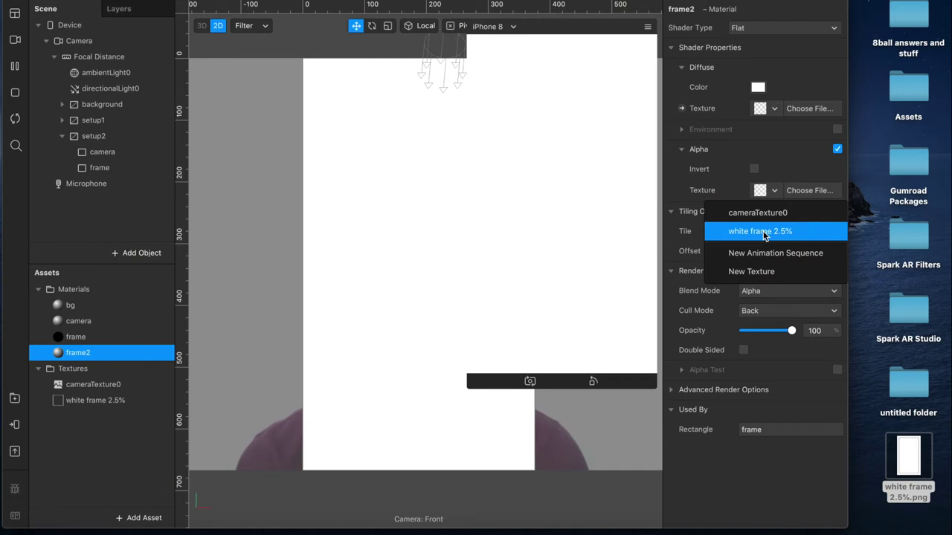
left_click(792, 232)
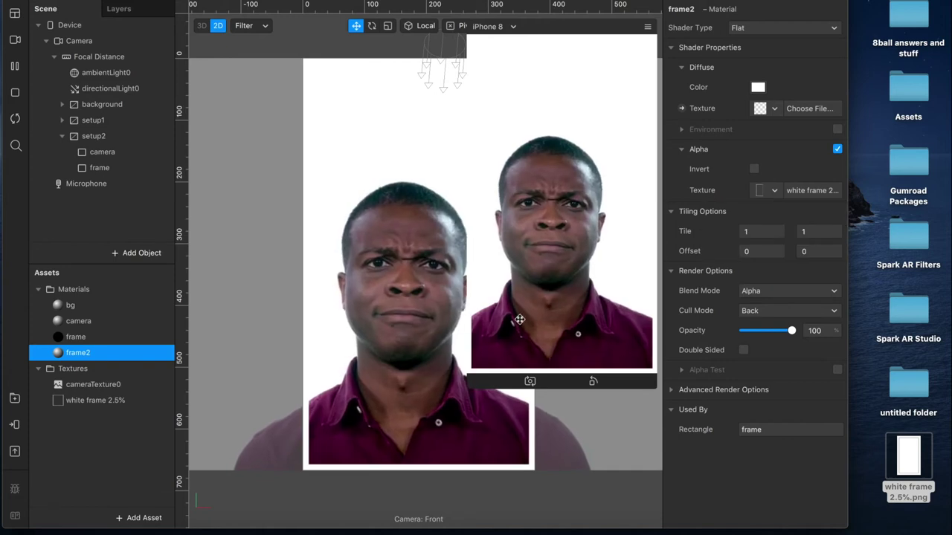
Step: Preview dark, light and purple diffuse colours on the alpha-masked frame2 material
left_click(757, 87)
left_click(296, 253)
left_click(273, 281)
left_click(248, 255)
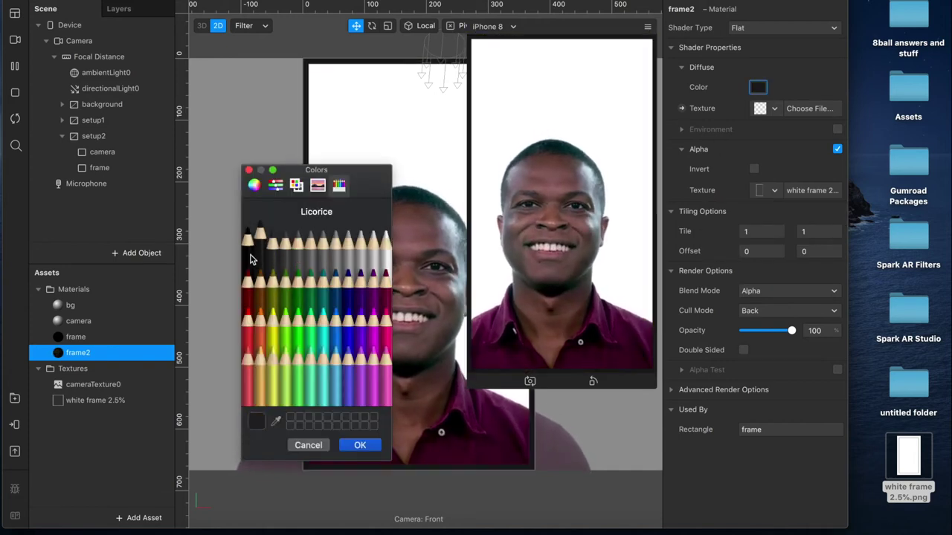
left_click(373, 257)
left_click(383, 261)
left_click(327, 390)
left_click(352, 390)
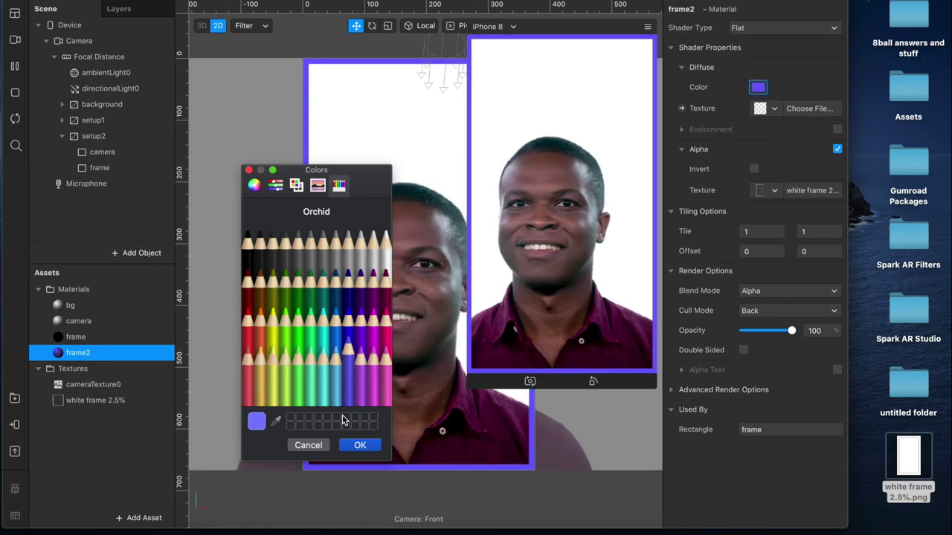
left_click(309, 445)
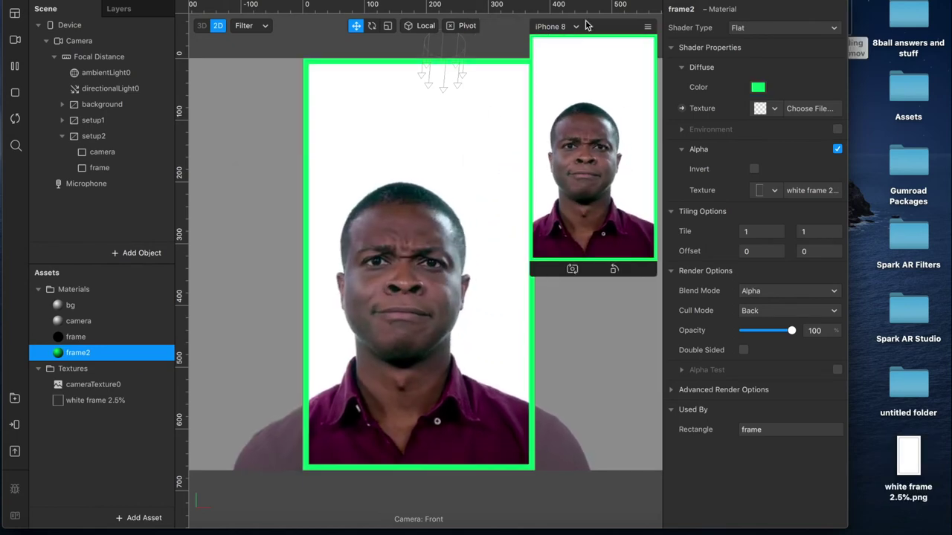
Step: Show the Patch Editor and import the Color Cycle patch asset from the AR Library
left_click(205, 2)
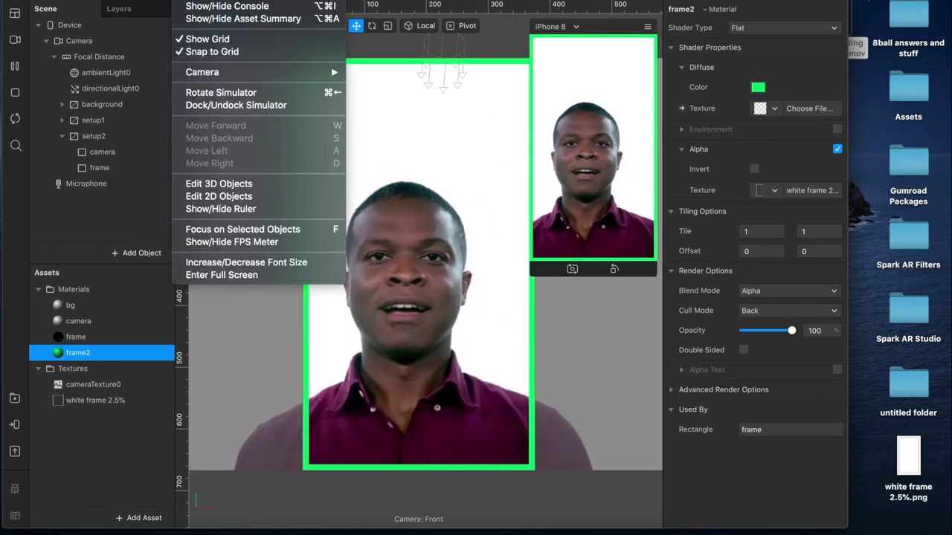
left_click(206, 2)
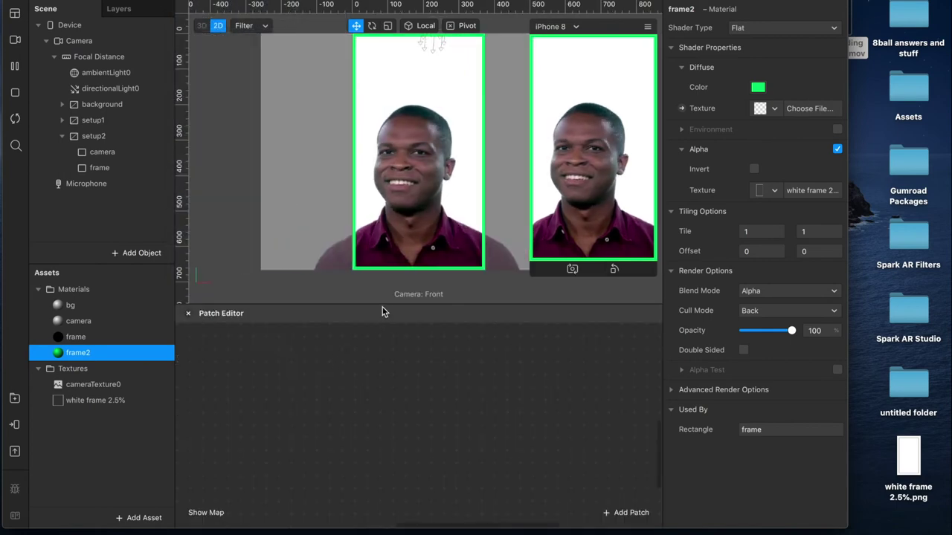
left_click(14, 398)
left_click(206, 199)
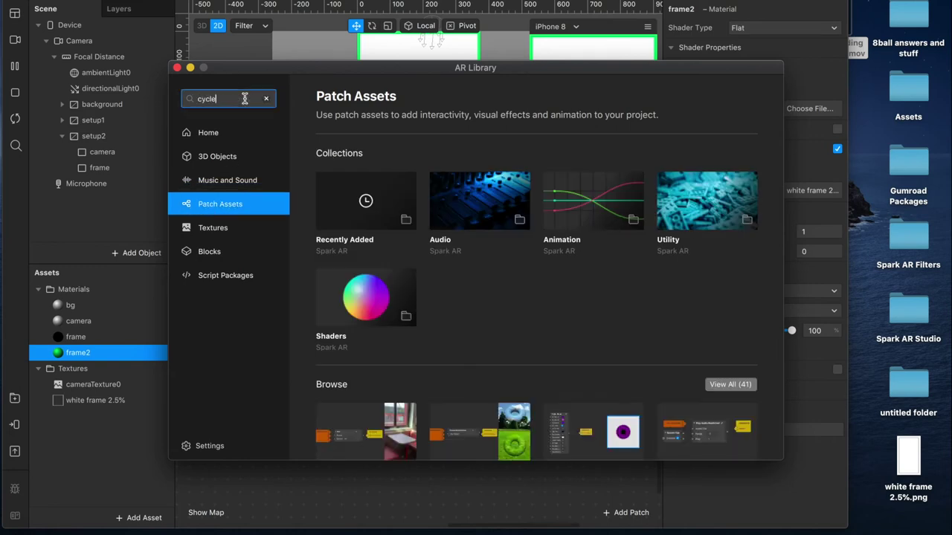
key("Return")
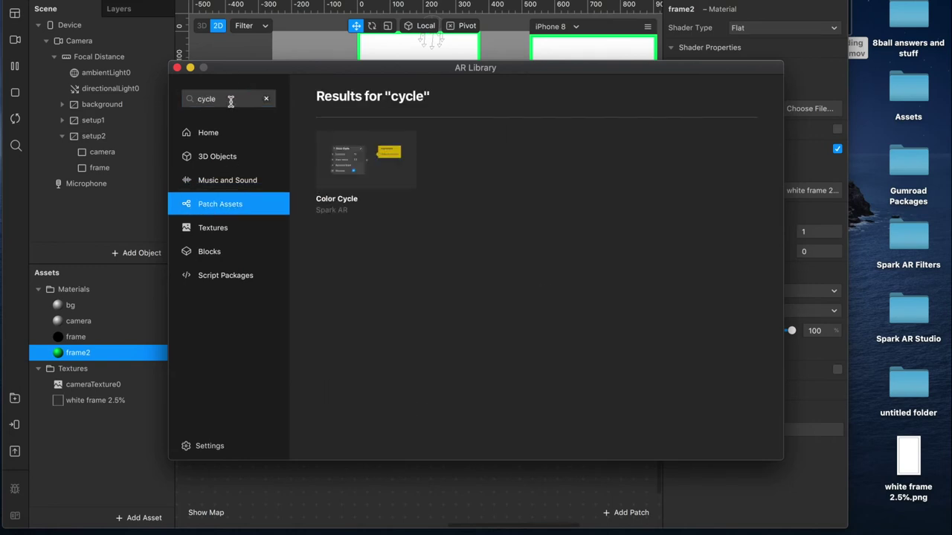
left_click(370, 178)
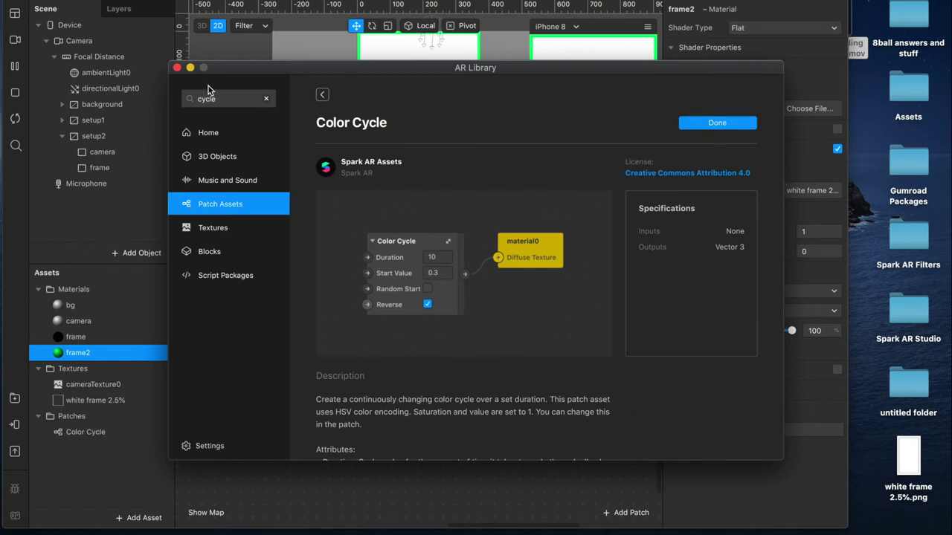
left_click(176, 68)
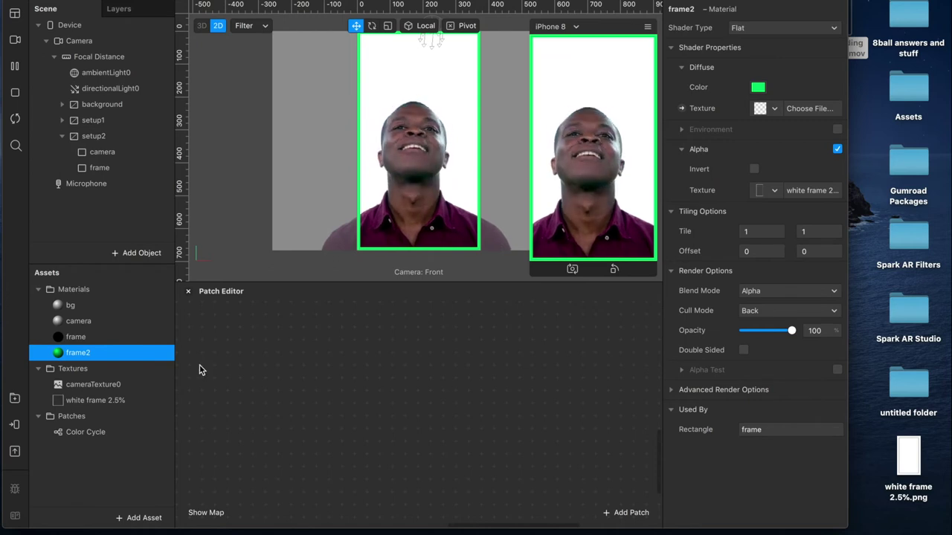
Step: Add the Color Cycle patch to the graph and connect its Color output to a frame2 Diffuse Texture patch
left_click_drag(78, 432, 311, 395)
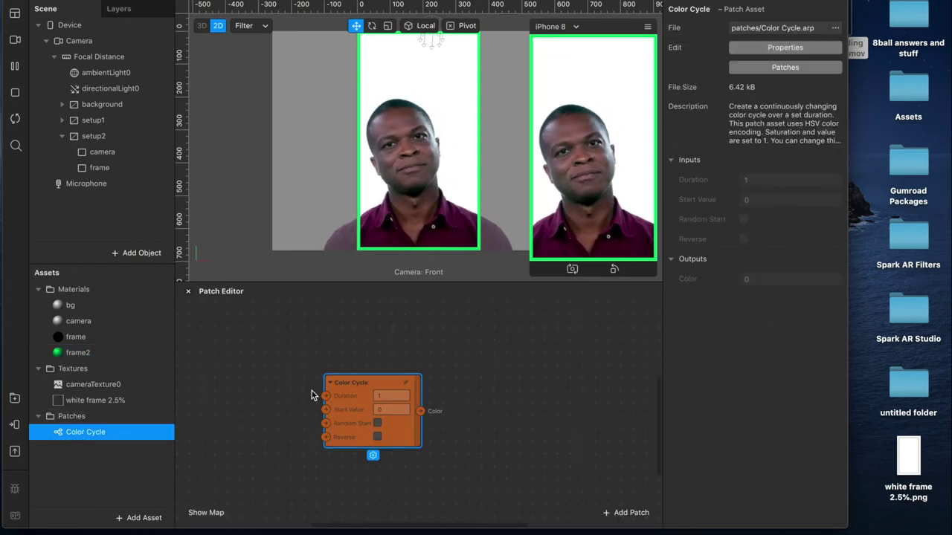
left_click(123, 351)
left_click(681, 108)
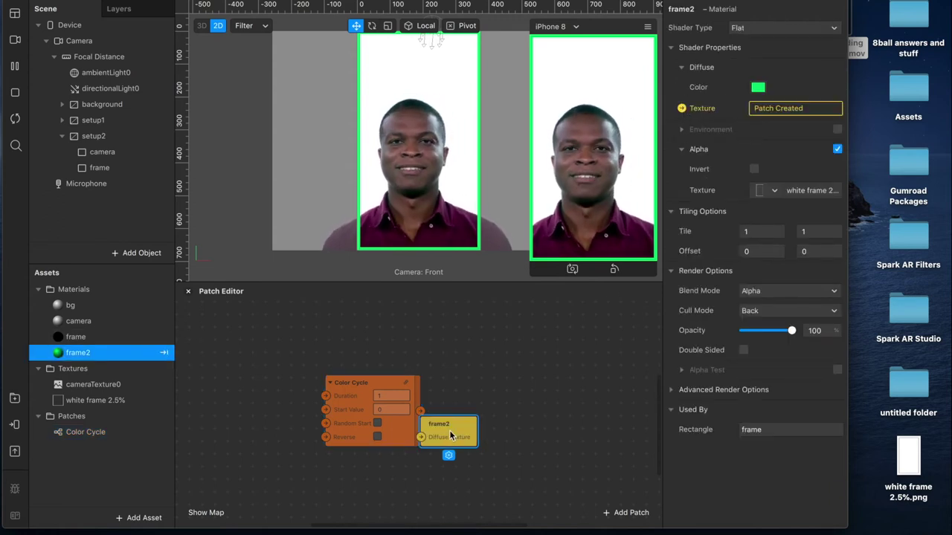
left_click_drag(450, 433, 499, 394)
left_click_drag(421, 410, 468, 400)
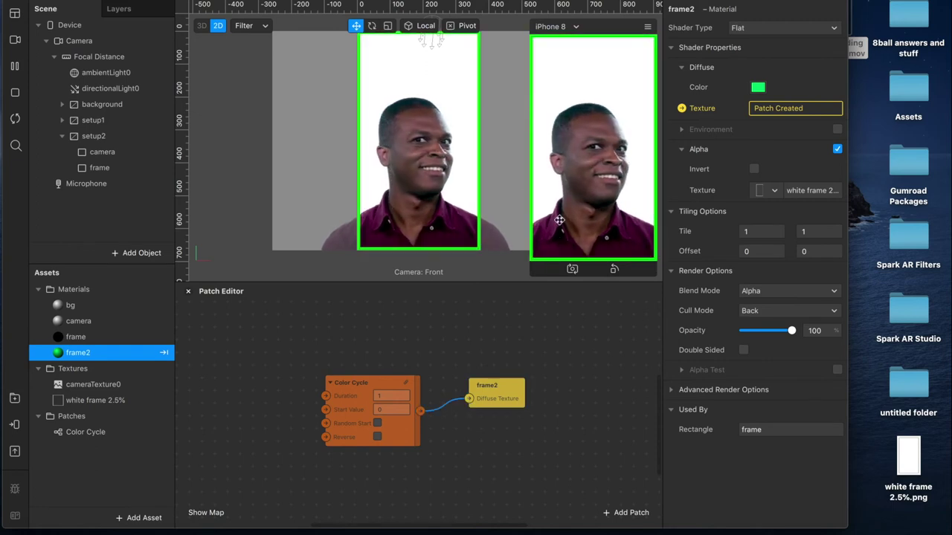
Step: Set the Color Cycle patch's duration to 15 and enable Random Start
left_click_drag(531, 245, 482, 304)
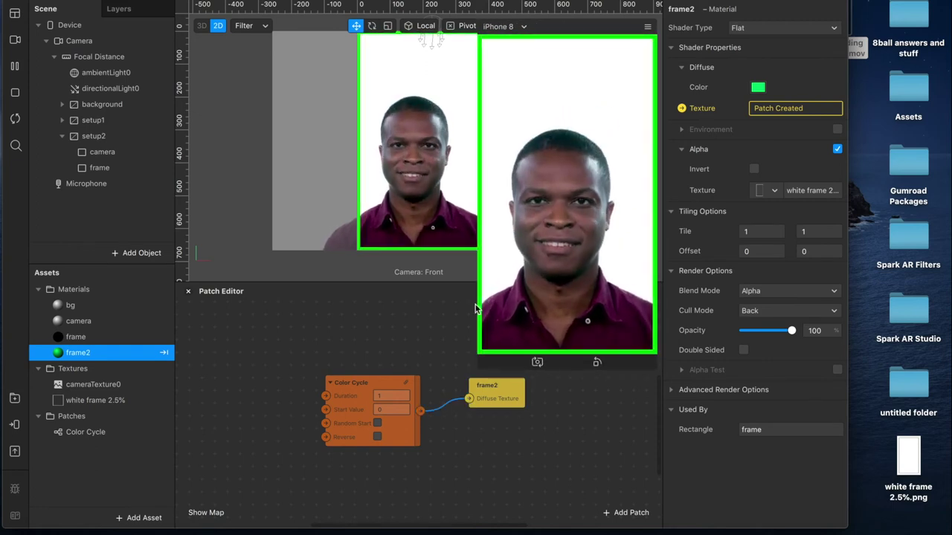
left_click(342, 392)
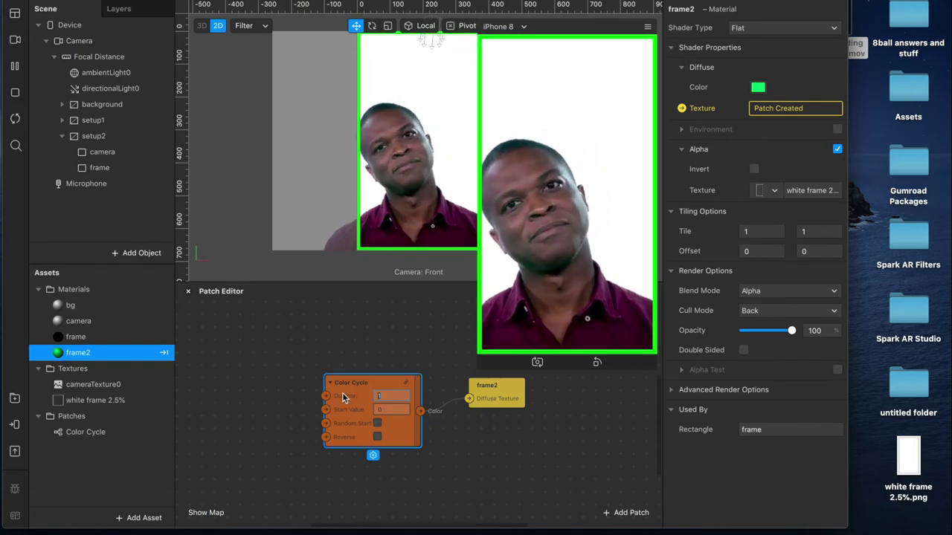
type("15")
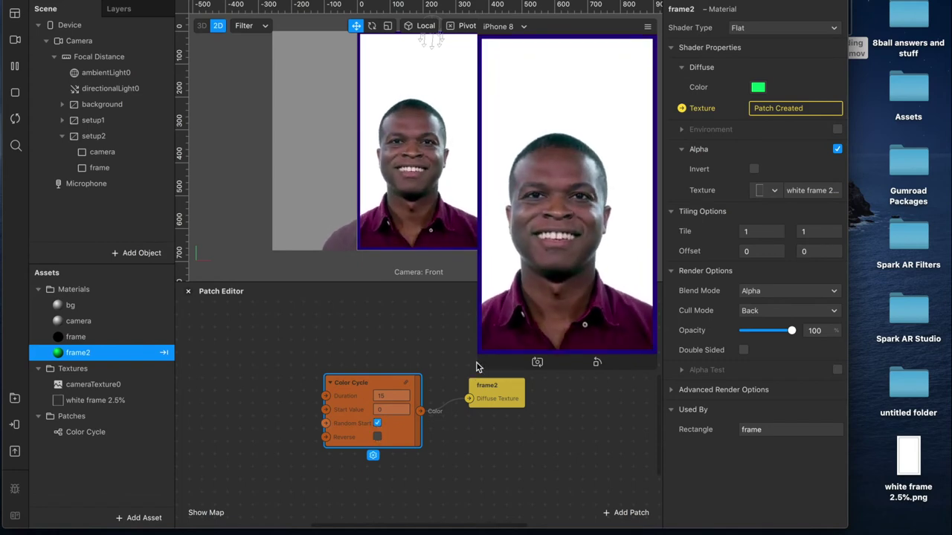
Step: Set the frame2 material's diffuse colour to white
left_click(757, 87)
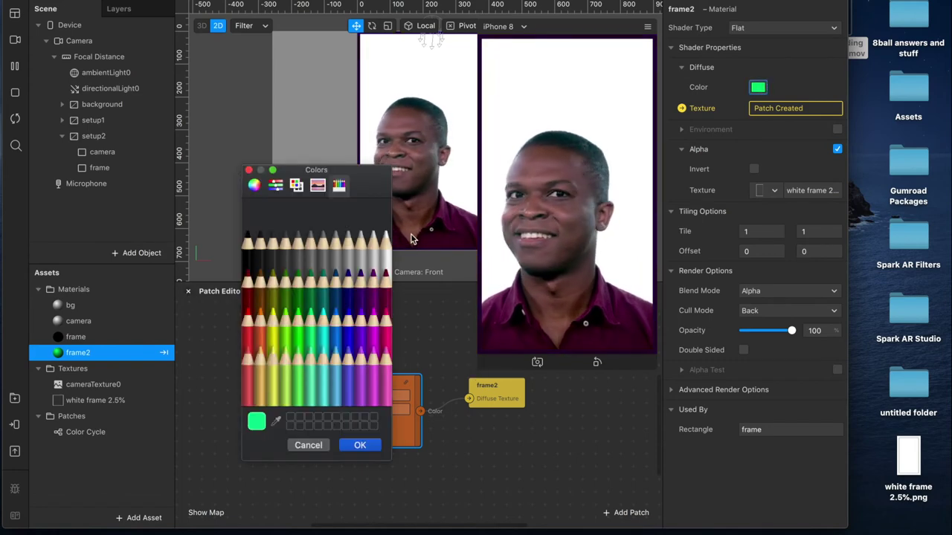
left_click(385, 238)
left_click(355, 445)
Step: Try black, olive and other diffuse colours on the colour-cycling frame2 material and return it to Snow white
left_click(757, 87)
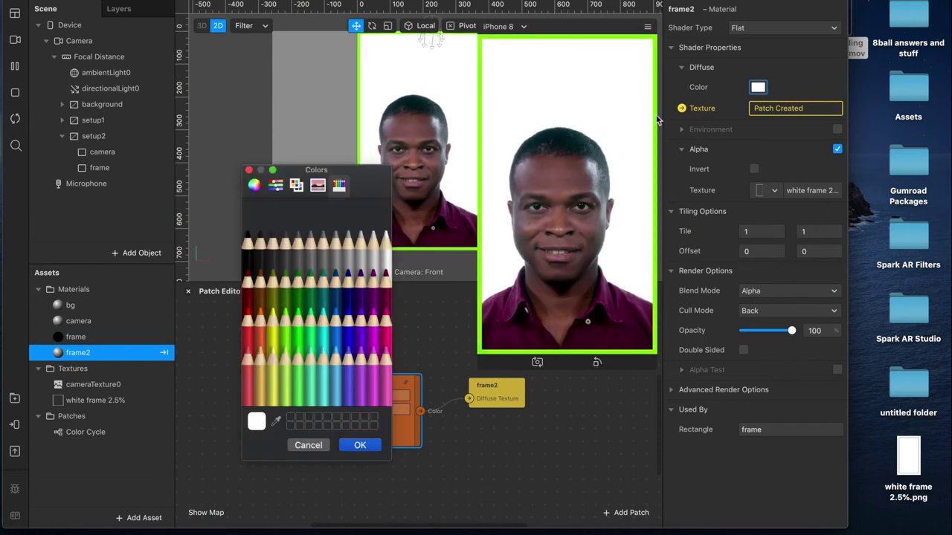
left_click(247, 257)
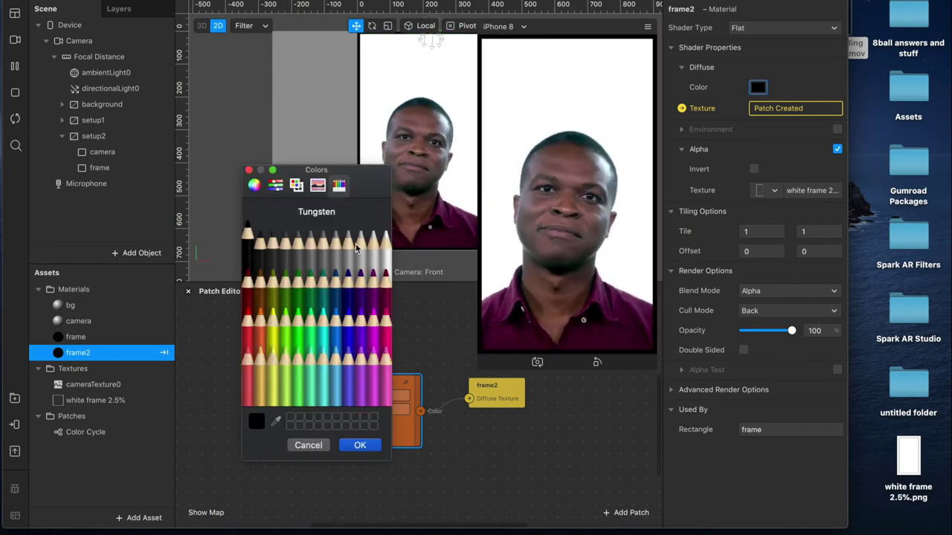
left_click(293, 373)
left_click(287, 307)
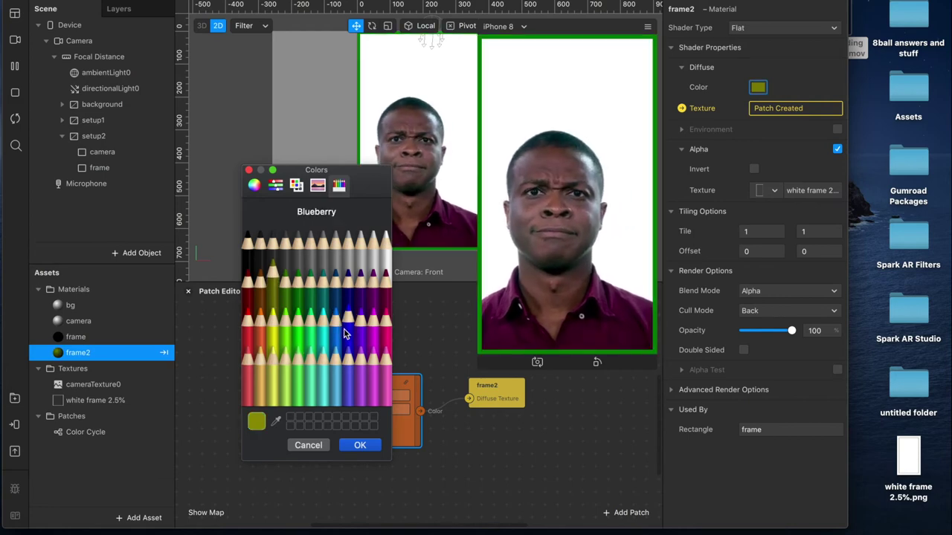
left_click(386, 250)
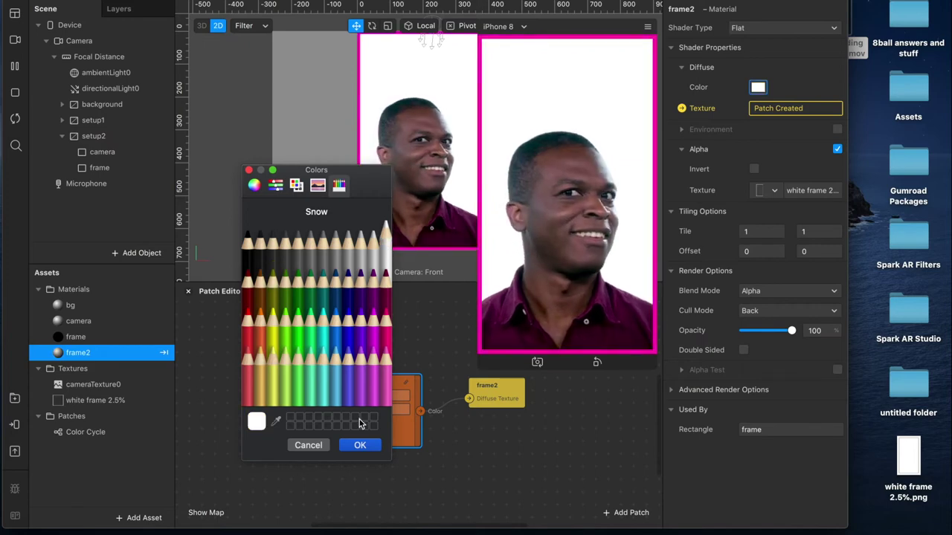
left_click(351, 449)
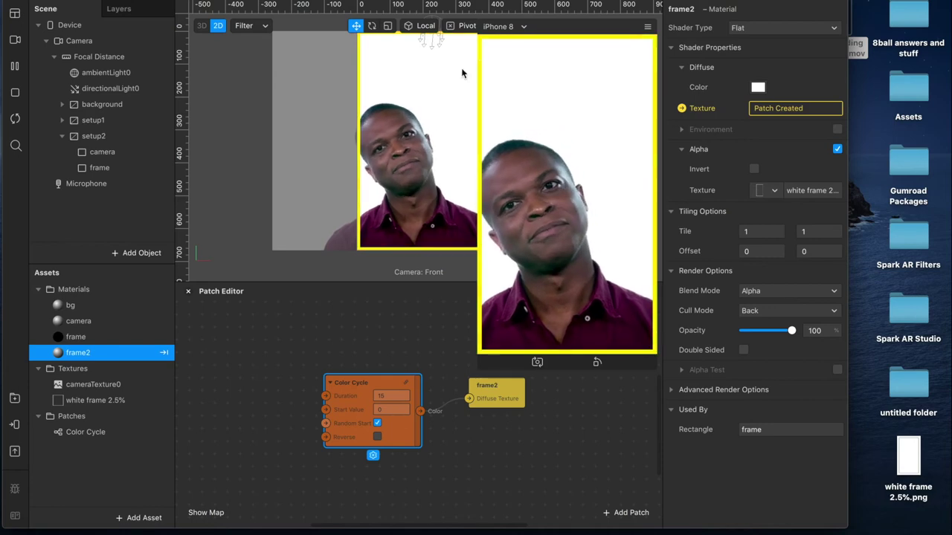
Step: Try resizing setup2's camera and frame rectangles together
left_click(95, 155)
left_click(96, 168, "shift")
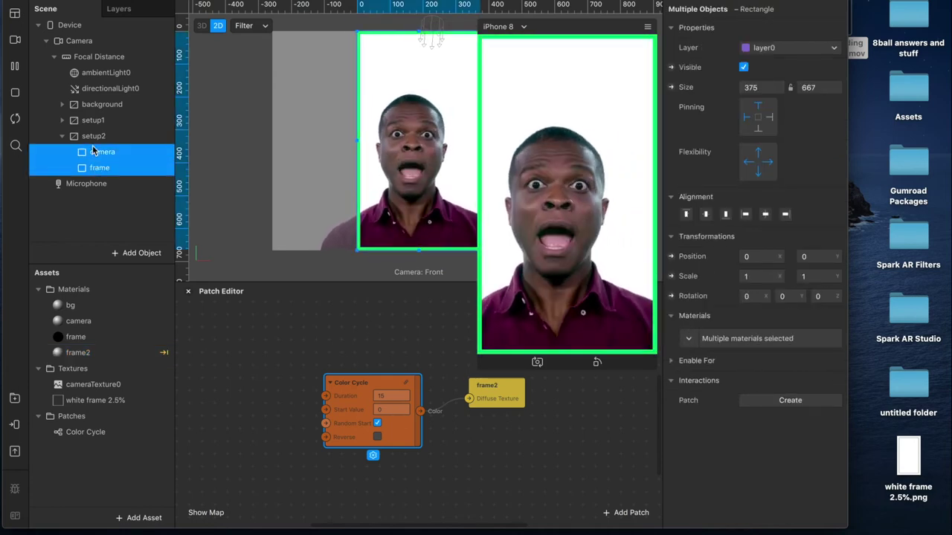
left_click_drag(357, 30, 410, 108)
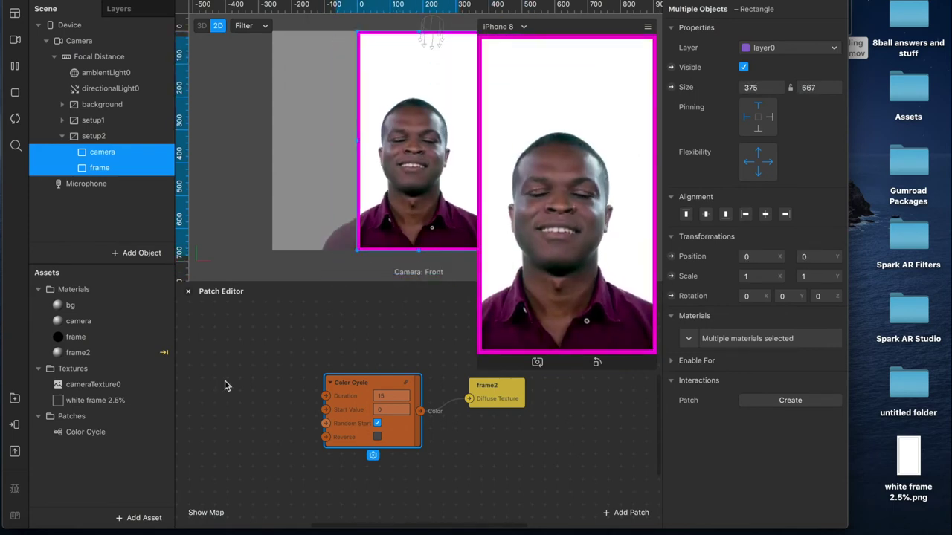
Step: Shrink the device preview and add a Screen Tap patch below the Color Cycle patch
scroll(247, 385, "down", 3)
left_click_drag(484, 369, 530, 288)
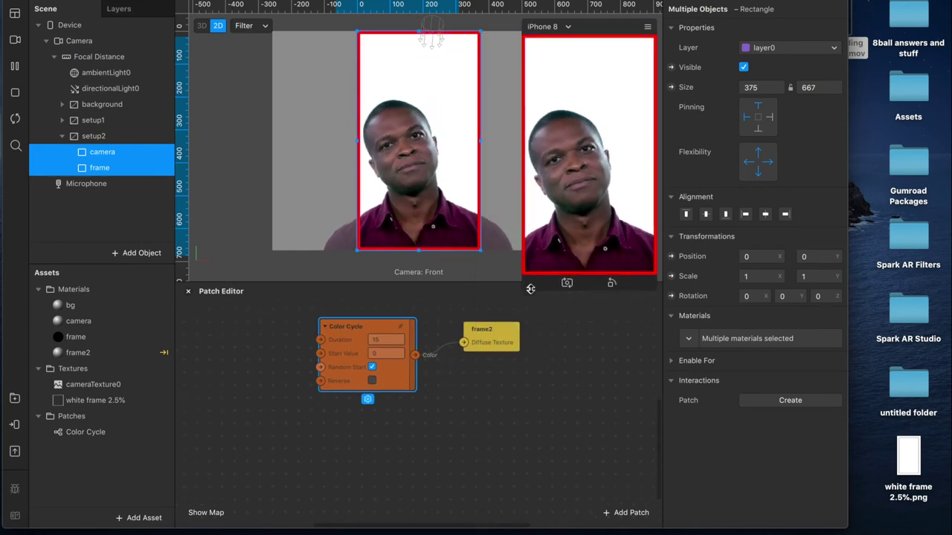
left_click(305, 470)
double_click(262, 444)
type("screen")
key("Down")
key("Return")
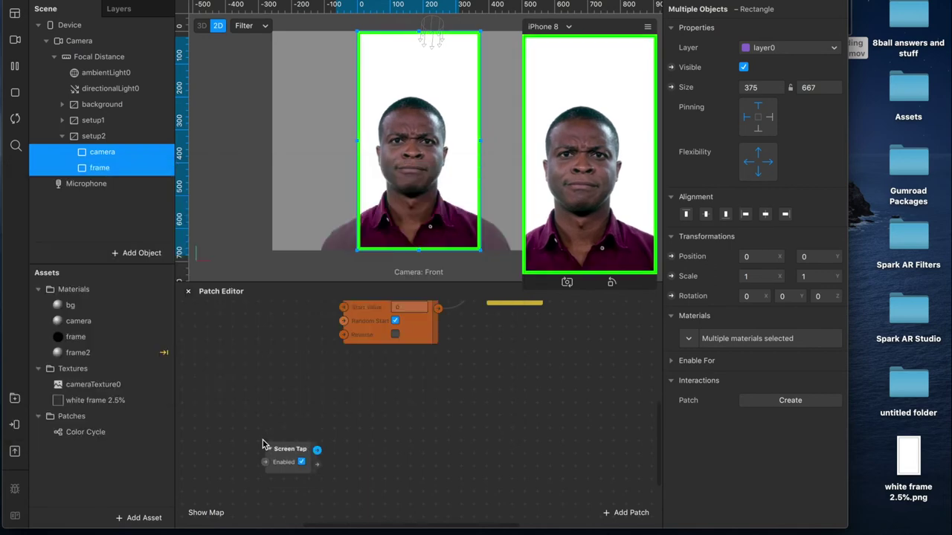
Step: Connect the Screen Tap patch's output to the Increase input of a new Counter patch
left_click_drag(326, 454, 355, 452)
type("cou")
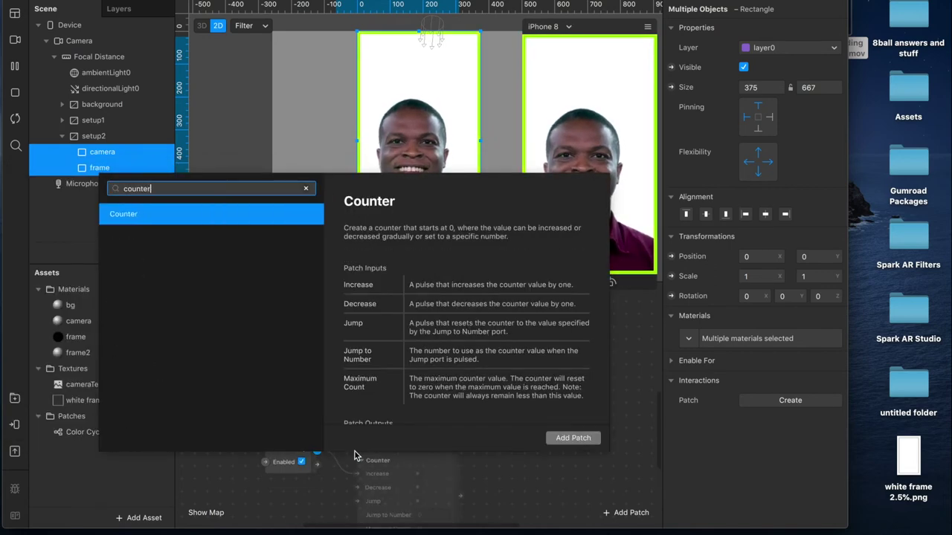
type("nter")
key("Return")
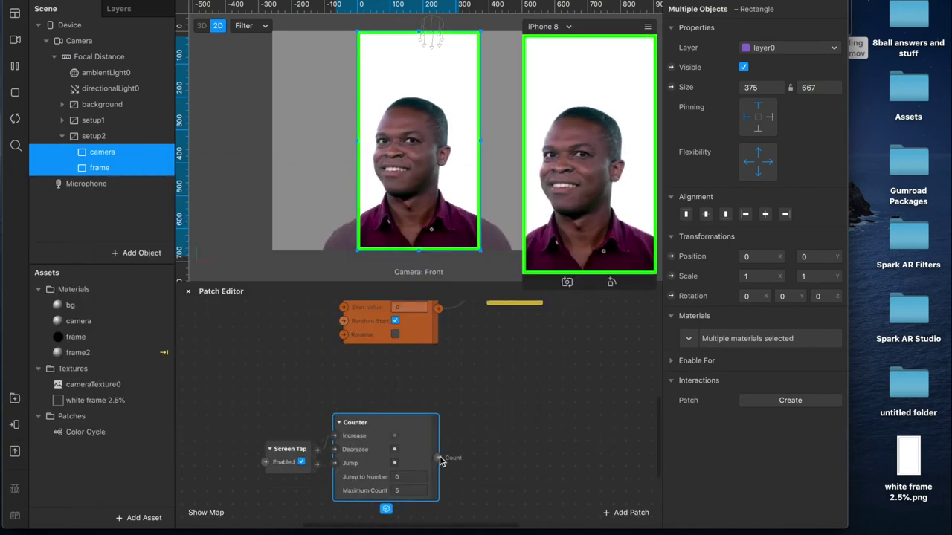
Step: Compare the Counter's Count with 0 and 1 using two Equals Exactly patches, and set the Counter's Maximum Count to 2
left_click_drag(440, 459, 469, 444)
type("equals")
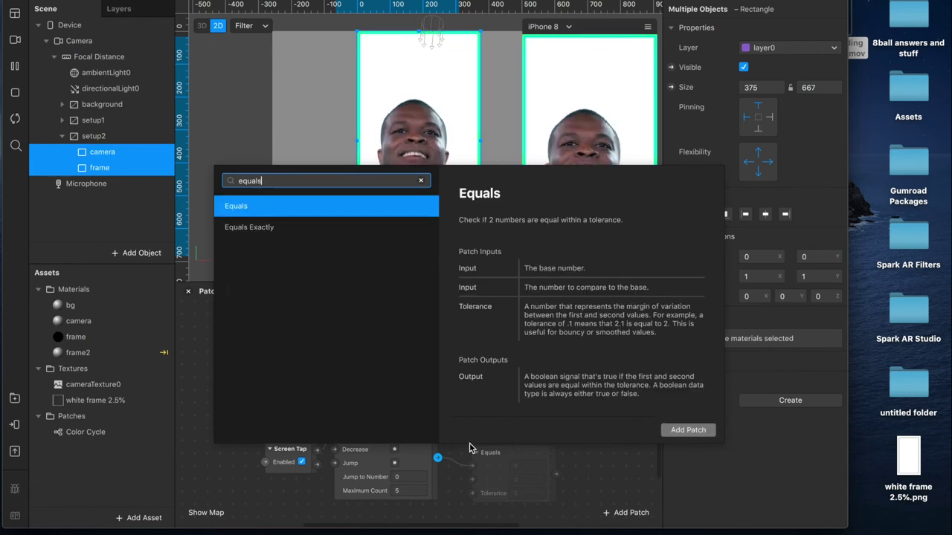
key("Down")
key("Return")
left_click_drag(527, 436, 498, 461)
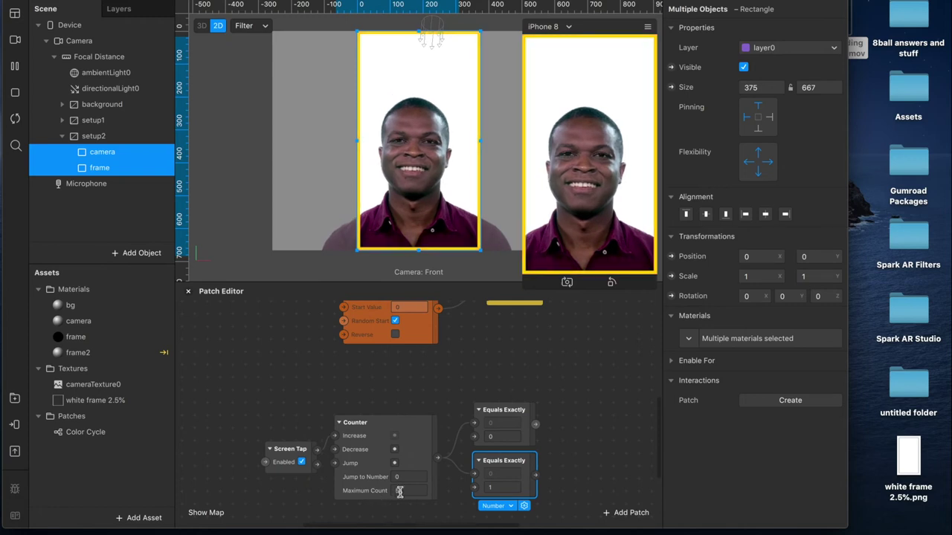
type("2")
key("Return")
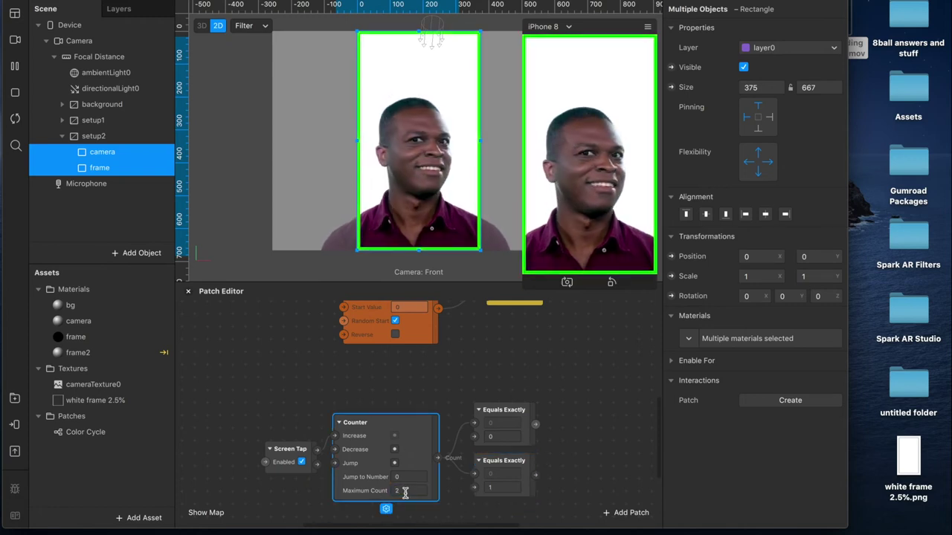
Step: Create Visible patches for the setup1 and setup2 canvases and place each beside its Equals Exactly patch
left_click(94, 138)
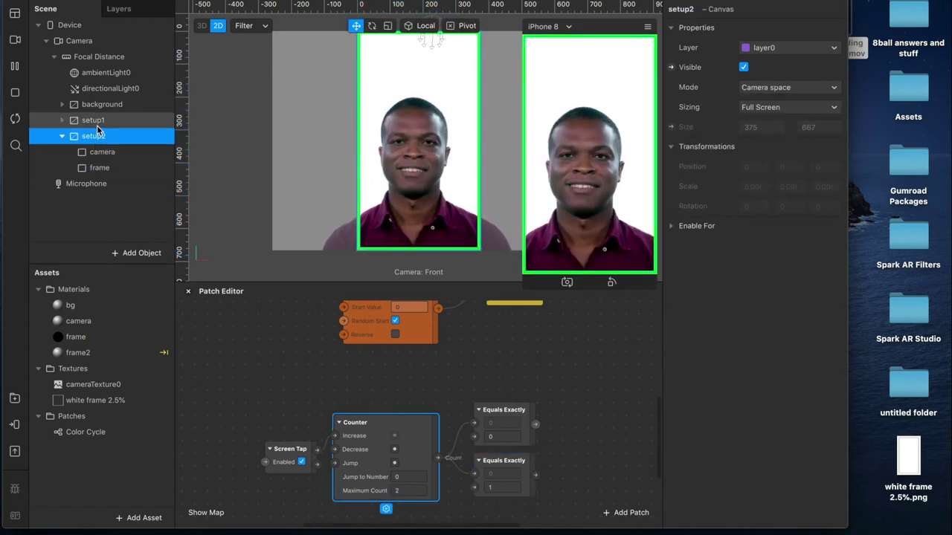
left_click(97, 123, "shift")
left_click(670, 67)
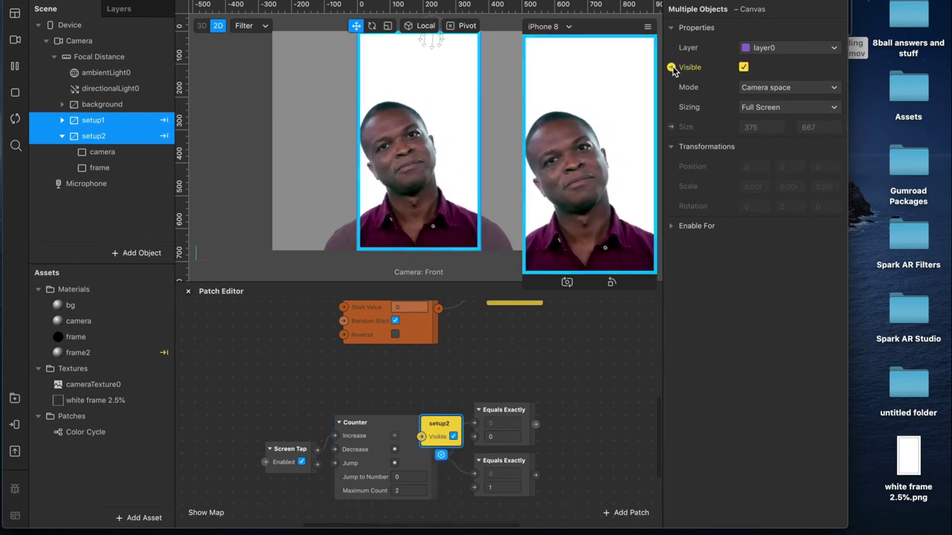
left_click_drag(454, 431, 604, 475)
left_click_drag(439, 424, 593, 424)
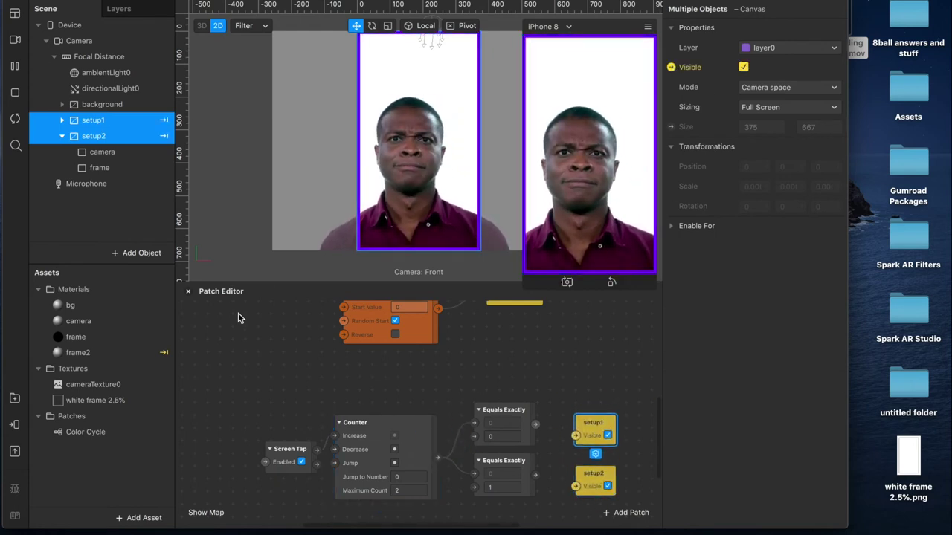
Step: Connect the Equals Exactly patch for 0 to setup1's Visible input and the one for 1 to setup2's Visible input
left_click(63, 119)
left_click(98, 136)
left_click(108, 199, "shift")
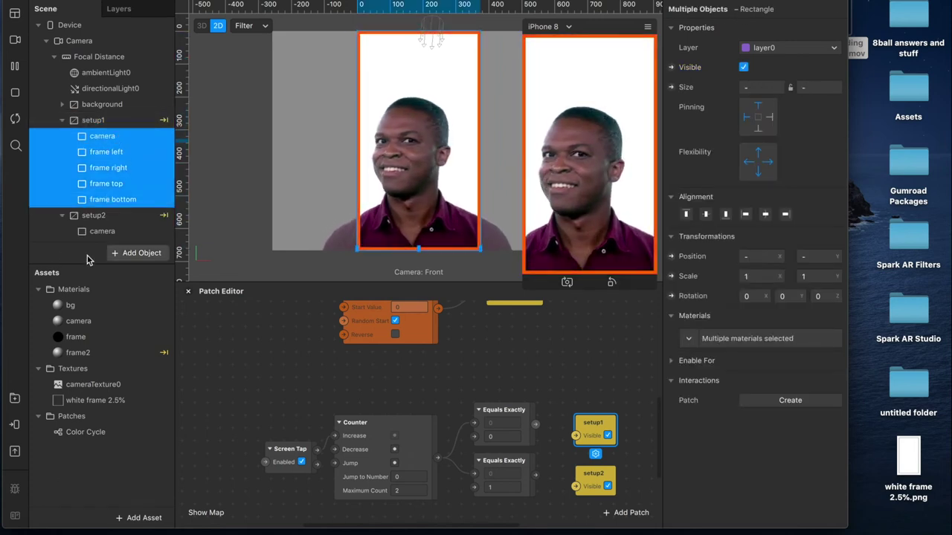
left_click(55, 258)
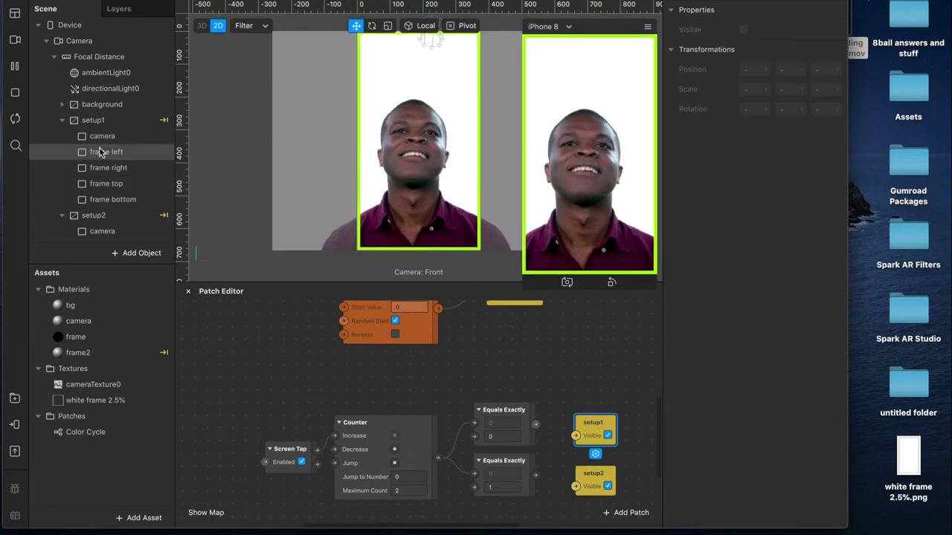
left_click_drag(535, 425, 577, 436)
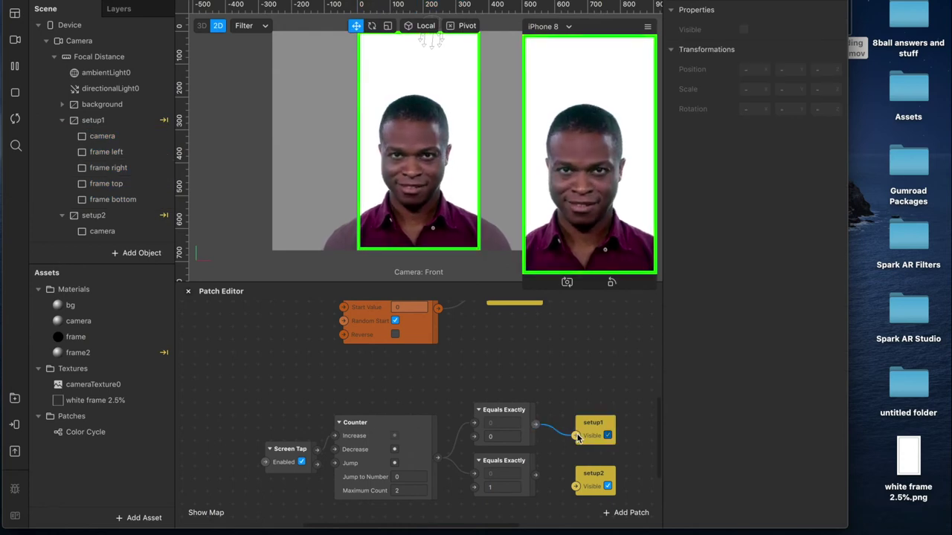
left_click_drag(535, 474, 576, 487)
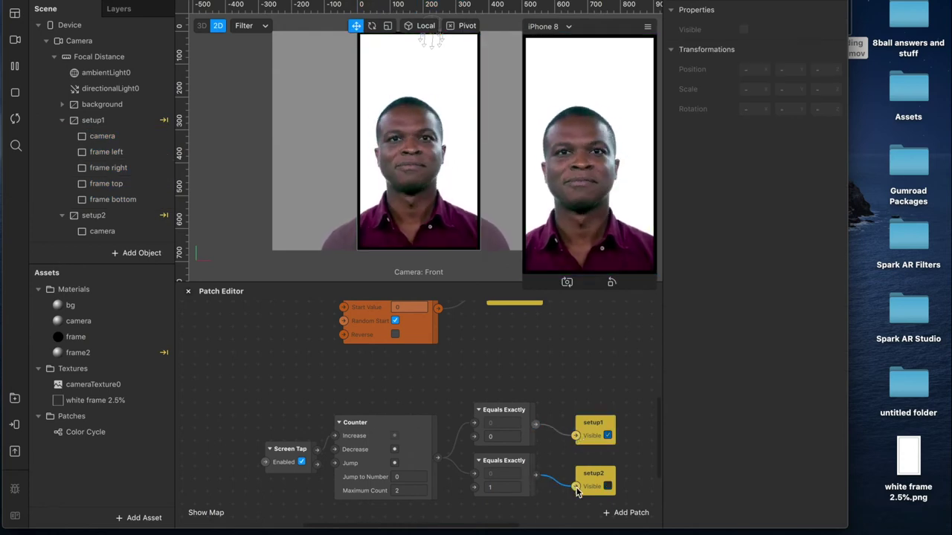
Step: Turn on touch simulation in the device preview and test switching from setup1 to setup2
left_click(647, 26)
left_click(661, 47)
left_click(589, 203)
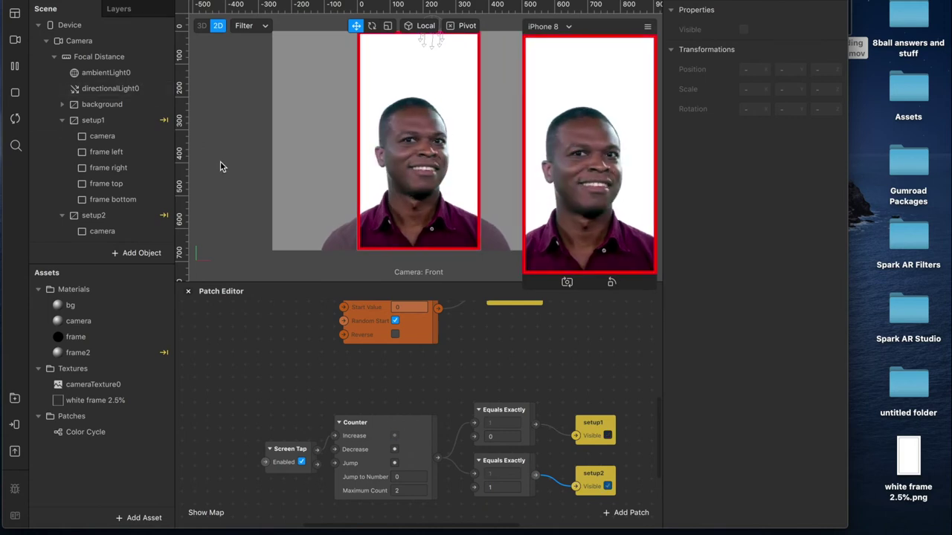
Step: Shrink setup2's camera and frame rectangles together to 200 × 343 and place them at position 87.5, 132
scroll(100, 220, "down", 2)
left_click(100, 203)
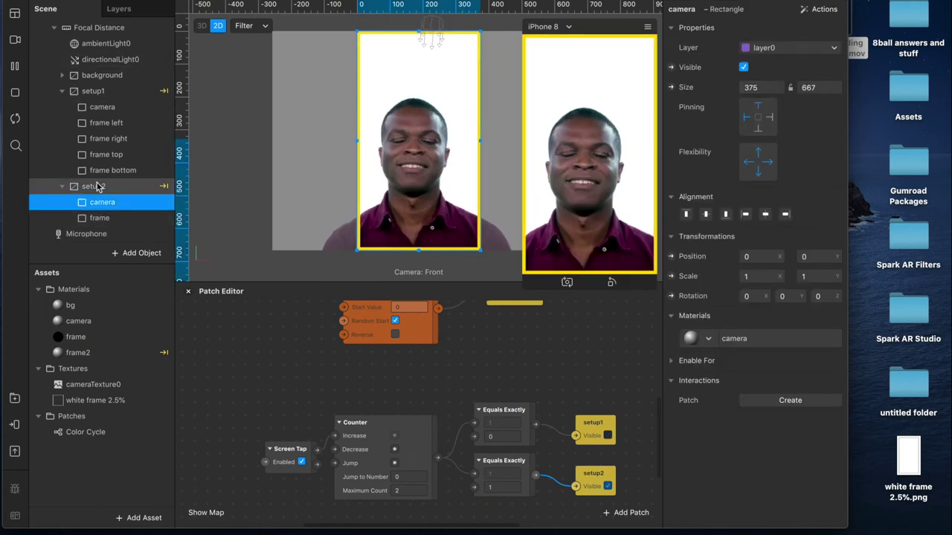
left_click(99, 217, "shift")
left_click_drag(395, 41, 415, 141)
left_click_drag(442, 171, 414, 99)
Step: Switch the simulated preview between setup1 and setup2 to compare both layouts
left_click(595, 152)
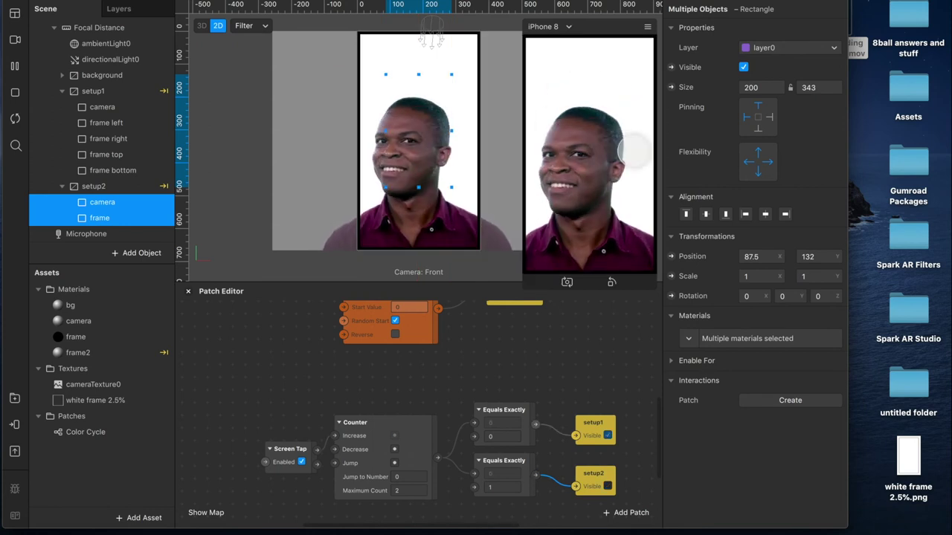
left_click(569, 160)
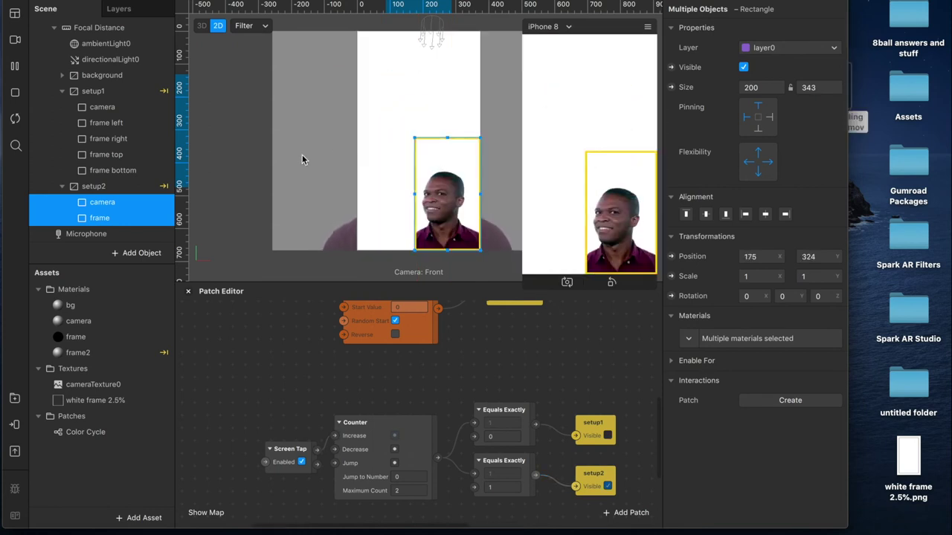
left_click(565, 153)
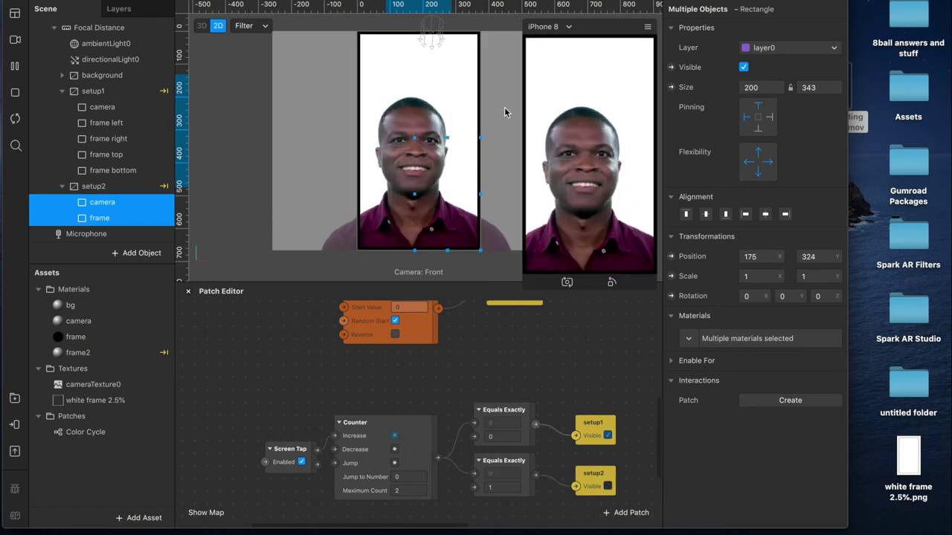
Step: Try resizing setup1's camera and four frame rectangles together as a group, undoing each attempt
left_click(103, 107)
left_click(115, 171, "shift")
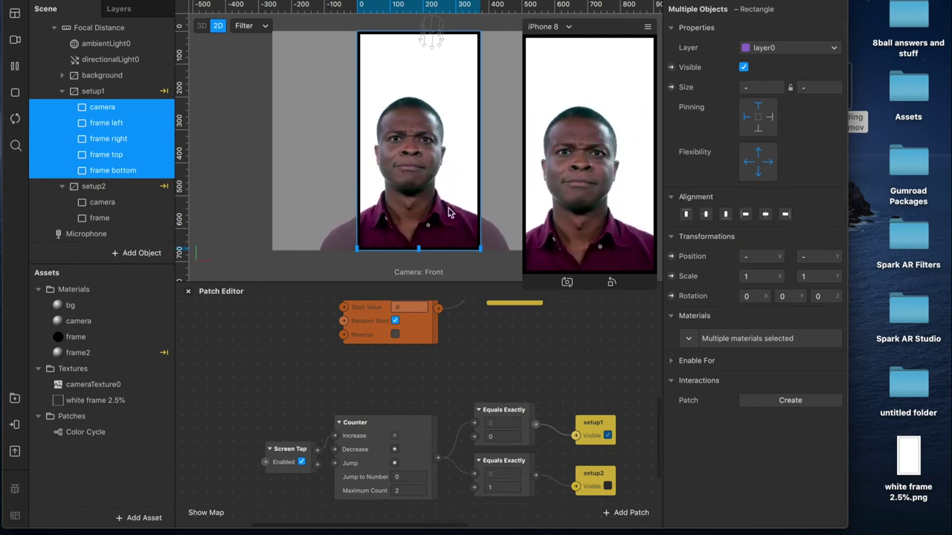
mouse_move(479, 248)
left_mouse_down()
mouse_move(436, 199)
mouse_move(454, 184)
mouse_move(470, 239)
left_mouse_up()
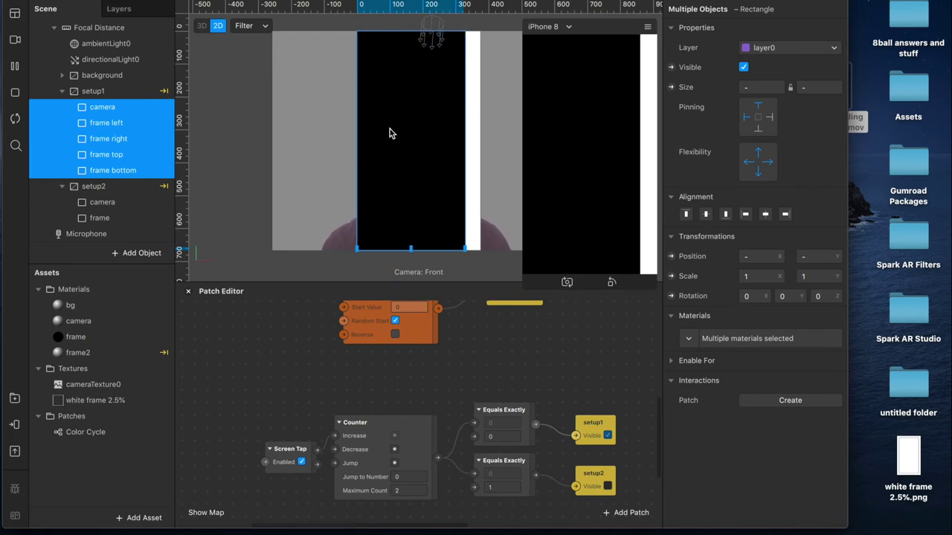
key("super+z")
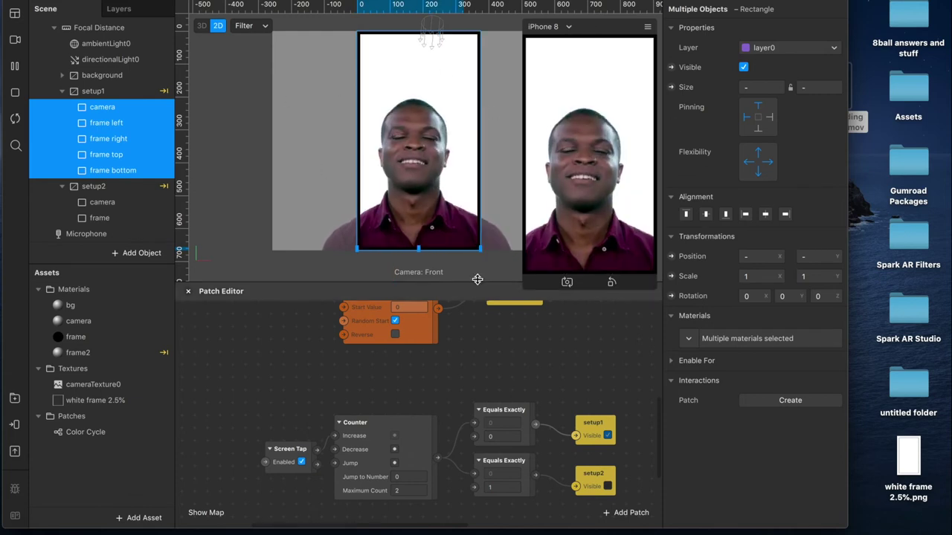
left_click_drag(416, 248, 436, 191)
key("super+z")
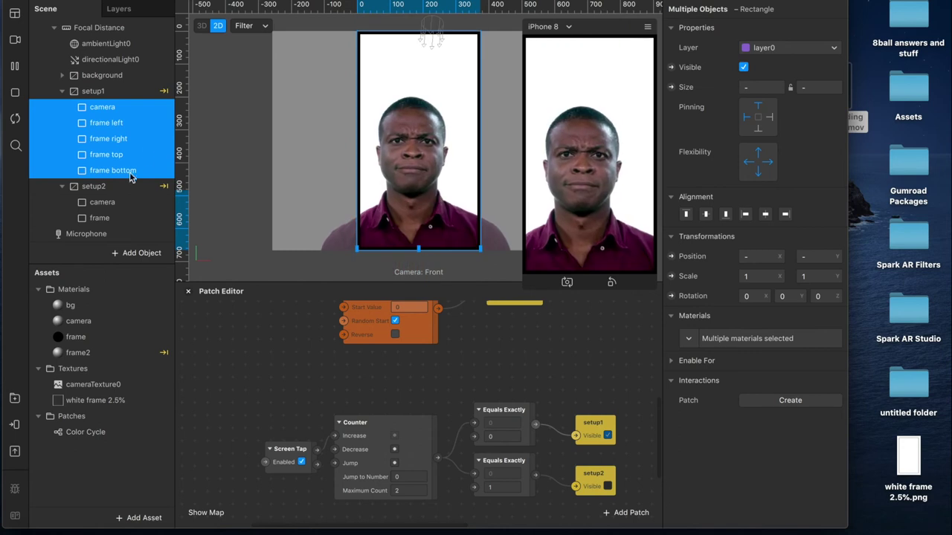
Step: Highlight setup1's four frame rectangles and switch the preview to setup2 to compare the frames
left_click(93, 124)
left_click(119, 170, "shift")
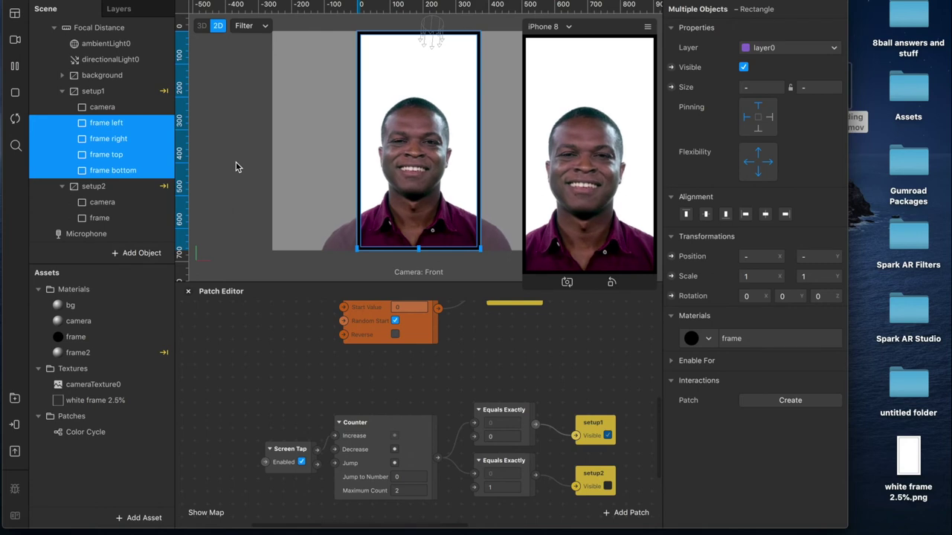
left_click(575, 158)
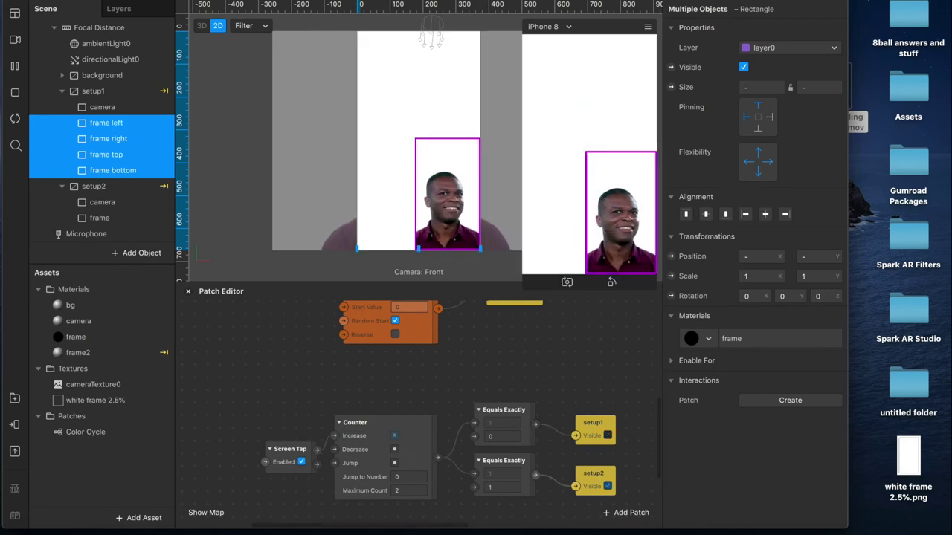
Step: Duplicate setup2's camera and frame rectangles and order the layers so both copies sit below the originals
left_click(112, 203)
left_click(117, 218, "shift")
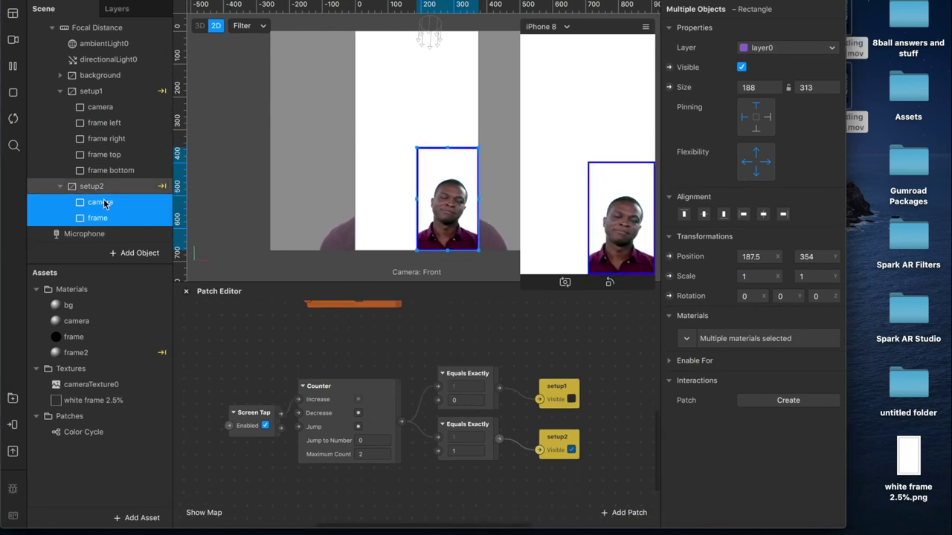
key("super+d")
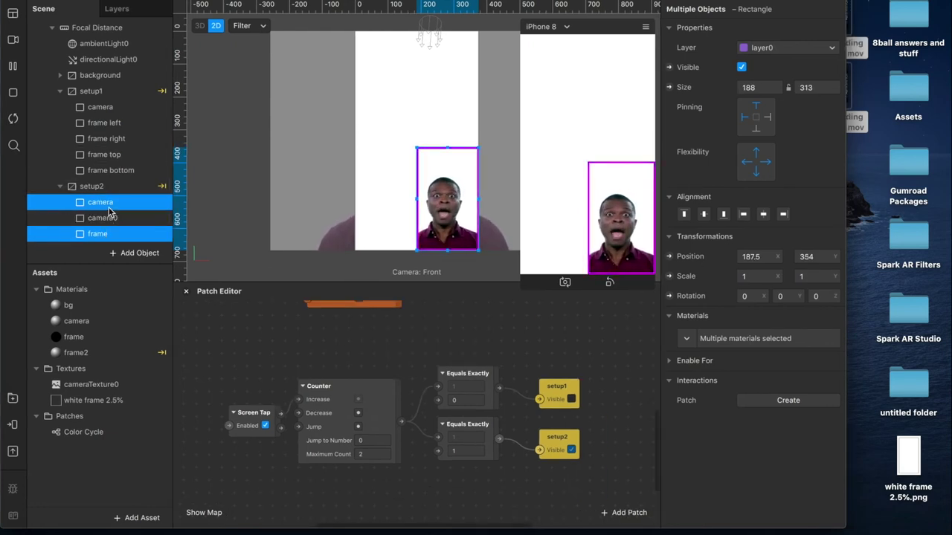
left_click(112, 189)
left_click_drag(112, 189, 104, 210)
left_click(98, 217, "super")
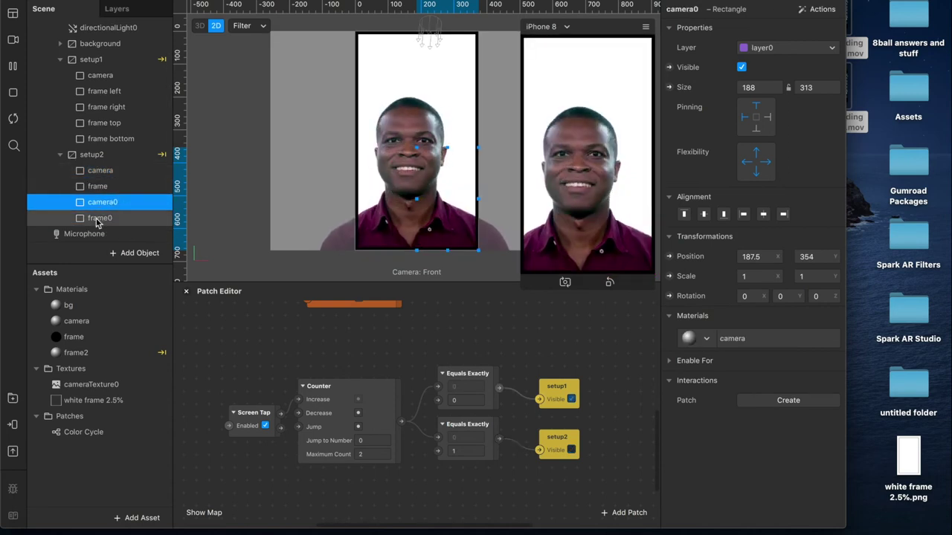
left_click(98, 186, "super")
Step: Show setup2 in the preview and move the duplicated camera0 and frame0 rectangles together to position 15, 20.5
left_click(93, 155)
left_click(103, 202)
left_click(100, 218, "super")
left_click(558, 111)
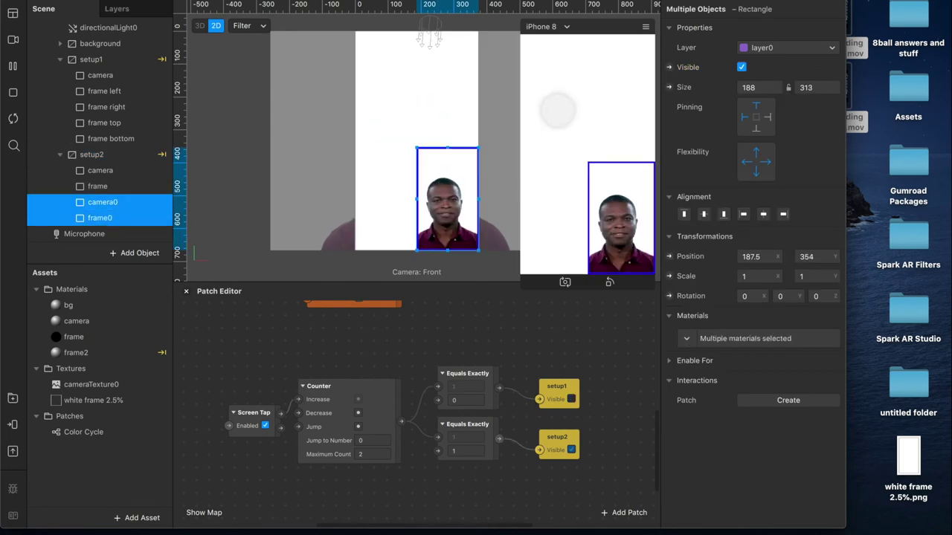
left_click(131, 203)
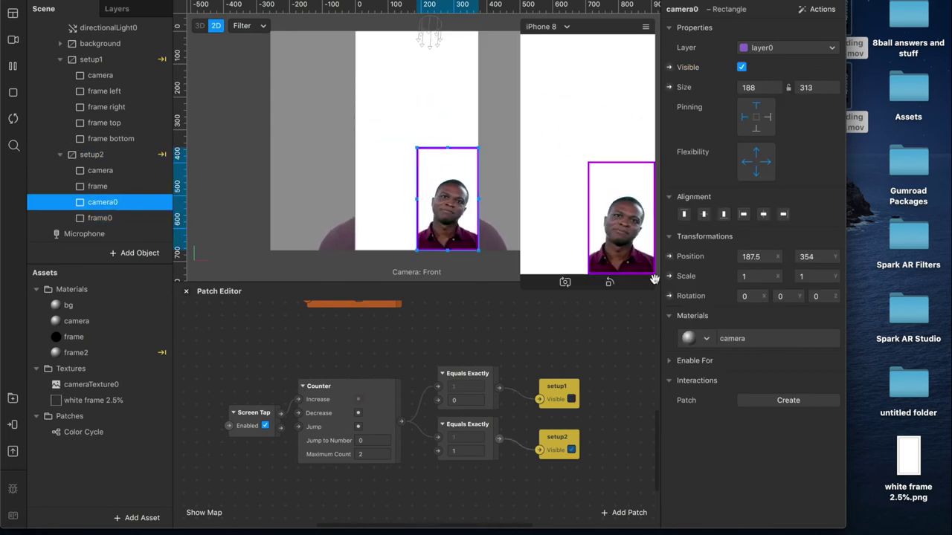
left_click(105, 217)
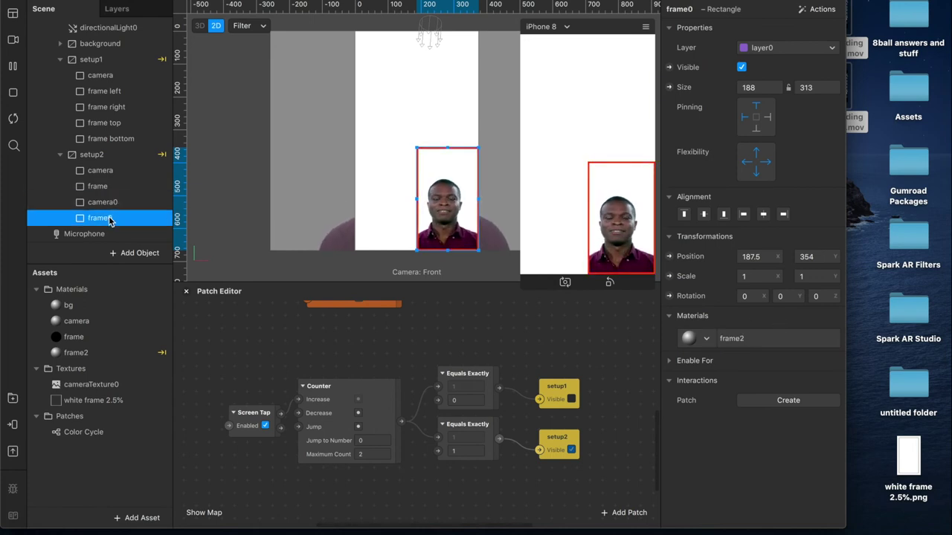
left_click(87, 206, "shift")
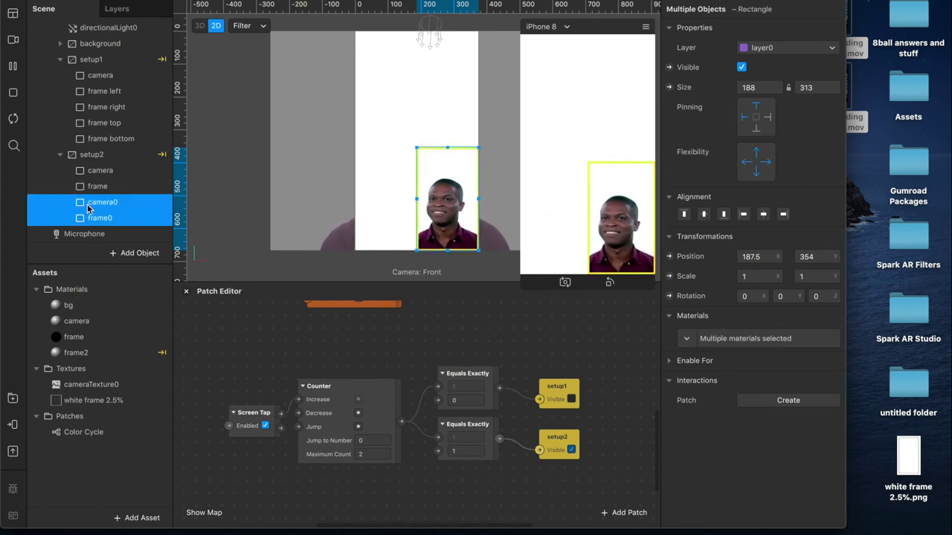
left_click_drag(443, 203, 386, 93)
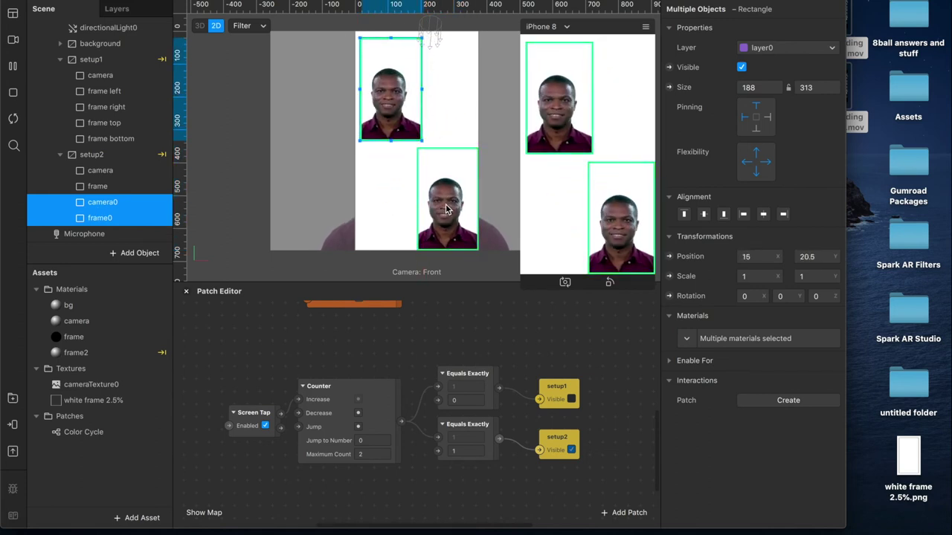
Step: Move setup2's camera, frame, camera0 and frame0 rectangles together slightly to the left, placing camera0 and frame0 at X position 10
left_click(97, 172, "shift")
left_click_drag(398, 80, 401, 101)
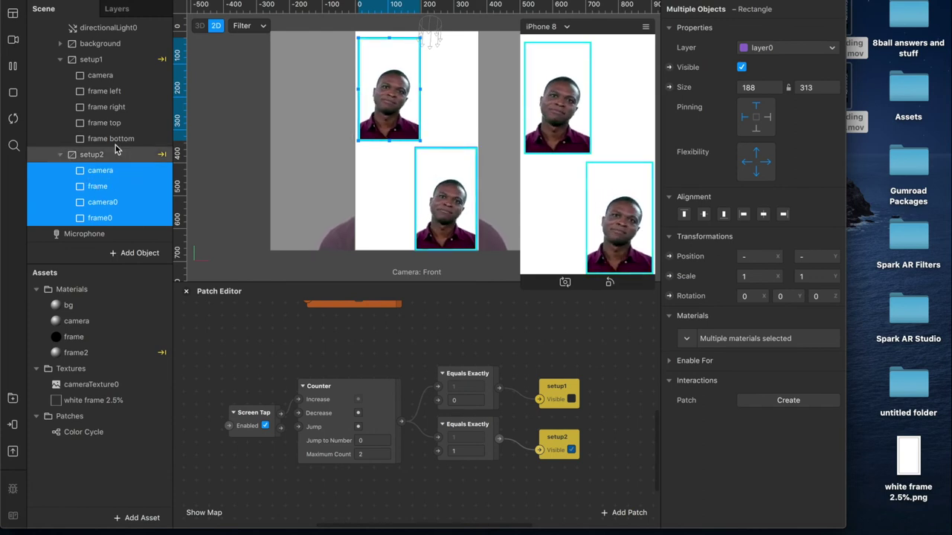
Step: Review the rectangles in both setups, the Color Cycle and screen-tap patch graphs, and the white frame 2.5% texture
left_click(97, 90)
left_click(102, 138, "shift")
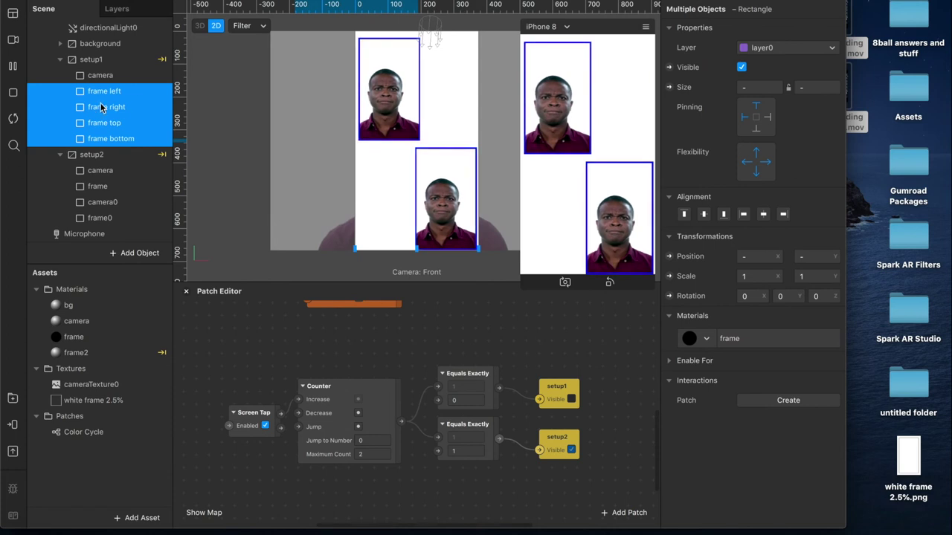
left_click(112, 75)
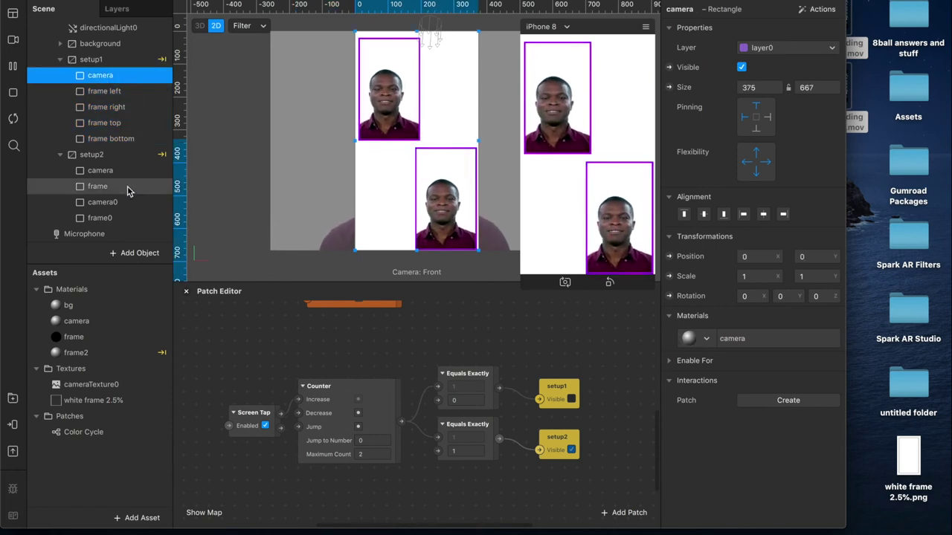
scroll(313, 379, "up", 5)
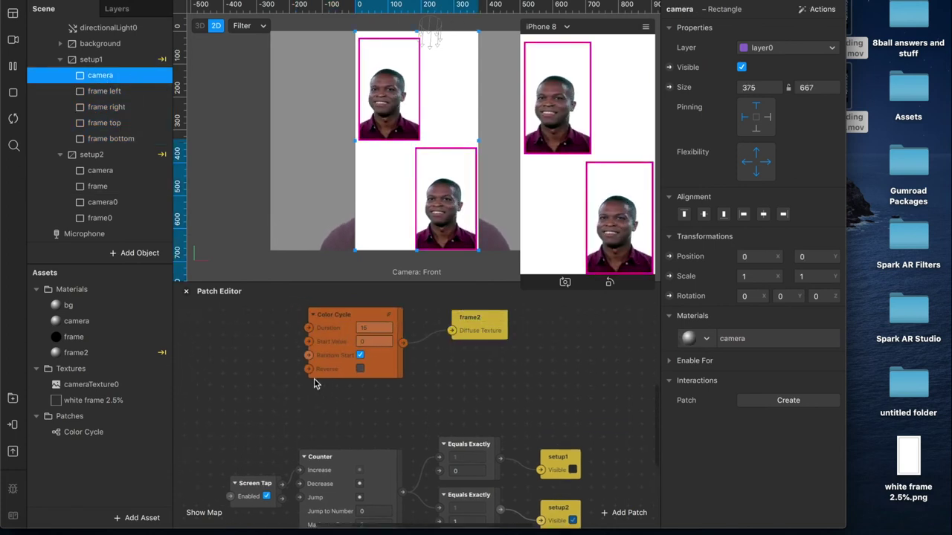
scroll(314, 378, "down", 2)
scroll(314, 378, "down", 3, "ctrl")
left_click_drag(280, 459, 518, 475)
left_click(281, 382)
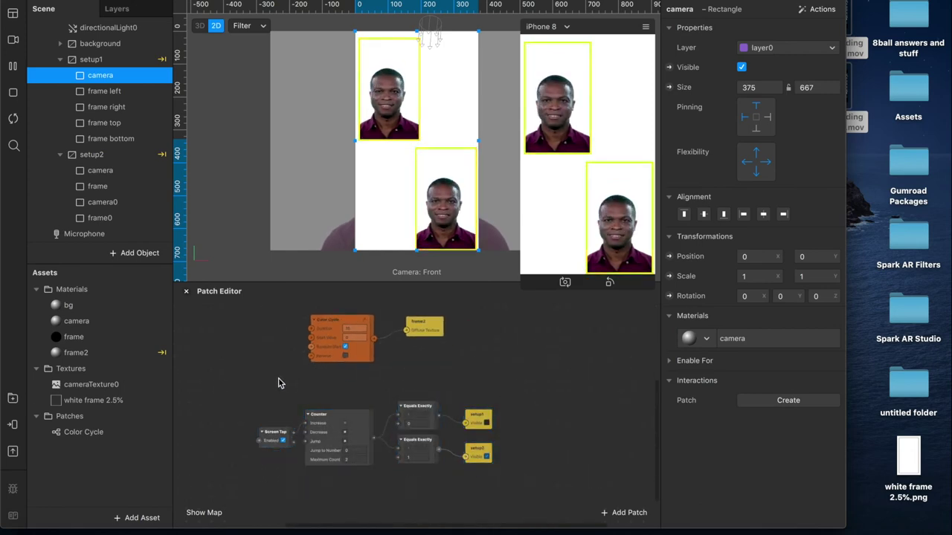
left_click(105, 218)
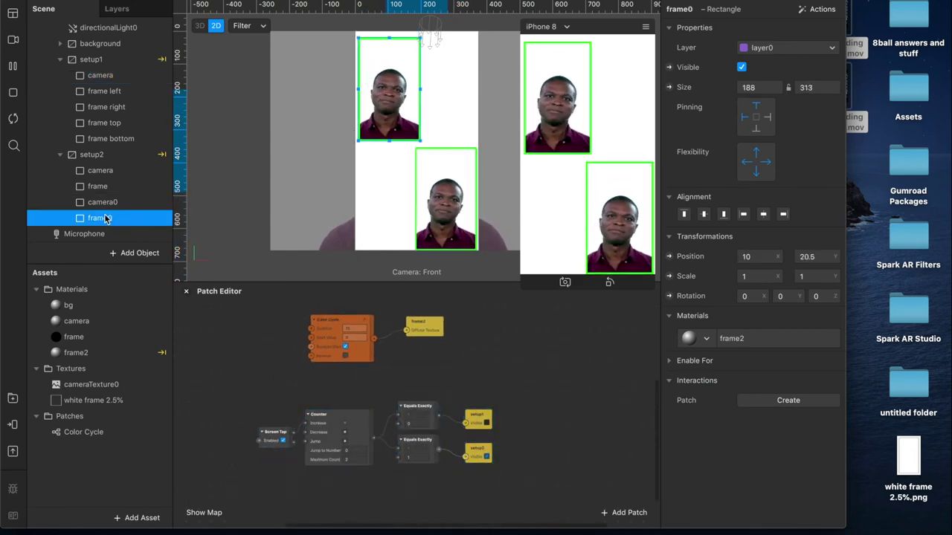
left_click(106, 203)
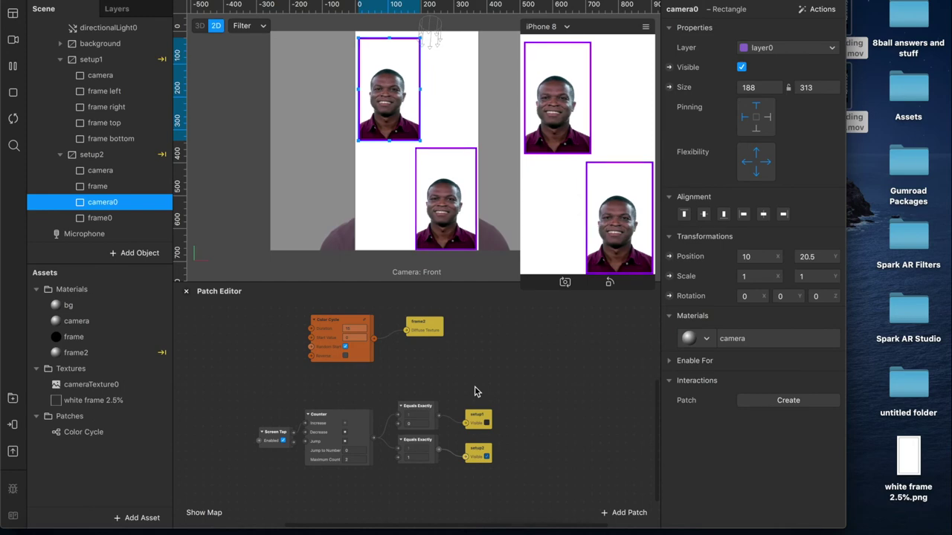
mouse_move(313, 304)
left_mouse_down()
mouse_move(349, 343)
mouse_move(384, 354)
left_mouse_up()
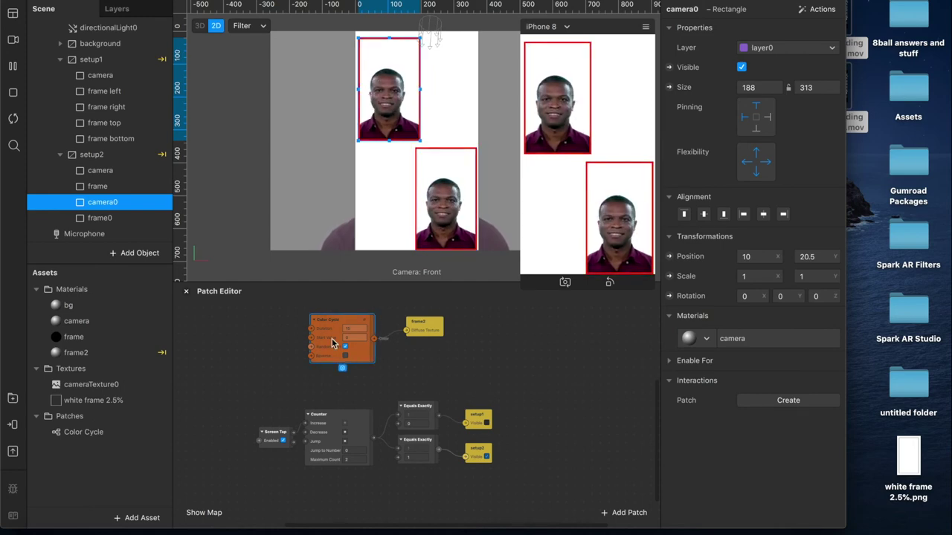
left_click(499, 349)
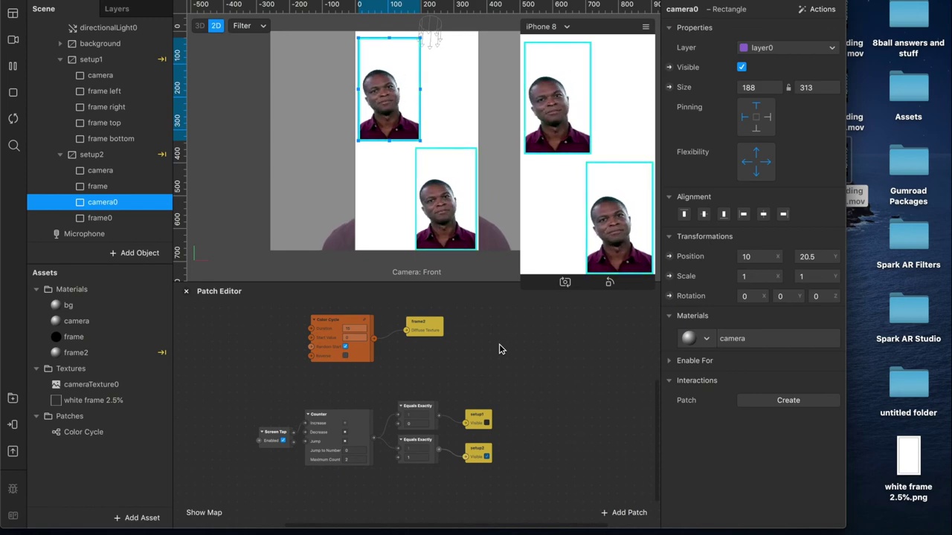
left_click(121, 401)
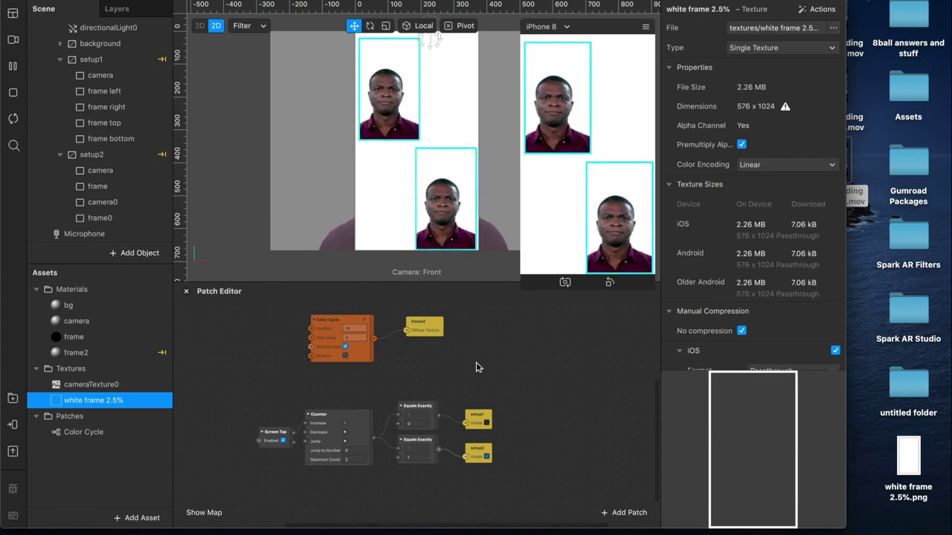
Step: Switch the preview's video source to the live FaceTime HD Camera (Built-in)
left_click(12, 39)
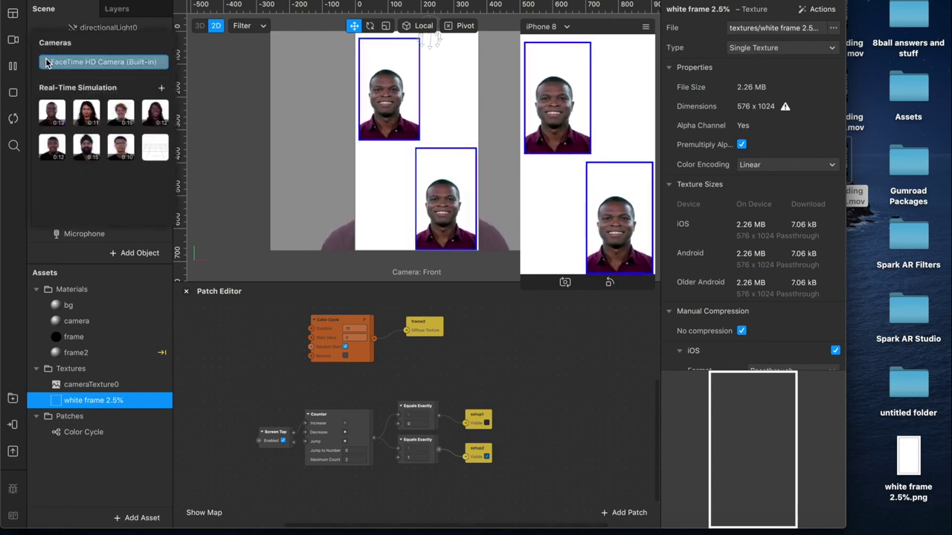
left_click(46, 62)
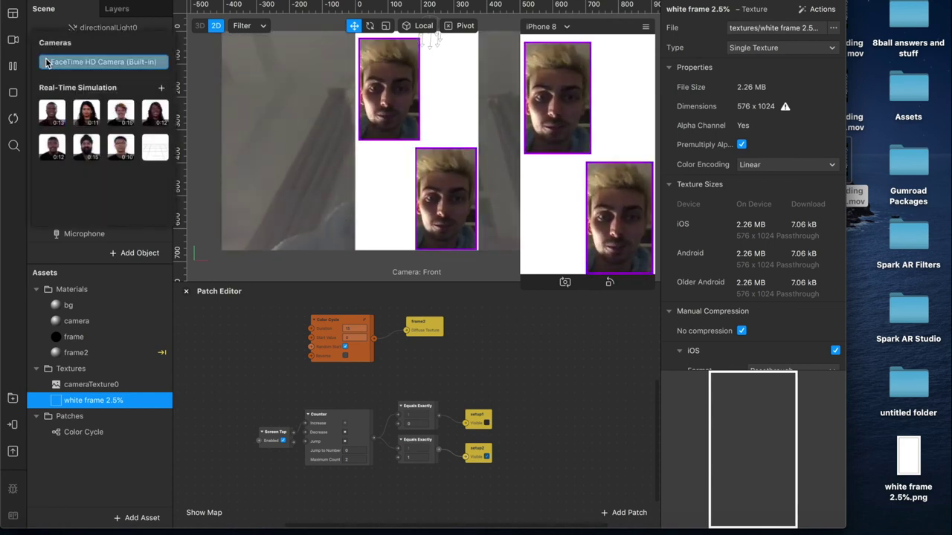